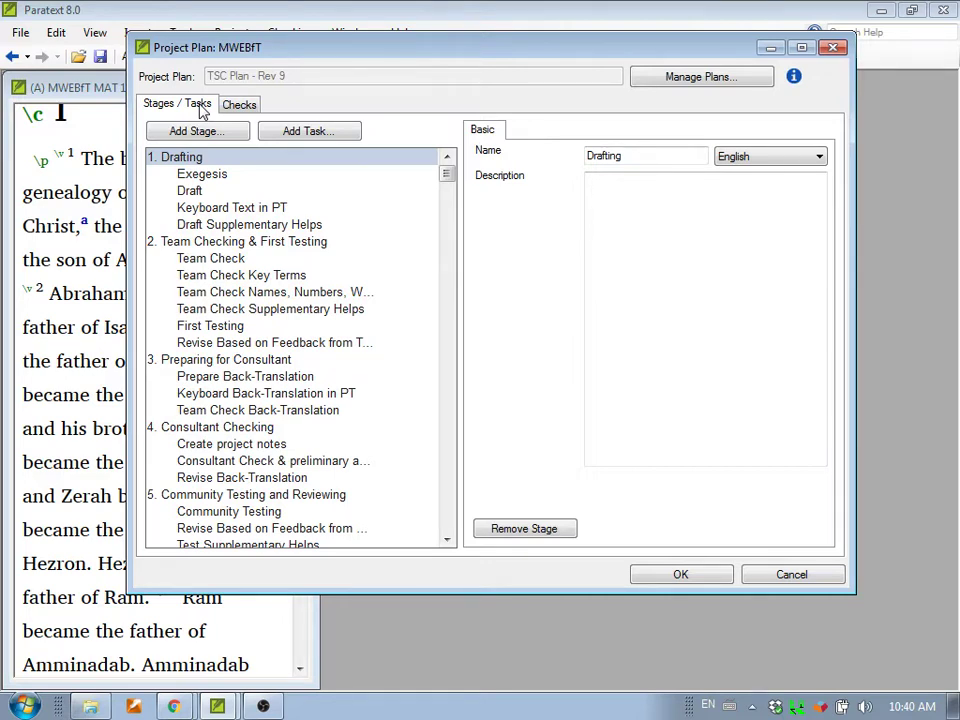
Close the project plan and show the My Tasks view of Assignments and Progress for the current book.
{"action": "left_click", "coordinate": [836, 49]}
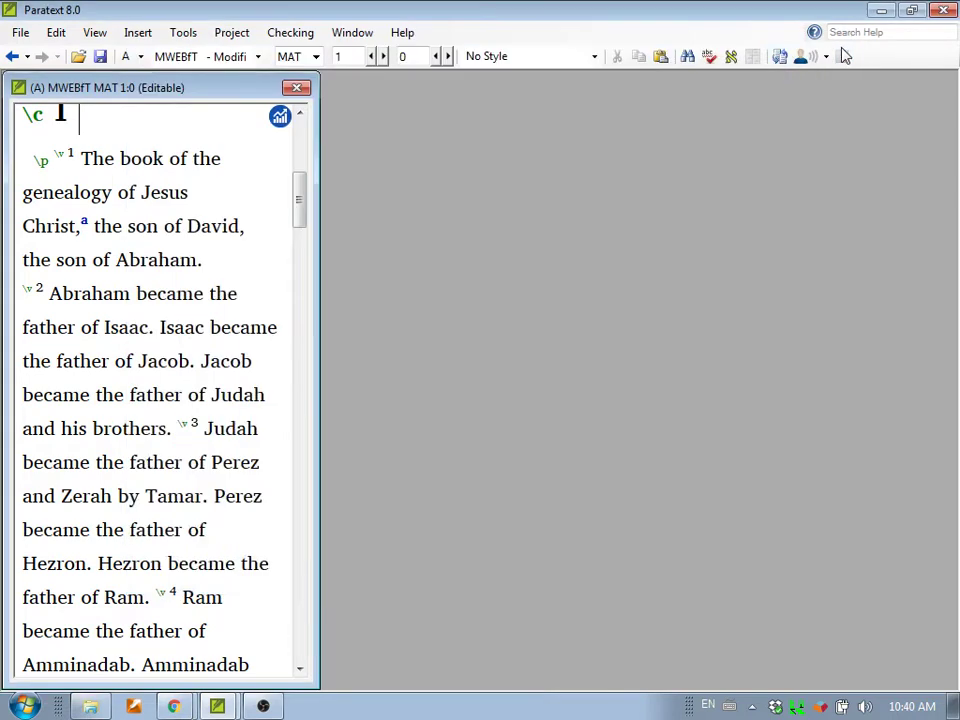
{"action": "left_click", "coordinate": [280, 118]}
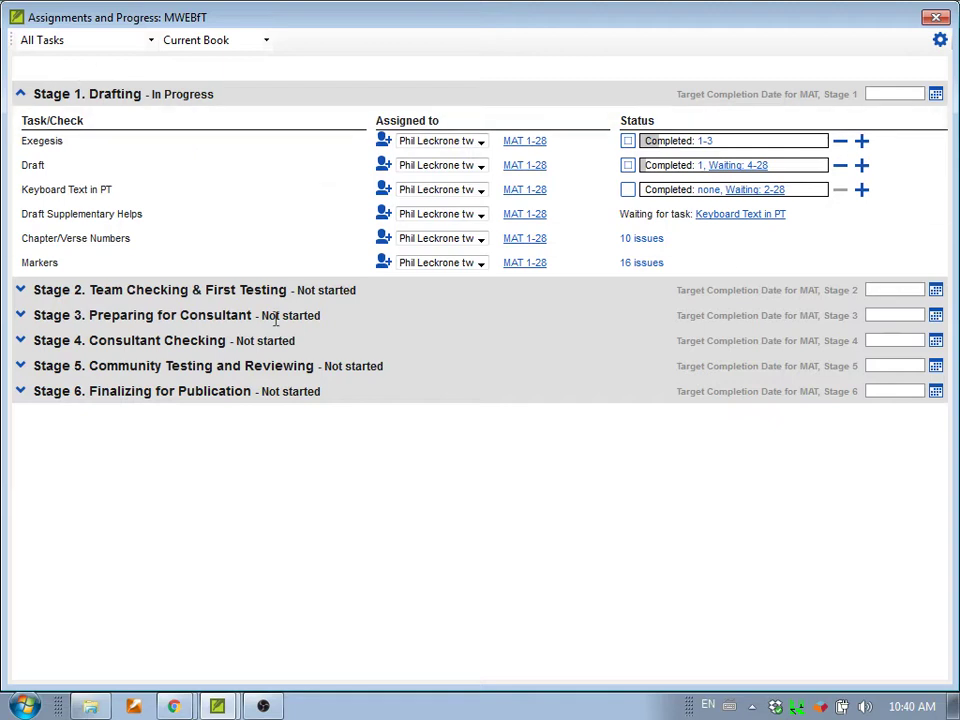
{"action": "left_click", "coordinate": [148, 40]}
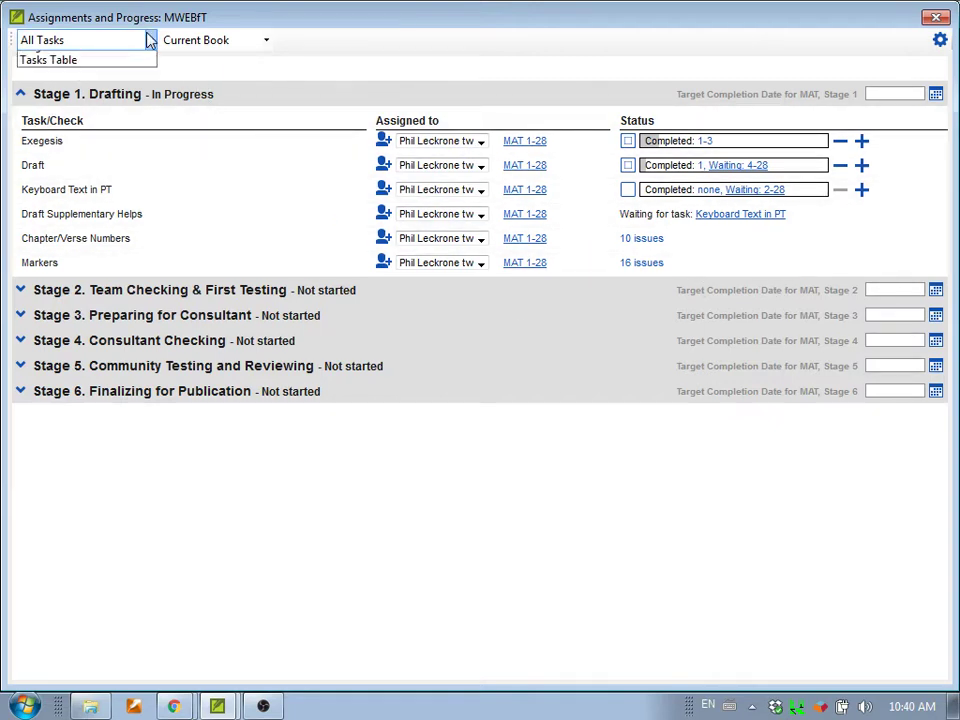
{"action": "left_click", "coordinate": [100, 62]}
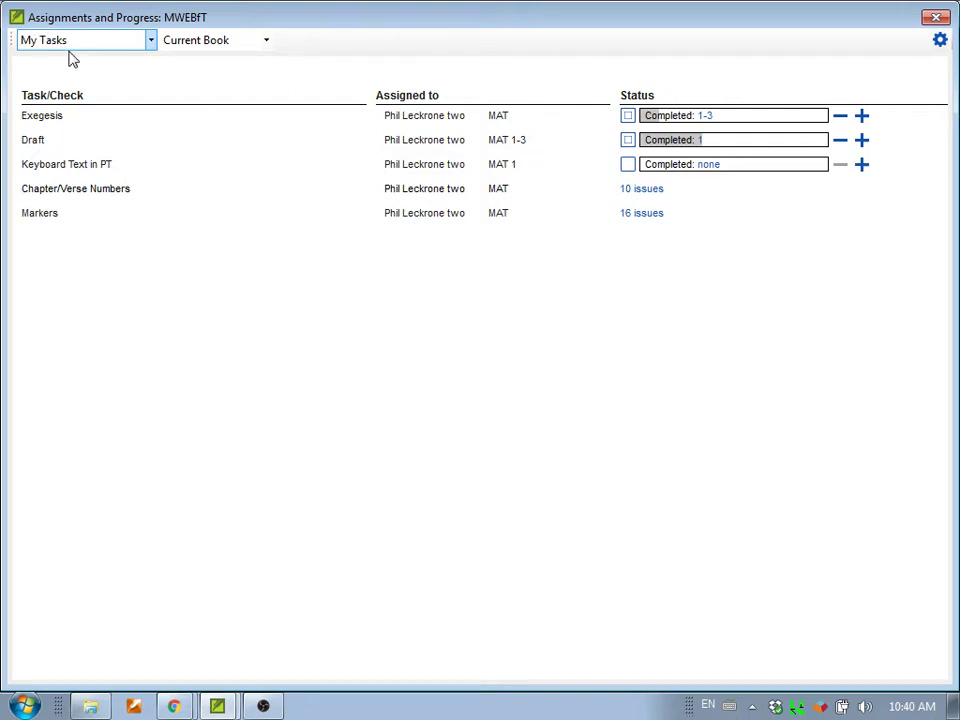
In the Stages Table, mark the Drafting and Team Checking & First Testing stages complete for all books.
{"action": "left_click", "coordinate": [150, 40]}
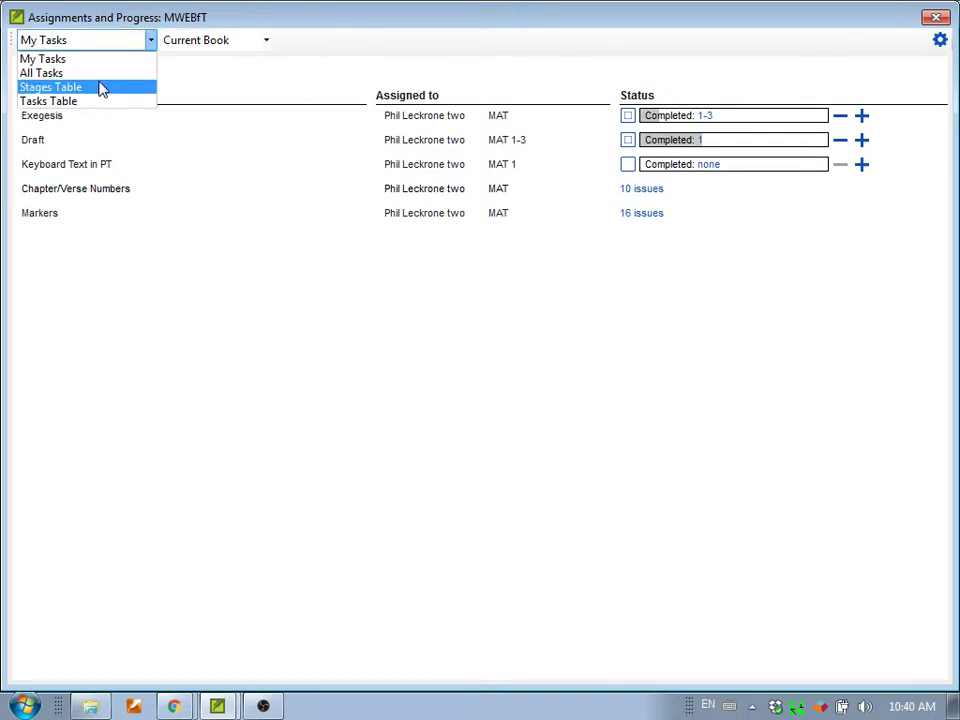
{"action": "left_click", "coordinate": [89, 91]}
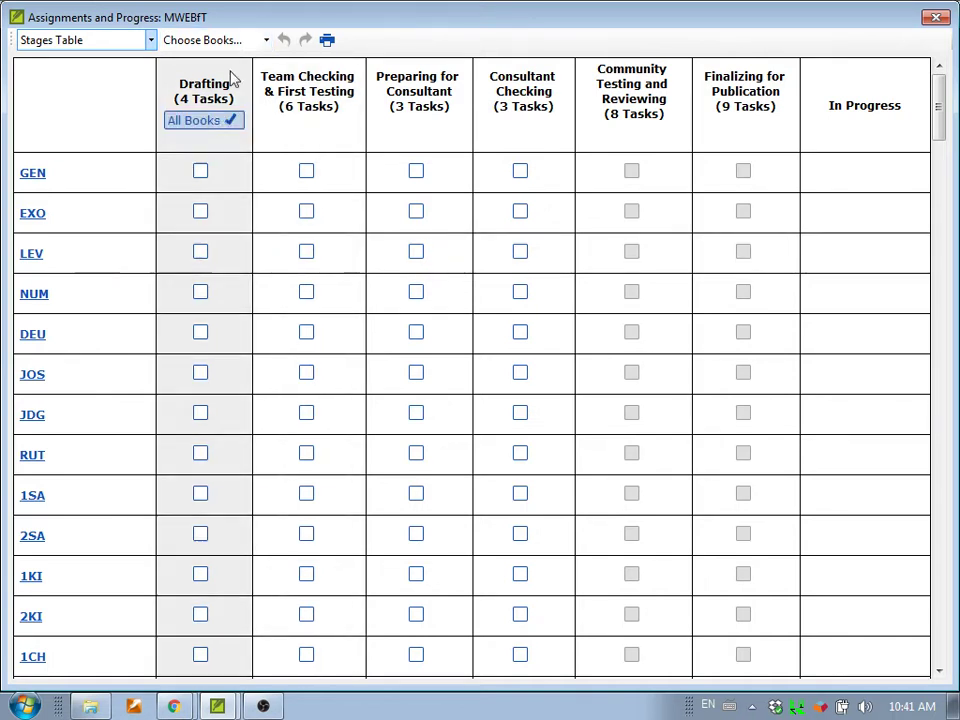
{"action": "left_click", "coordinate": [217, 125]}
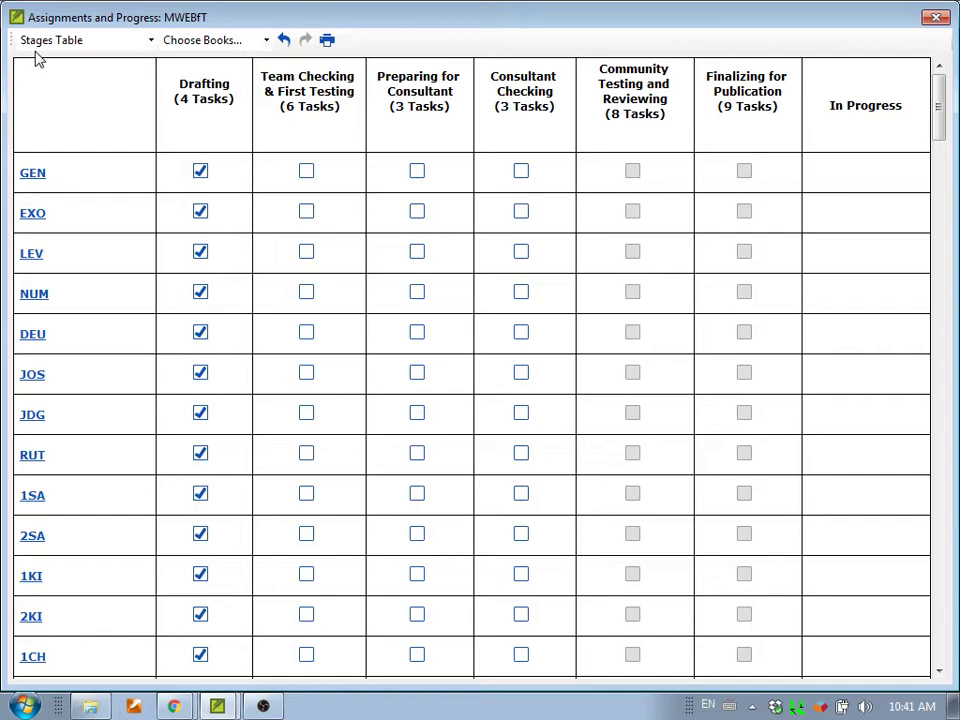
{"action": "left_click", "coordinate": [306, 130]}
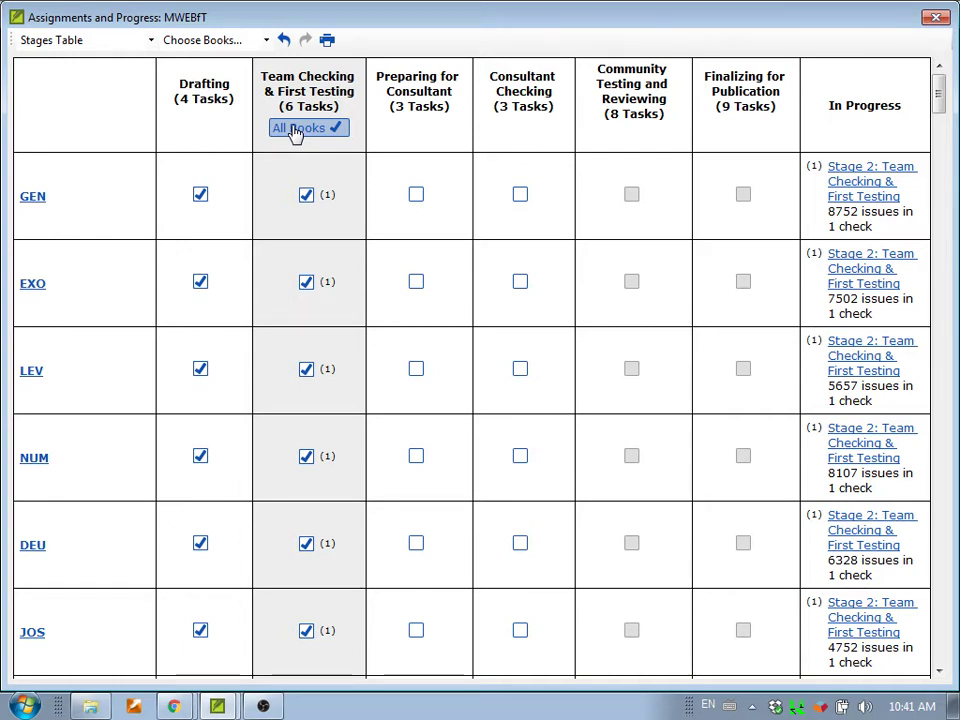
{"action": "scroll", "coordinate": [500, 210], "scroll_direction": "down", "scroll_amount": 15}
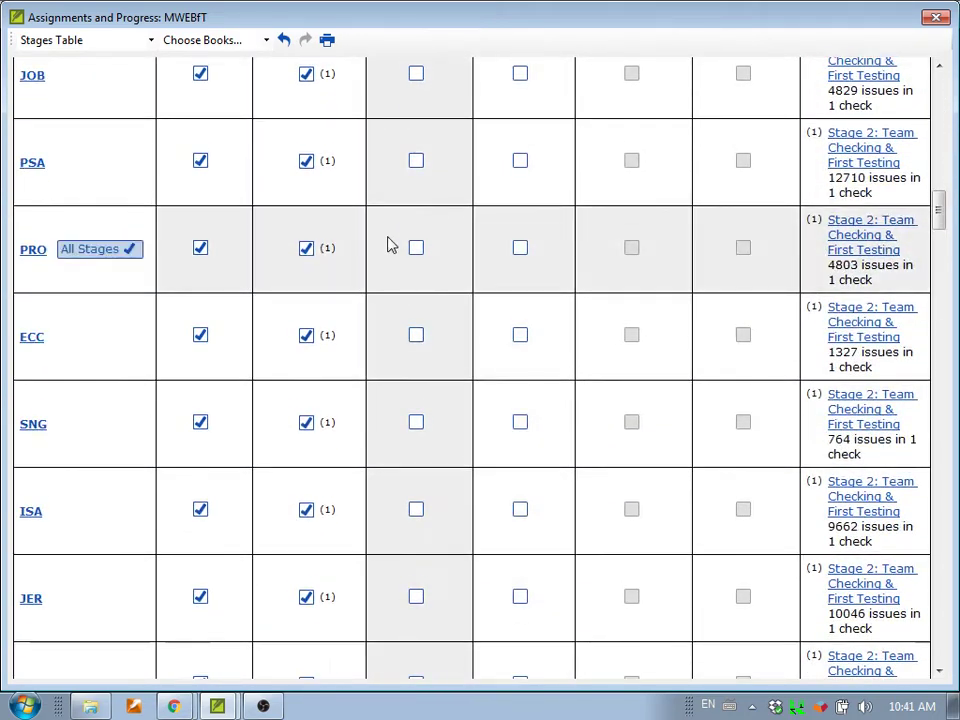
{"action": "scroll", "coordinate": [390, 247], "scroll_direction": "down", "scroll_amount": 15}
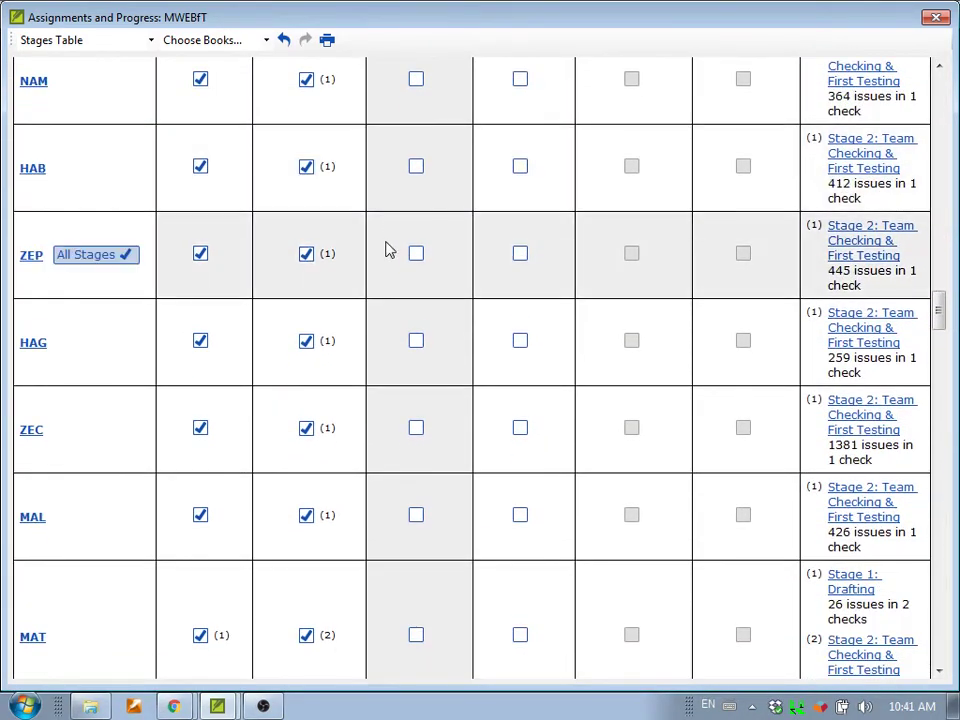
{"action": "scroll", "coordinate": [388, 250], "scroll_direction": "down", "scroll_amount": 5}
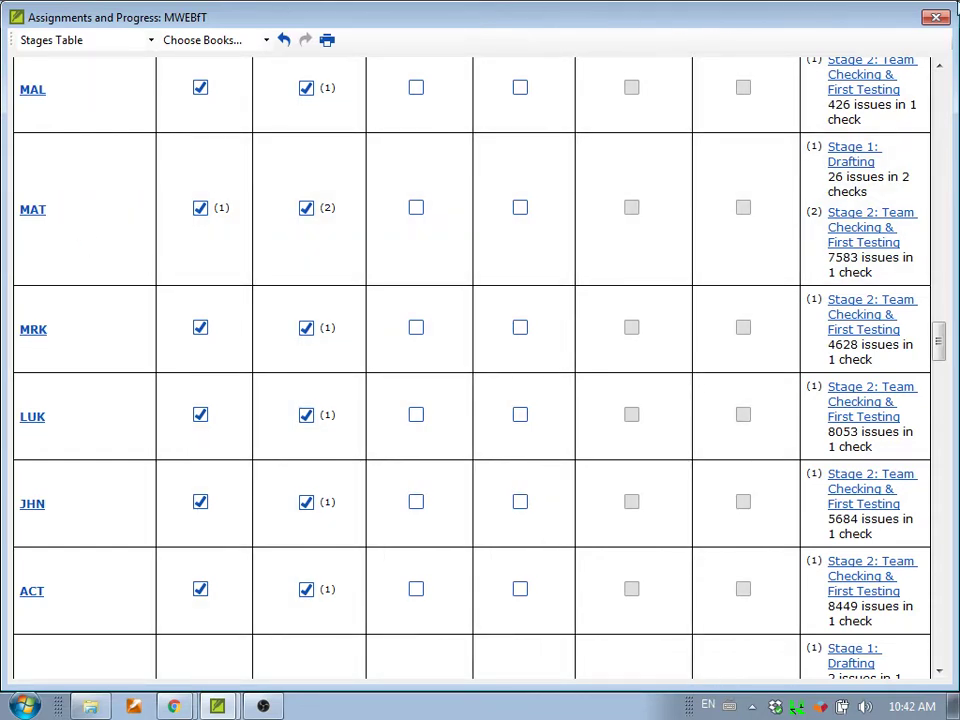
{"action": "left_click", "coordinate": [936, 17]}
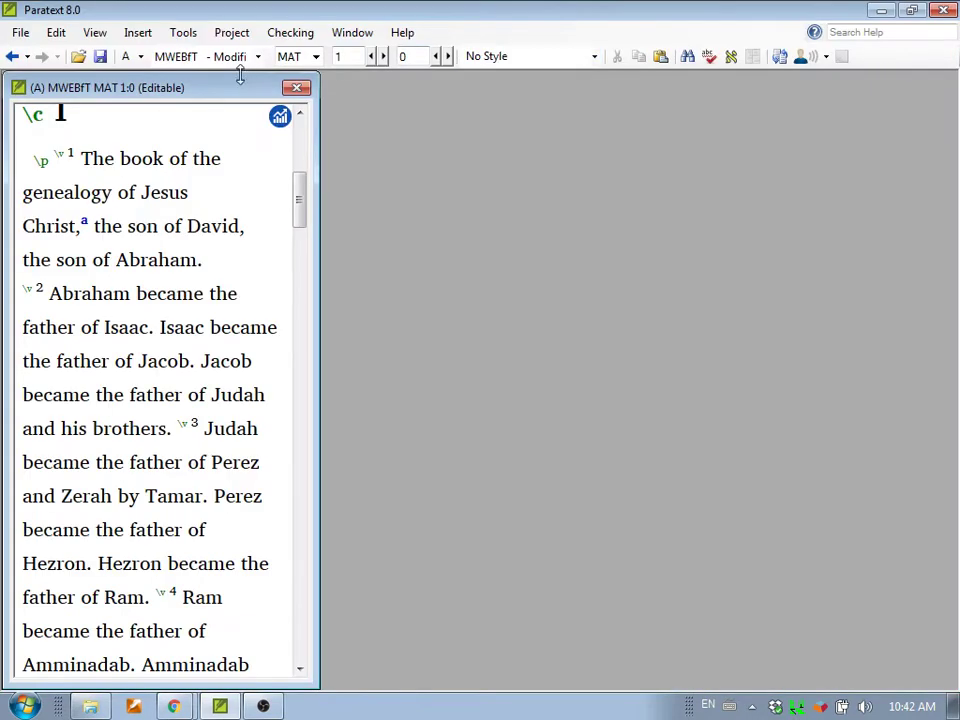
Review the chapter-by-chapter completion of Matthew's stage 1 and stage 2 tasks in the Tasks Table of Assignments and Progress.
{"action": "left_click", "coordinate": [280, 117]}
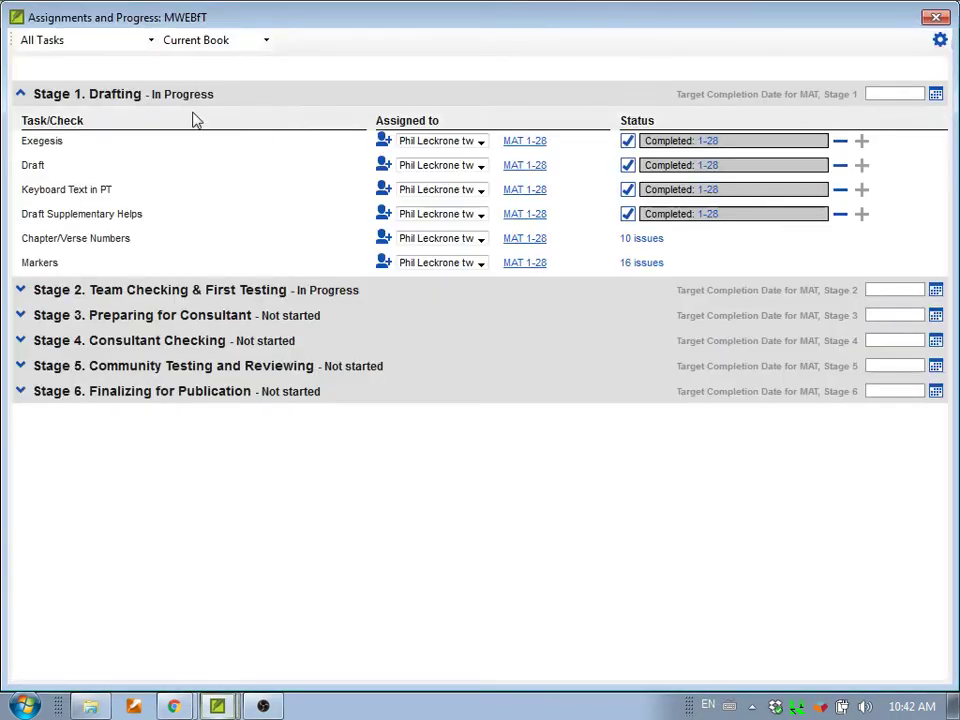
{"action": "left_click", "coordinate": [72, 46]}
{"action": "left_click", "coordinate": [64, 100]}
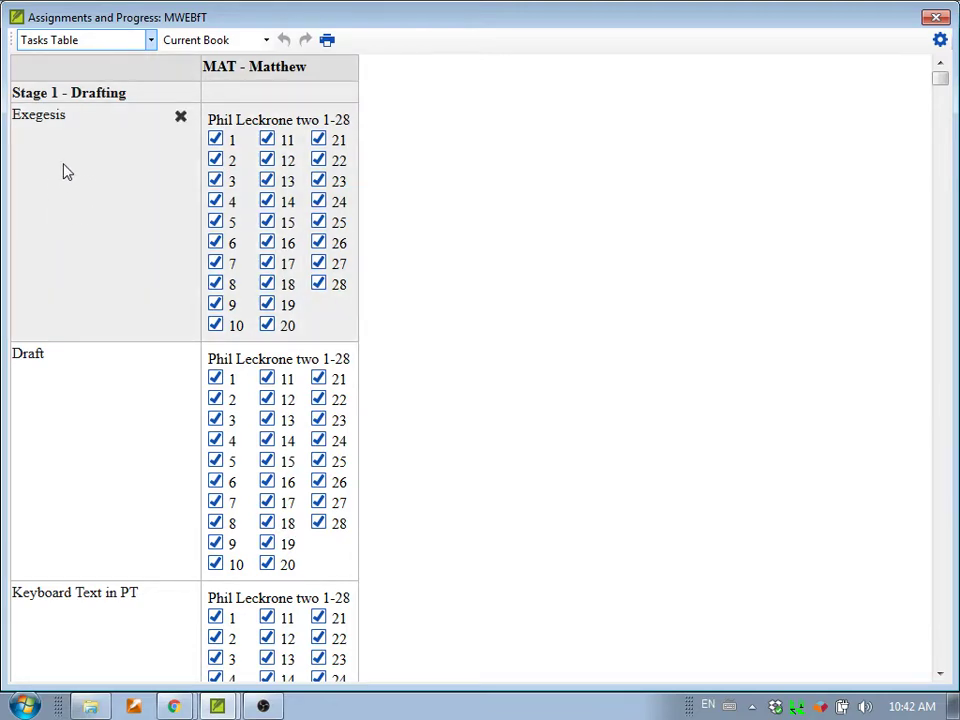
{"action": "scroll", "coordinate": [81, 146], "scroll_direction": "down", "scroll_amount": 3}
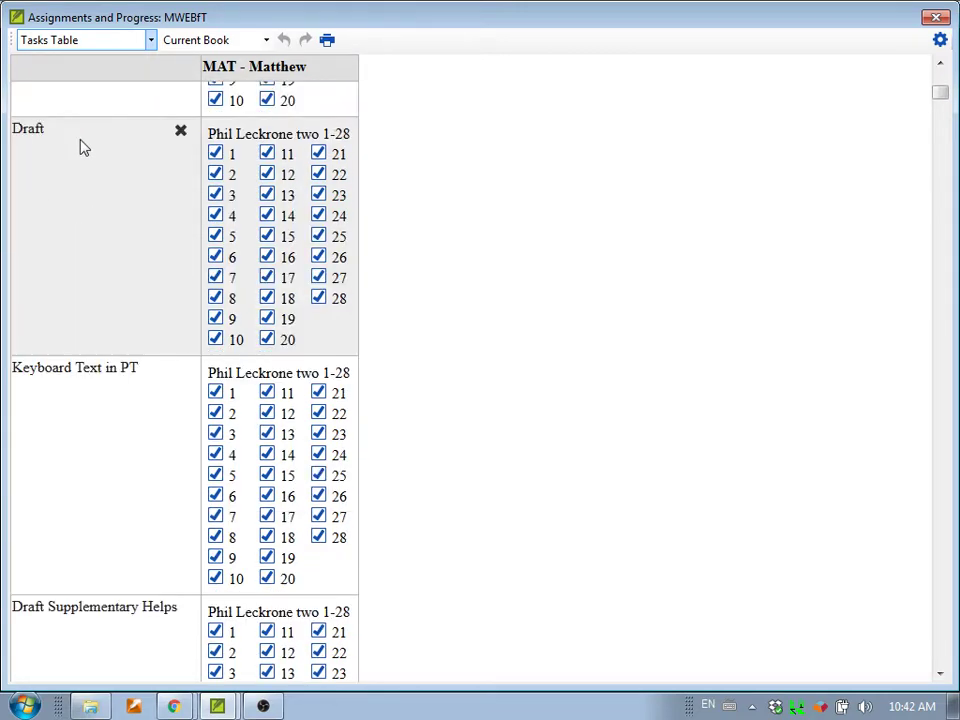
{"action": "scroll", "coordinate": [84, 148], "scroll_direction": "up", "scroll_amount": 3}
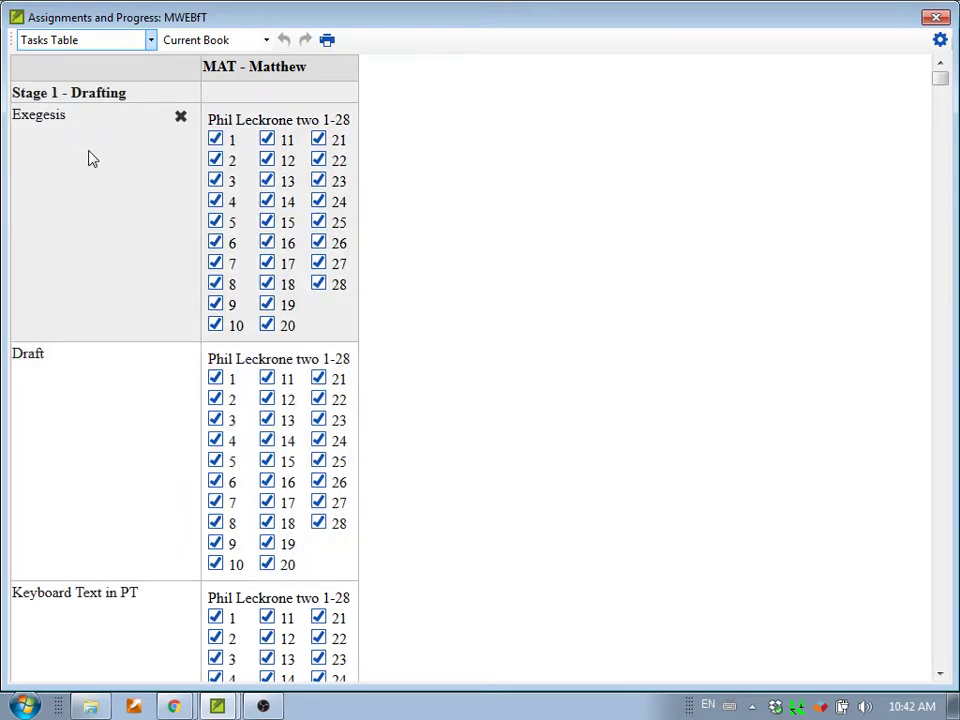
{"action": "scroll", "coordinate": [90, 158], "scroll_direction": "down", "scroll_amount": 3}
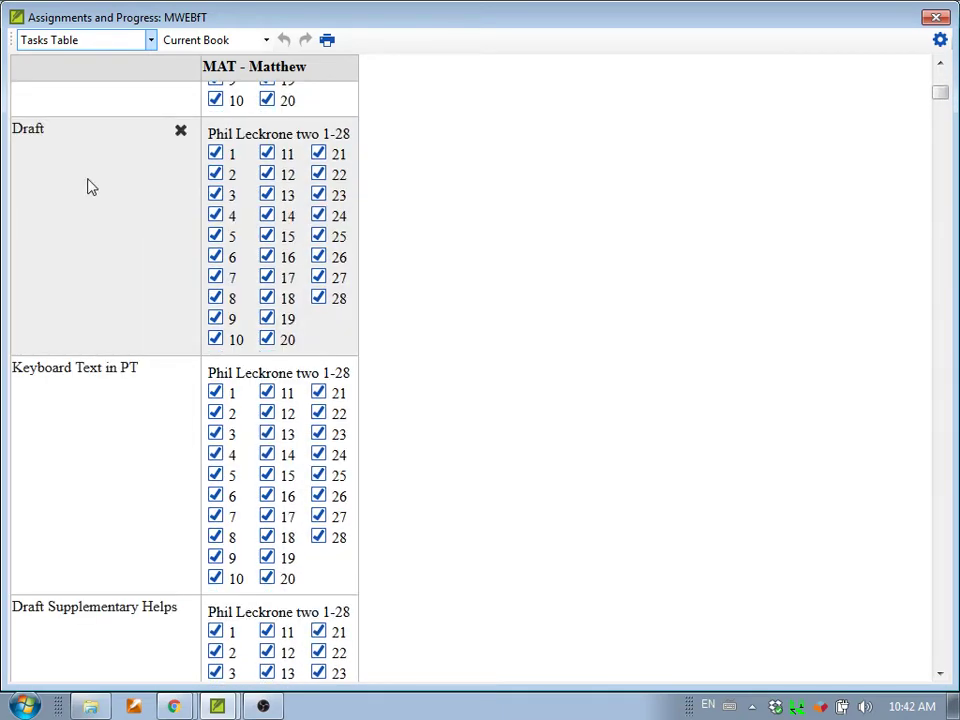
{"action": "scroll", "coordinate": [88, 187], "scroll_direction": "down", "scroll_amount": 2}
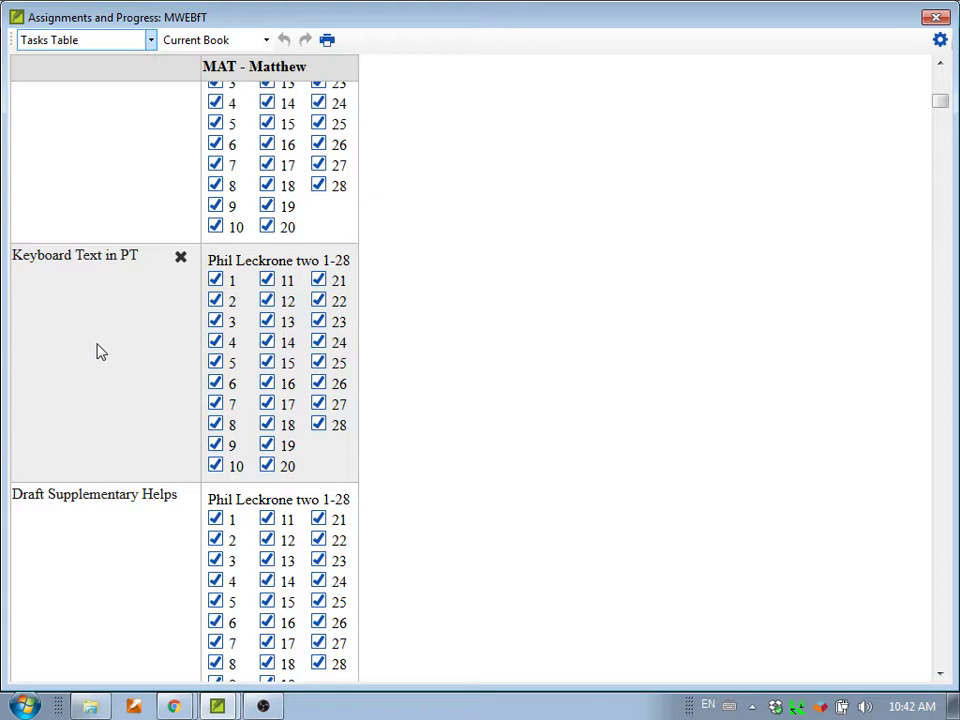
{"action": "scroll", "coordinate": [111, 336], "scroll_direction": "up", "scroll_amount": 3}
{"action": "scroll", "coordinate": [111, 336], "scroll_direction": "down", "scroll_amount": 10}
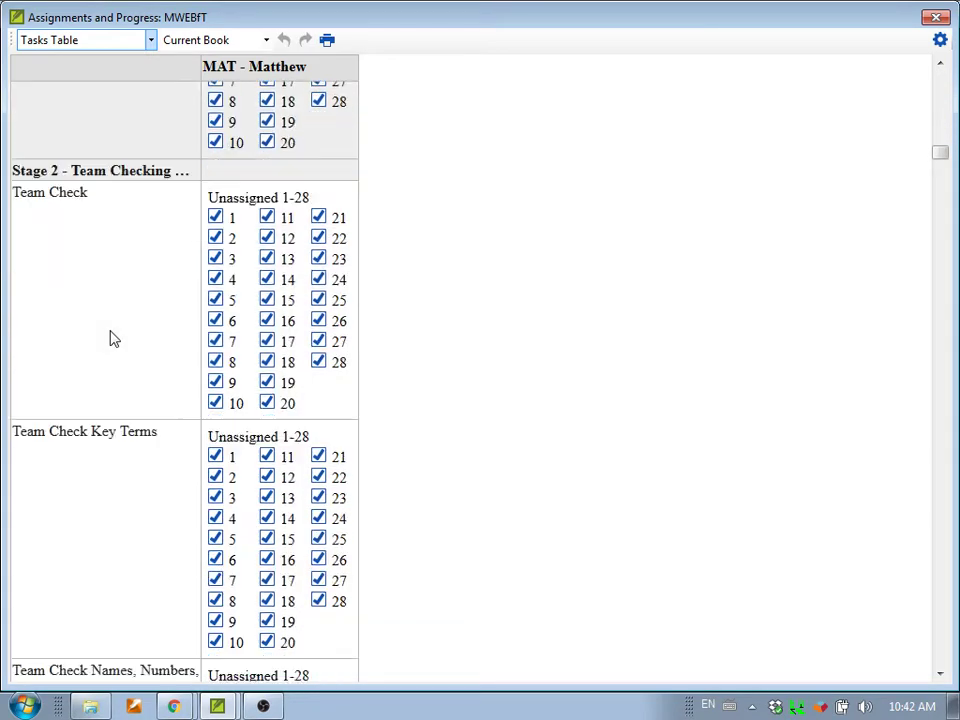
{"action": "scroll", "coordinate": [111, 338], "scroll_direction": "down", "scroll_amount": 2}
{"action": "scroll", "coordinate": [111, 336], "scroll_direction": "up", "scroll_amount": 5}
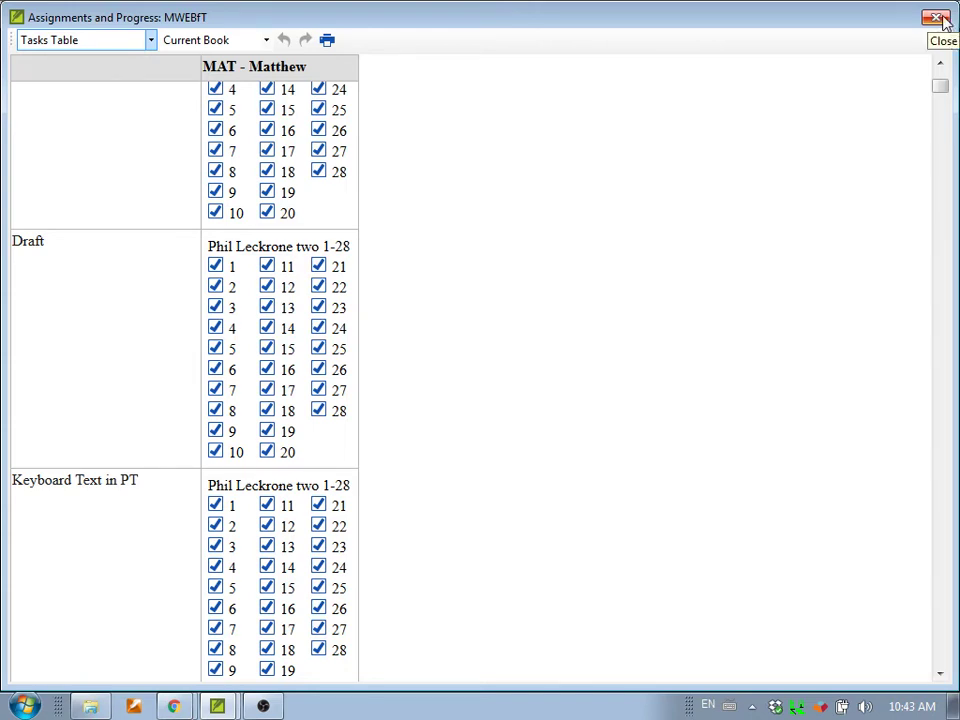
{"action": "left_click", "coordinate": [944, 20]}
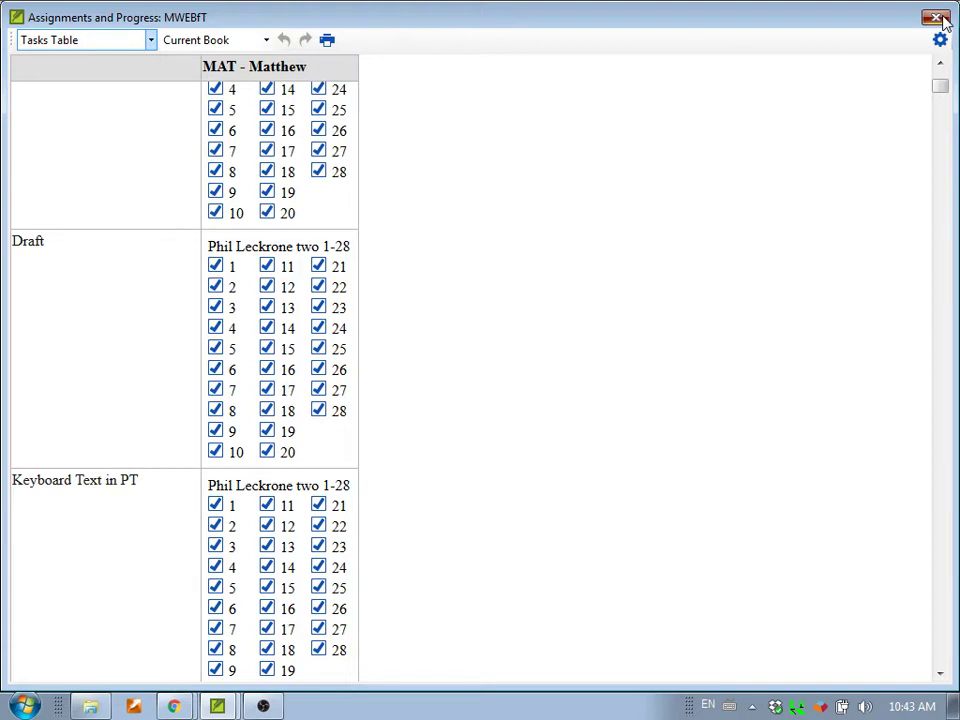
{"action": "left_click", "coordinate": [944, 20]}
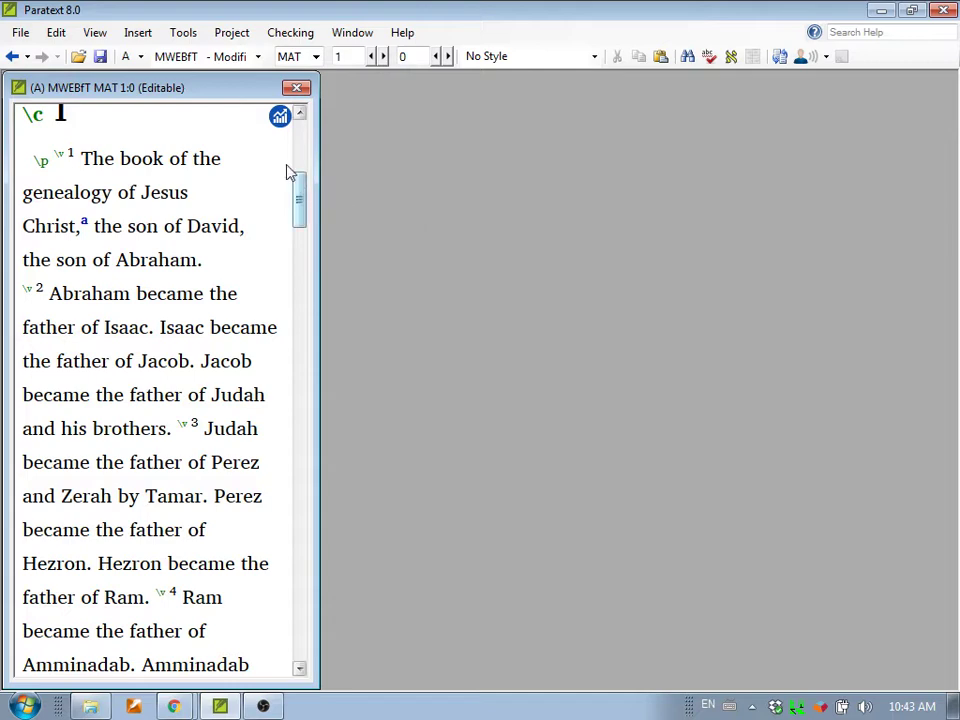
Examine the tasks and checks of stages 2 and 3 for Matthew in the All Tasks view of Assignments and Progress.
{"action": "left_click", "coordinate": [279, 124]}
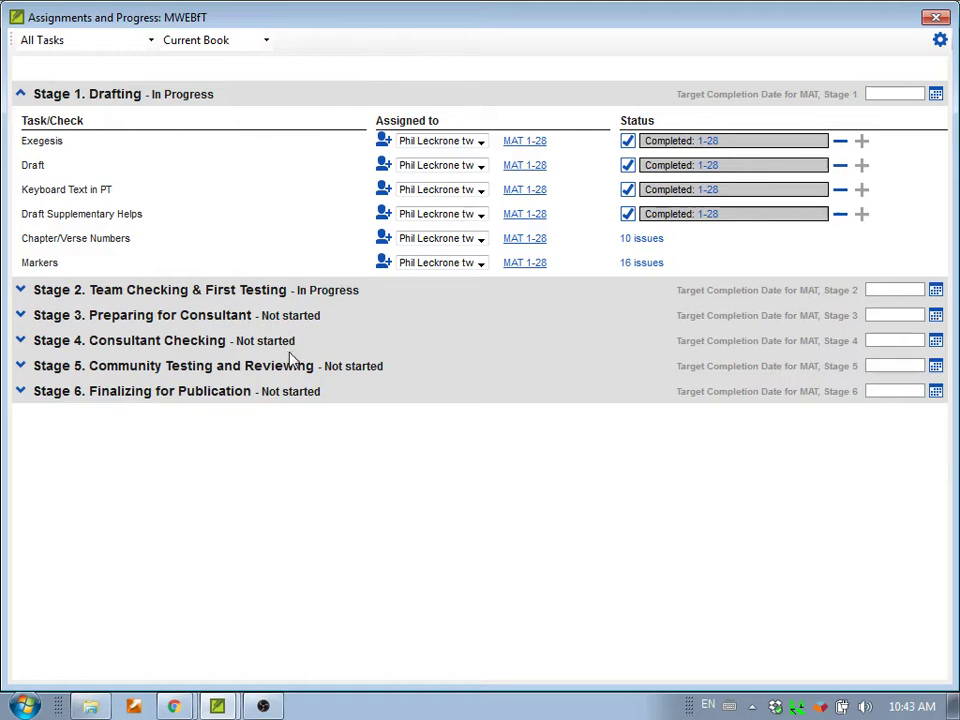
{"action": "left_click", "coordinate": [19, 291]}
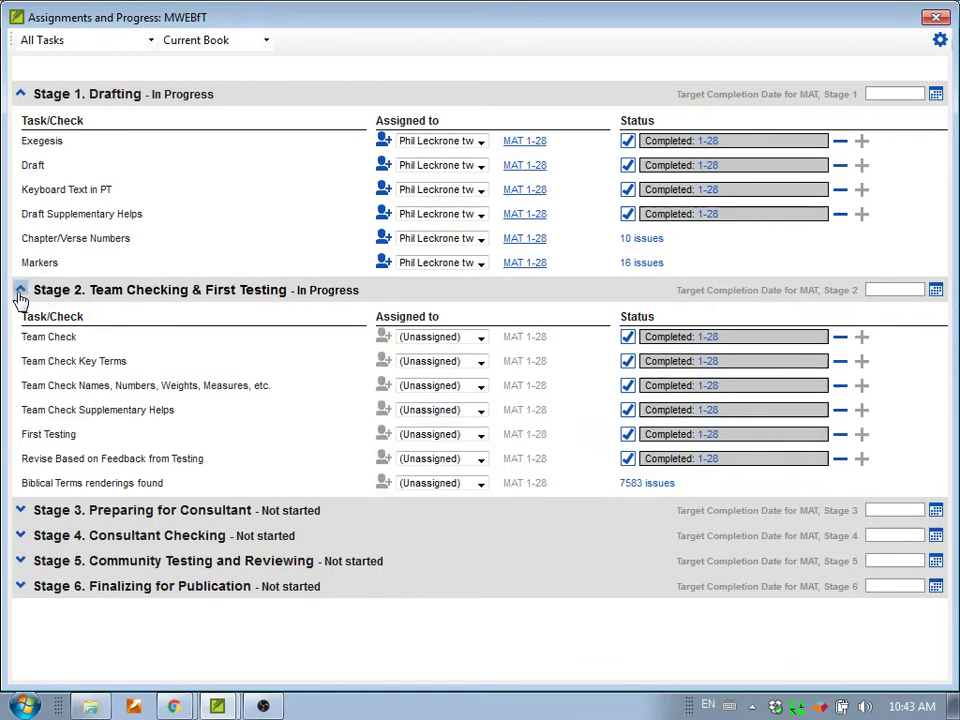
{"action": "left_click", "coordinate": [20, 510]}
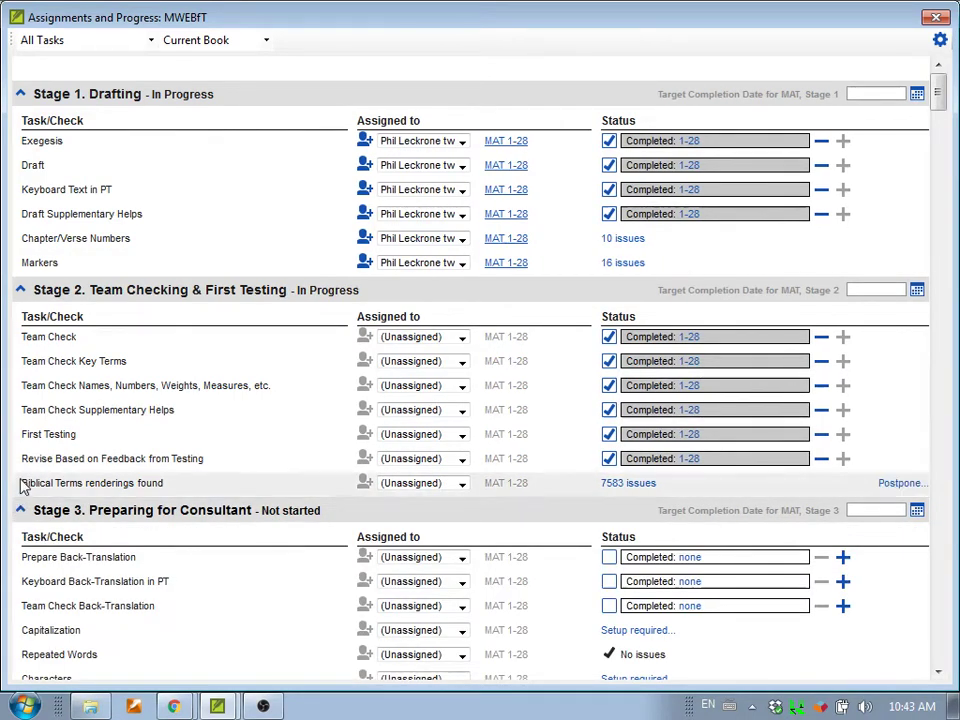
{"action": "left_click", "coordinate": [20, 290]}
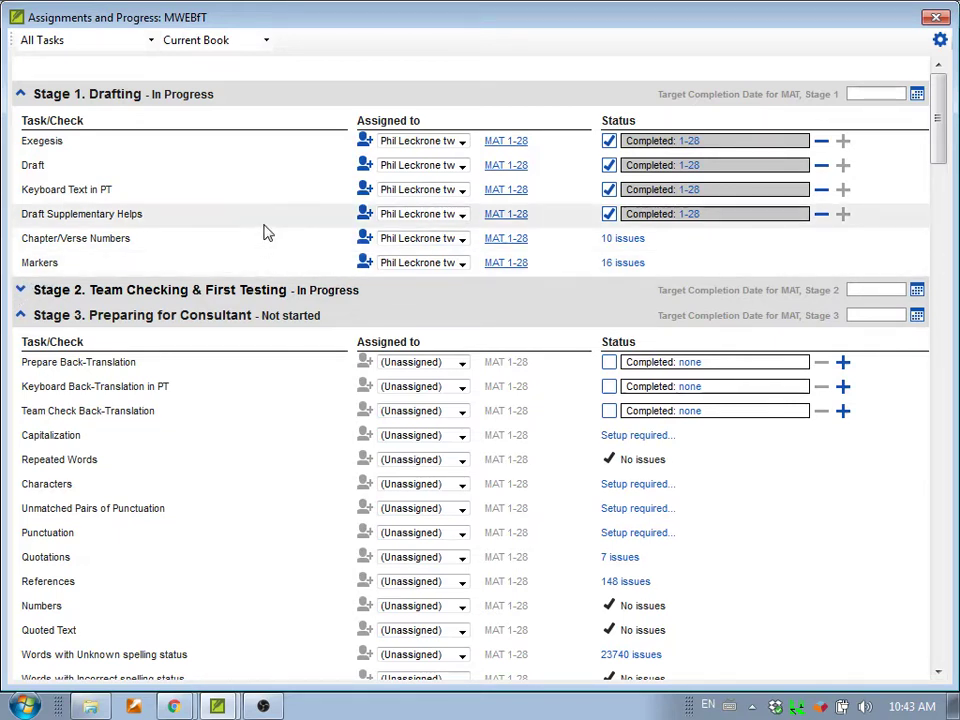
{"action": "left_click", "coordinate": [20, 315]}
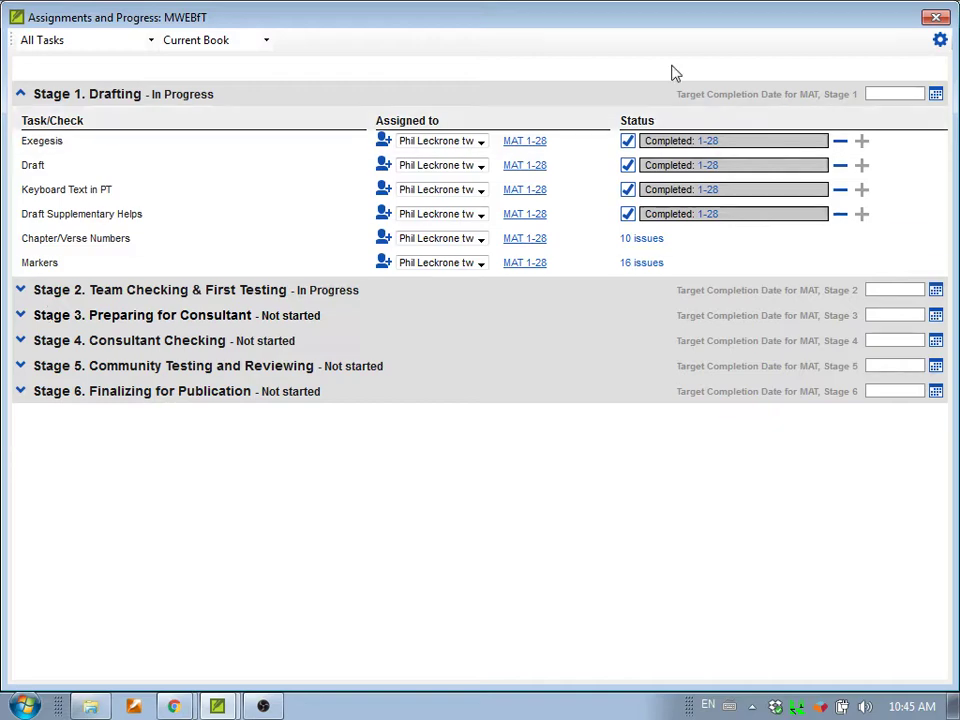
{"action": "left_click", "coordinate": [937, 17]}
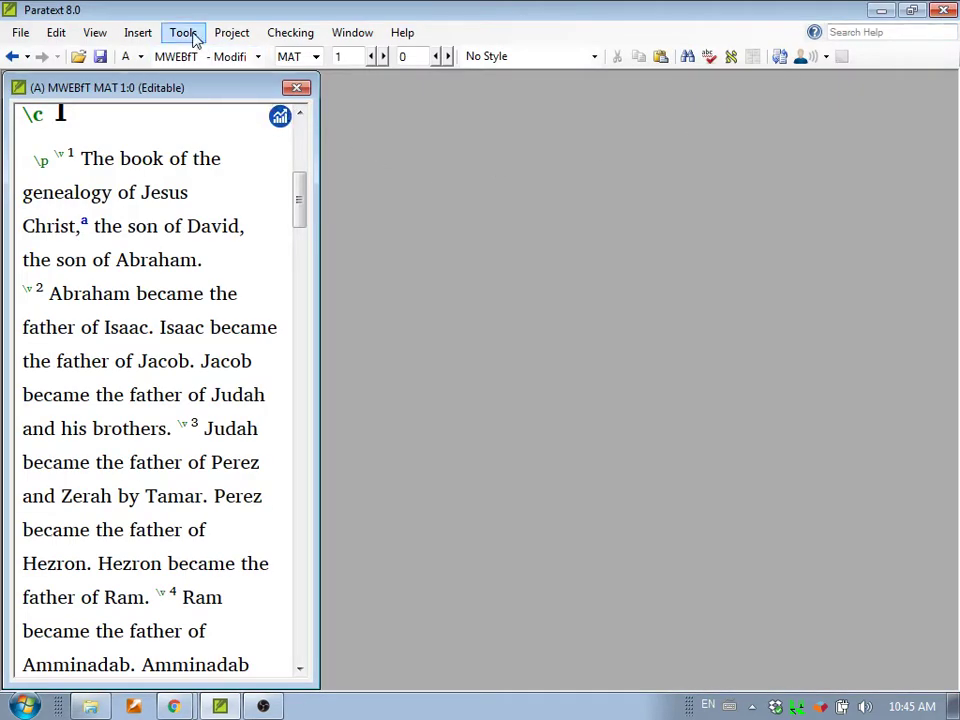
View the project's Progress Charts by book, by book and stage, and as a Forecast Line Chart.
{"action": "left_click", "coordinate": [231, 33]}
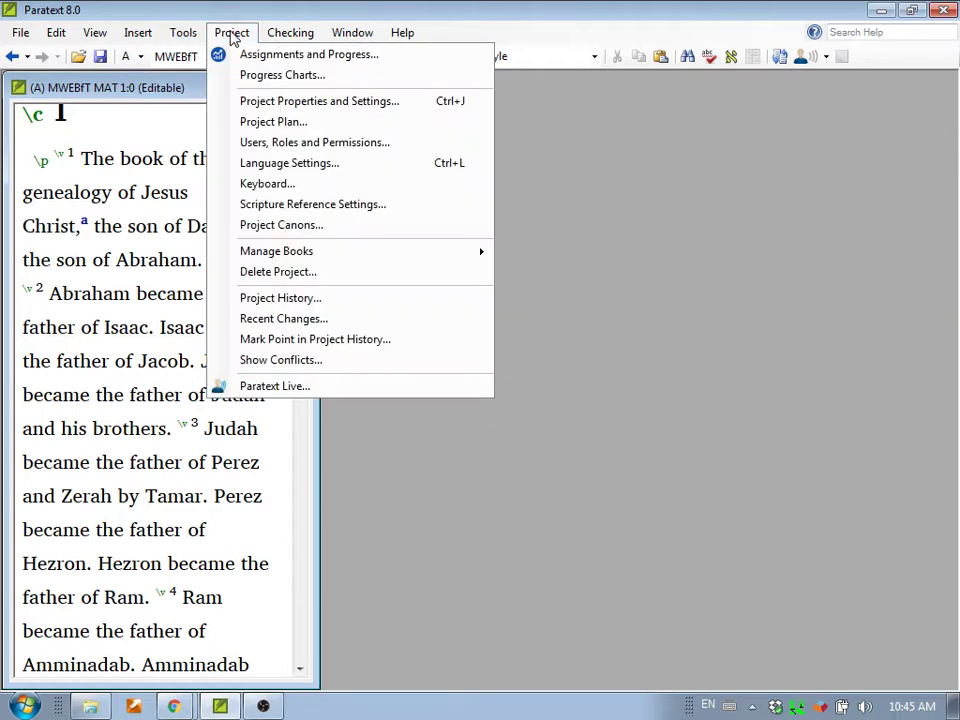
{"action": "left_click", "coordinate": [269, 76]}
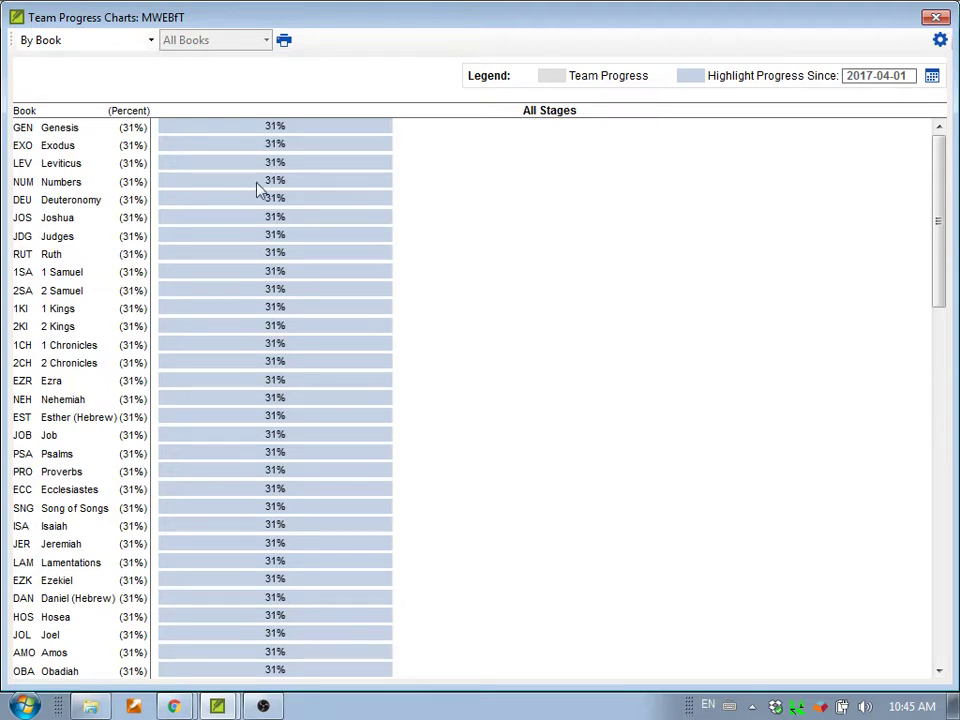
{"action": "left_click", "coordinate": [148, 40]}
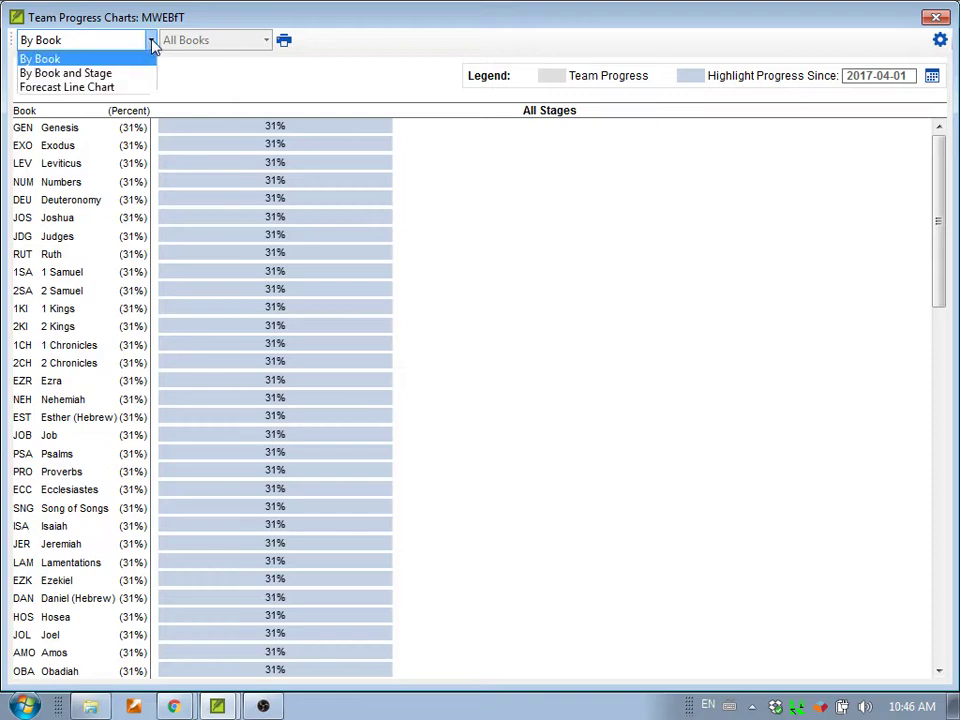
{"action": "left_click", "coordinate": [108, 76]}
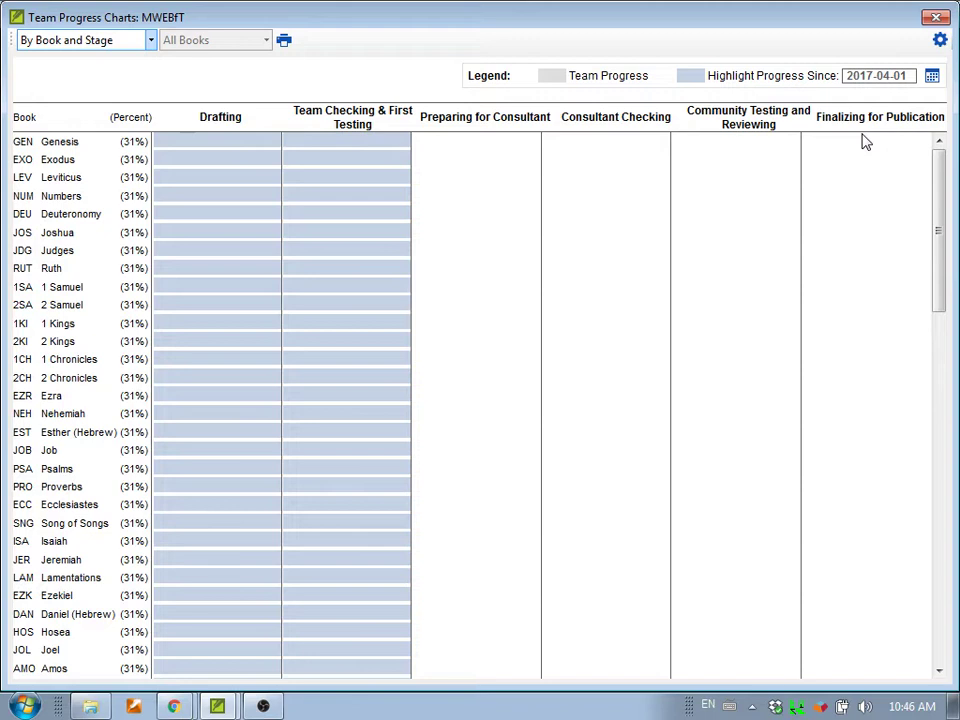
{"action": "left_click", "coordinate": [152, 40]}
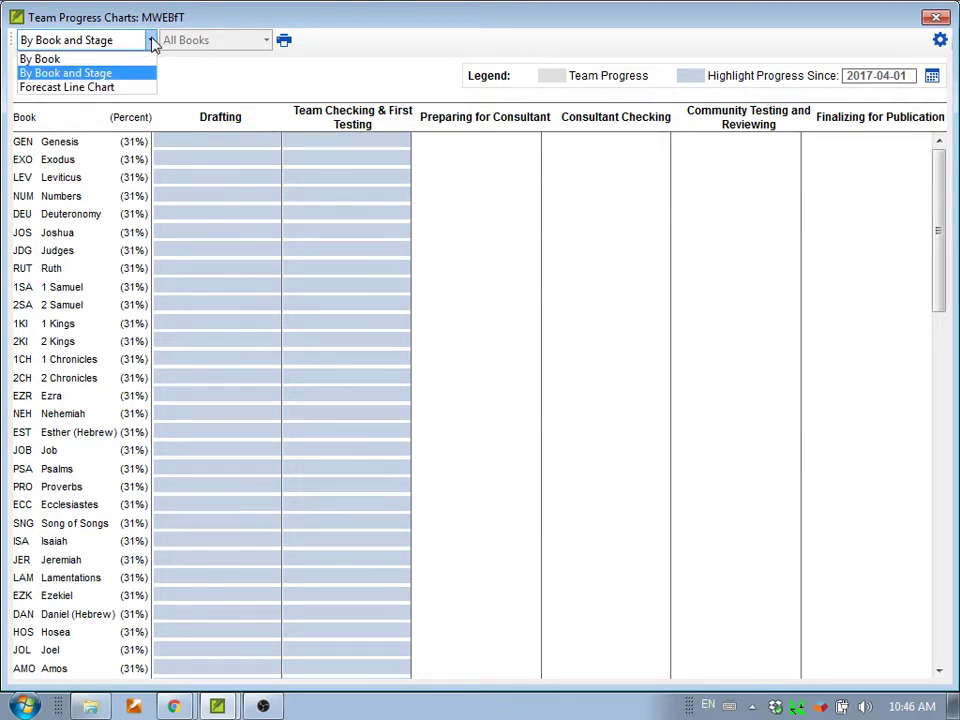
{"action": "left_click", "coordinate": [124, 88]}
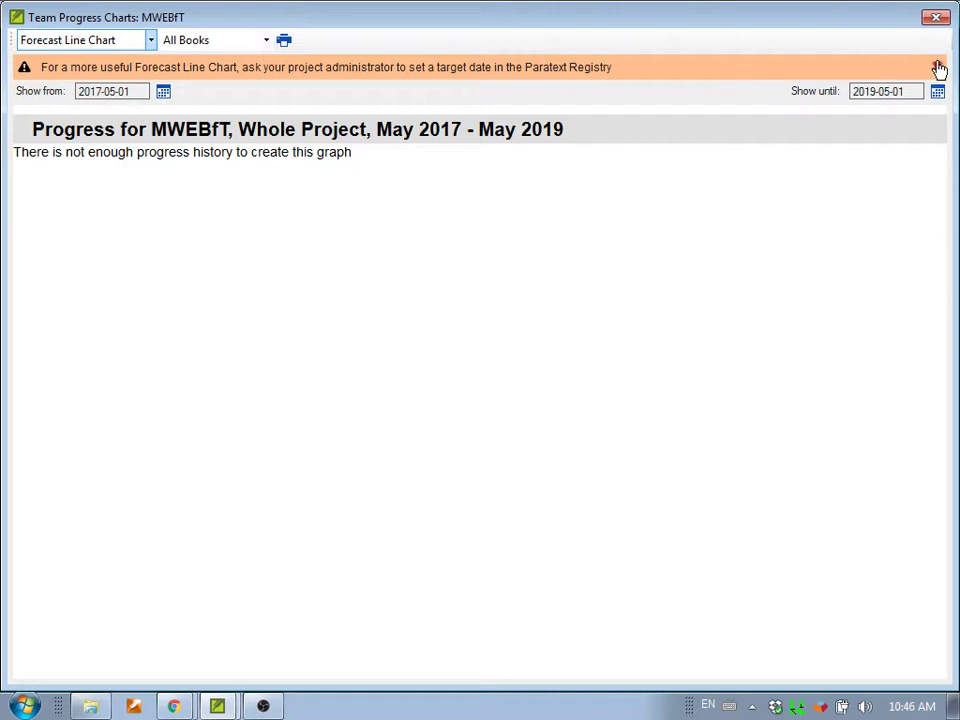
{"action": "left_click", "coordinate": [940, 18]}
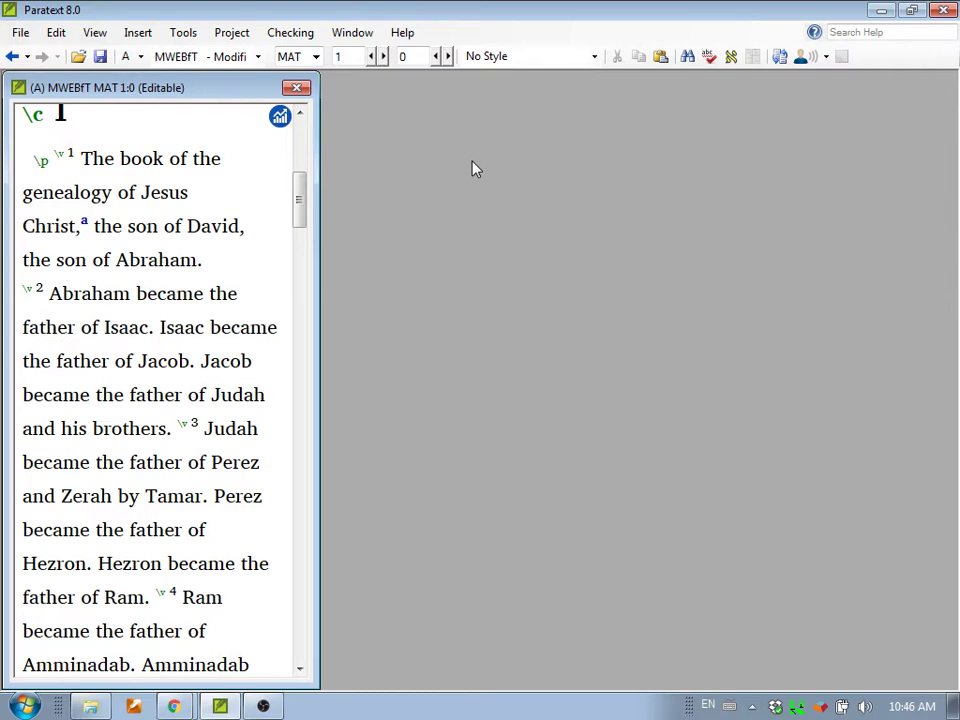
Start a Project Health Report for MWEBfT and add zzJACU8, zzRABU and zzJACU1 to the selected texts.
{"action": "left_click", "coordinate": [188, 34]}
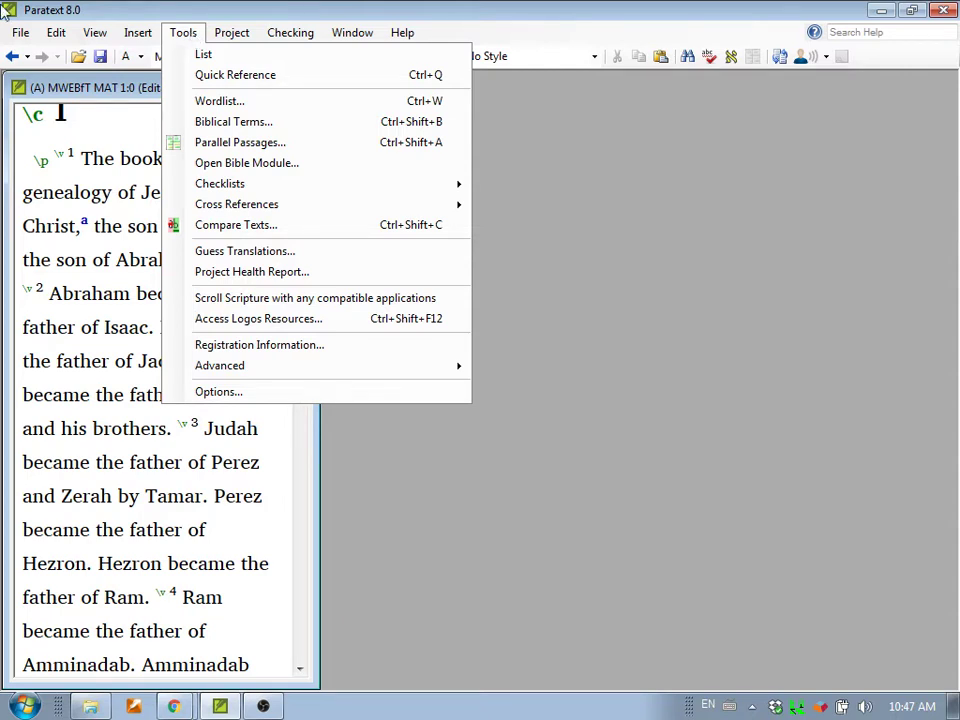
{"action": "left_click", "coordinate": [190, 38]}
{"action": "left_click", "coordinate": [182, 31]}
{"action": "left_click", "coordinate": [232, 281]}
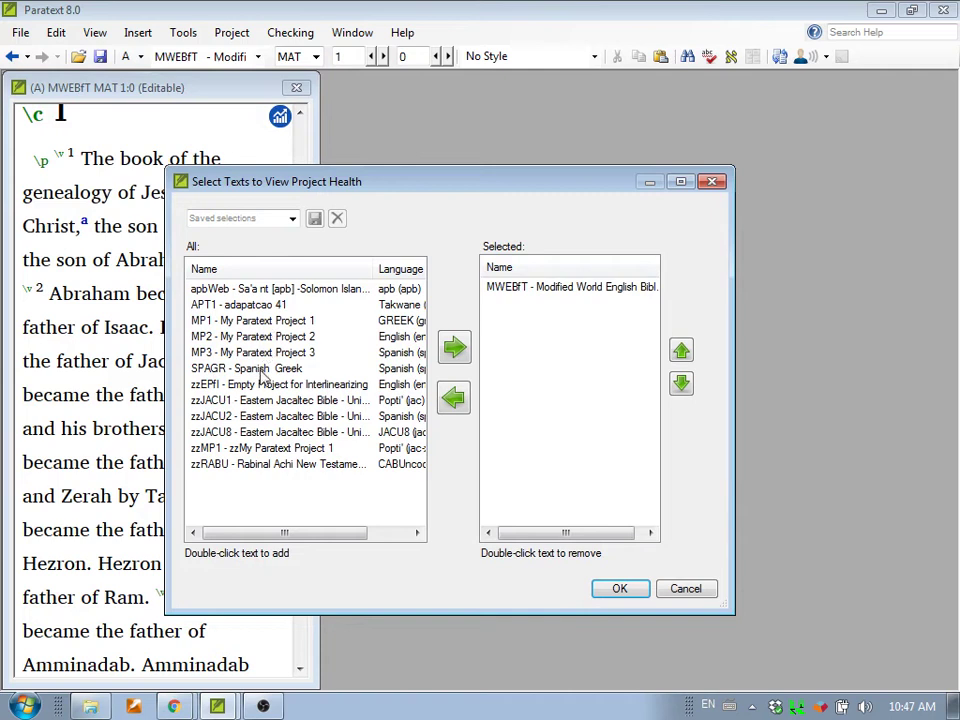
{"action": "double_click", "coordinate": [233, 434]}
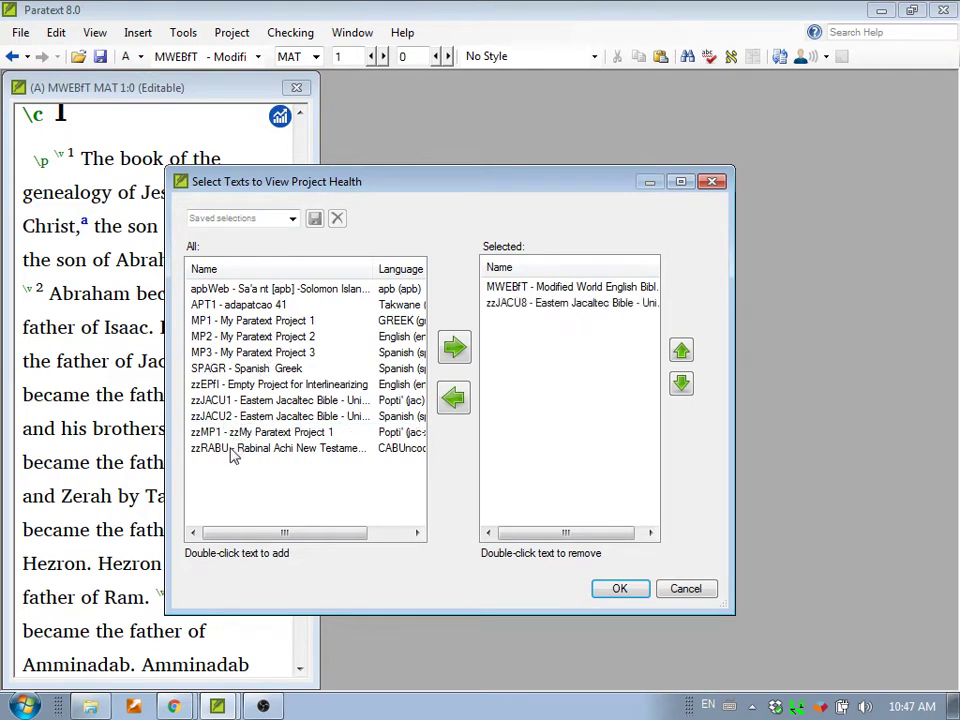
{"action": "left_click", "coordinate": [232, 452]}
{"action": "double_click", "coordinate": [231, 452]}
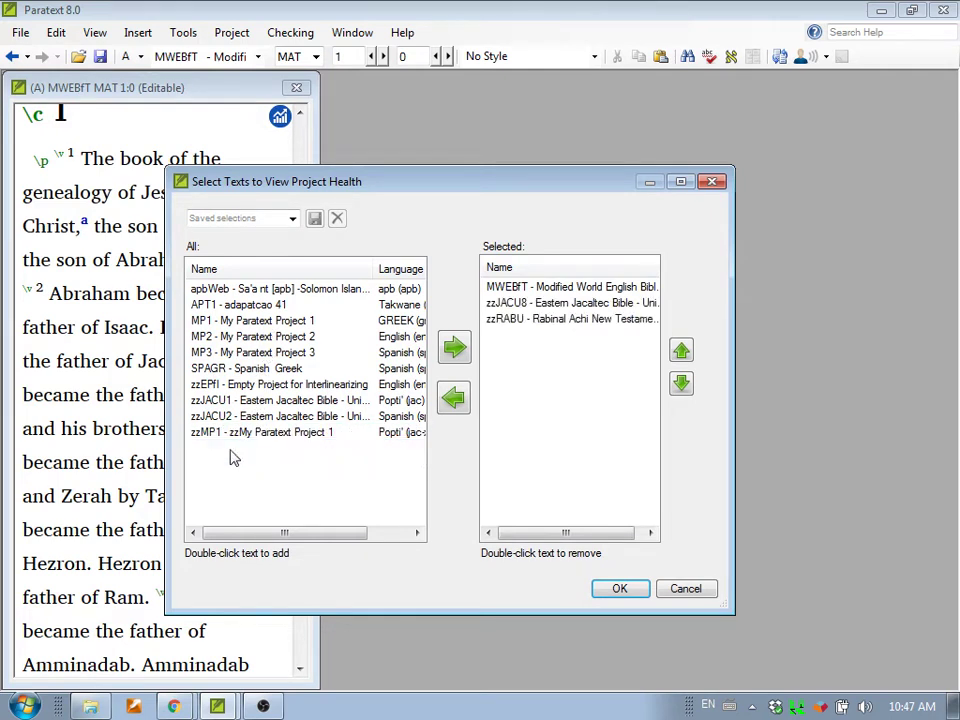
{"action": "double_click", "coordinate": [250, 400]}
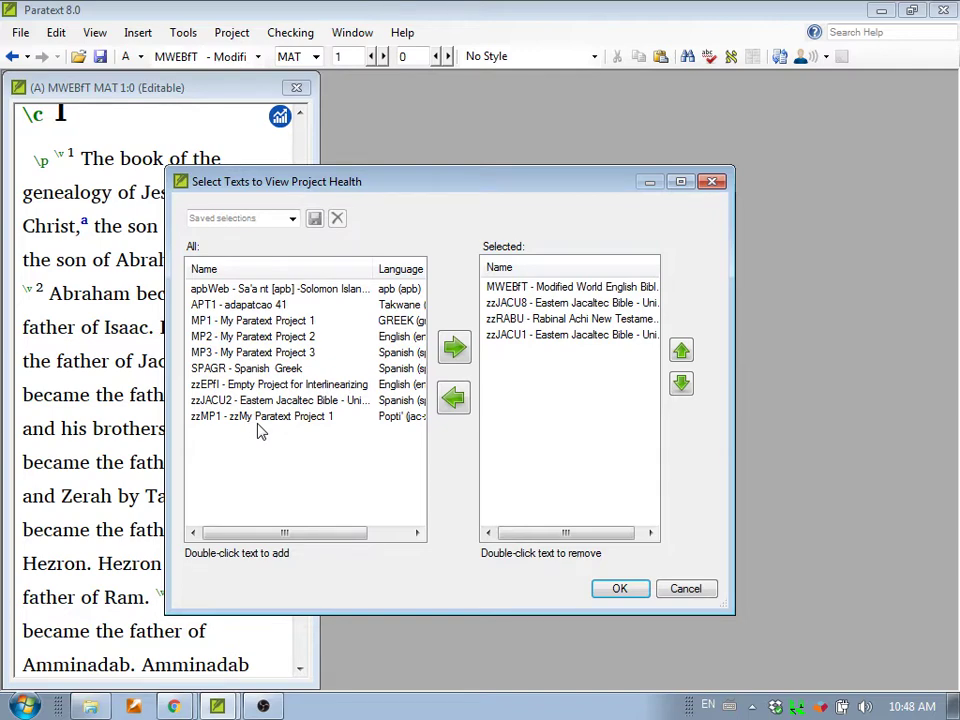
Generate the Project Health Report, enlarge it to examine progress, notes, spelling and Biblical terms for each project, and close it.
{"action": "left_click", "coordinate": [622, 589]}
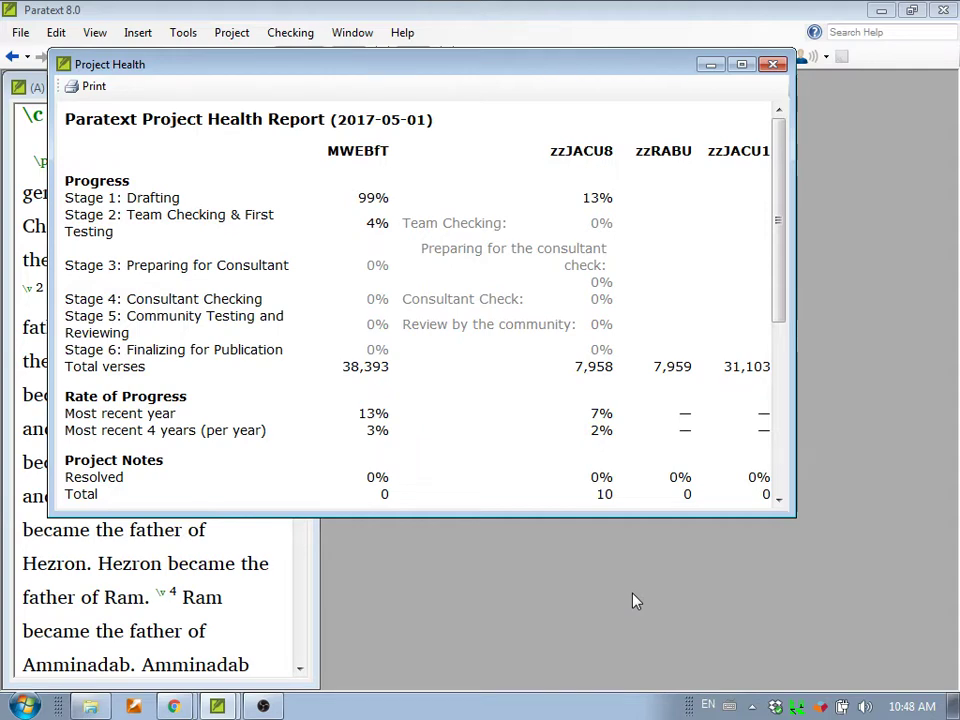
{"action": "left_click", "coordinate": [742, 65]}
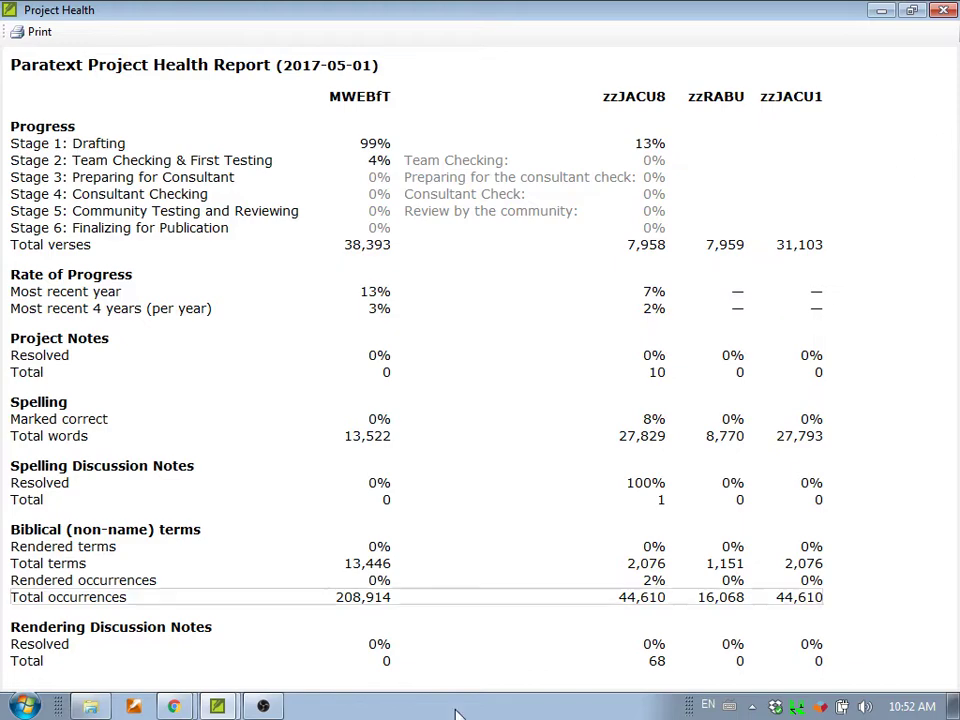
{"action": "left_click", "coordinate": [945, 10]}
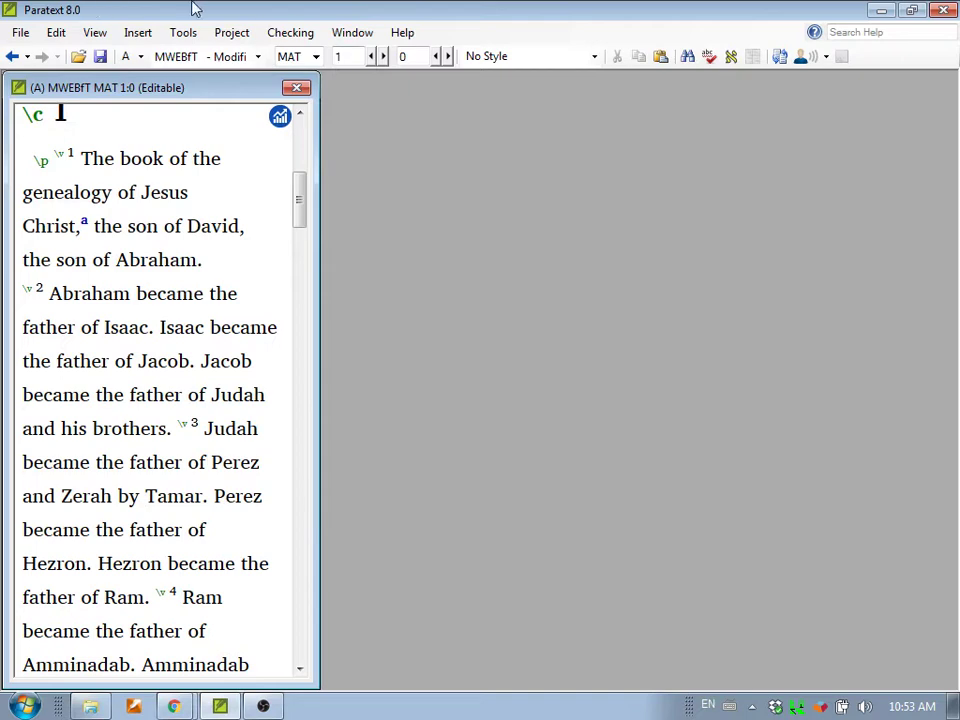
Go to Acts in MWEBfT and examine the tasks and checks of stages 1 and 2 in Assignments and Progress.
{"action": "left_click", "coordinate": [316, 60]}
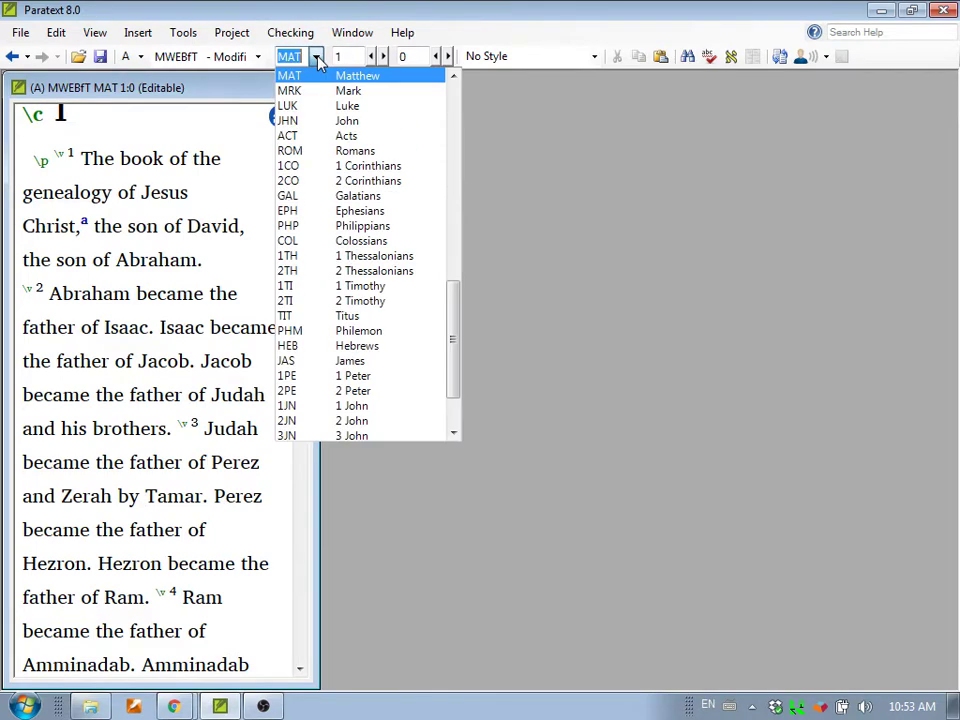
{"action": "left_click", "coordinate": [317, 134]}
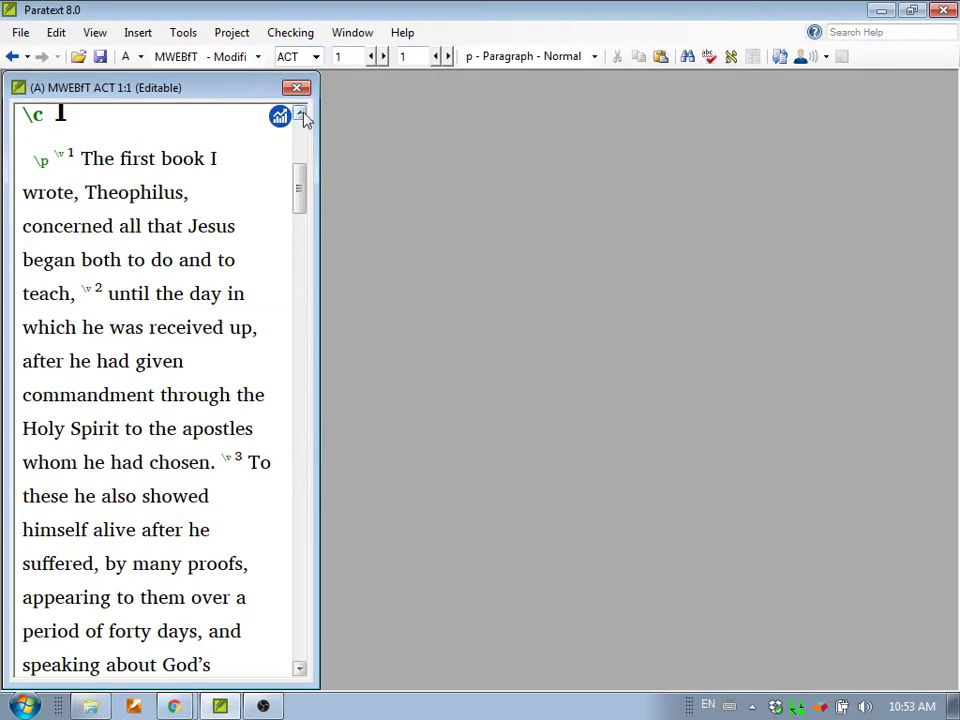
{"action": "left_click", "coordinate": [280, 116]}
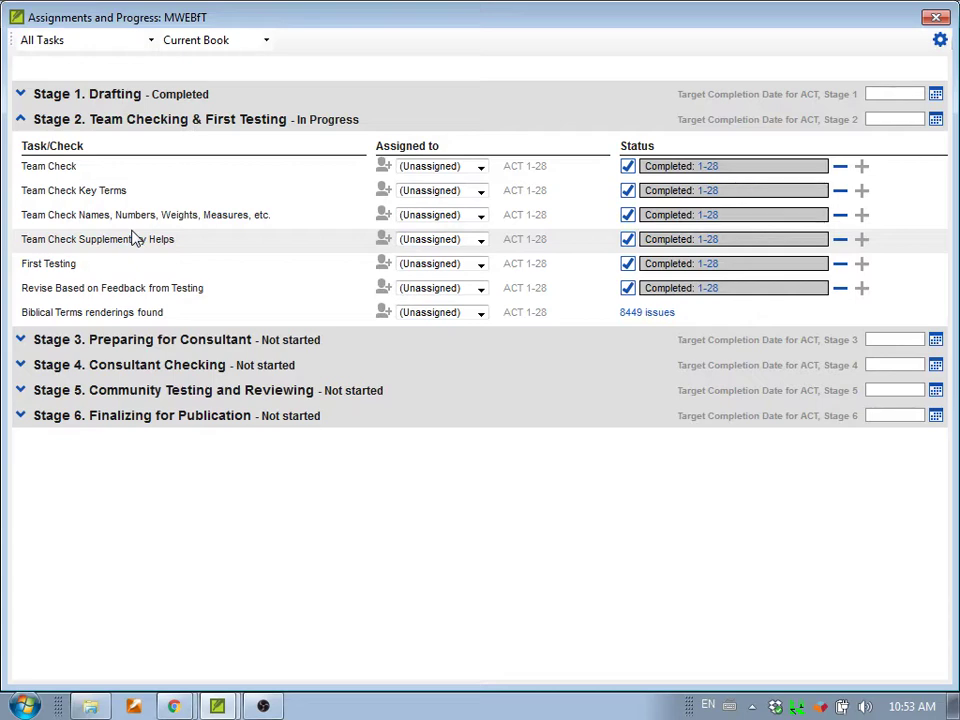
{"action": "left_click", "coordinate": [19, 94]}
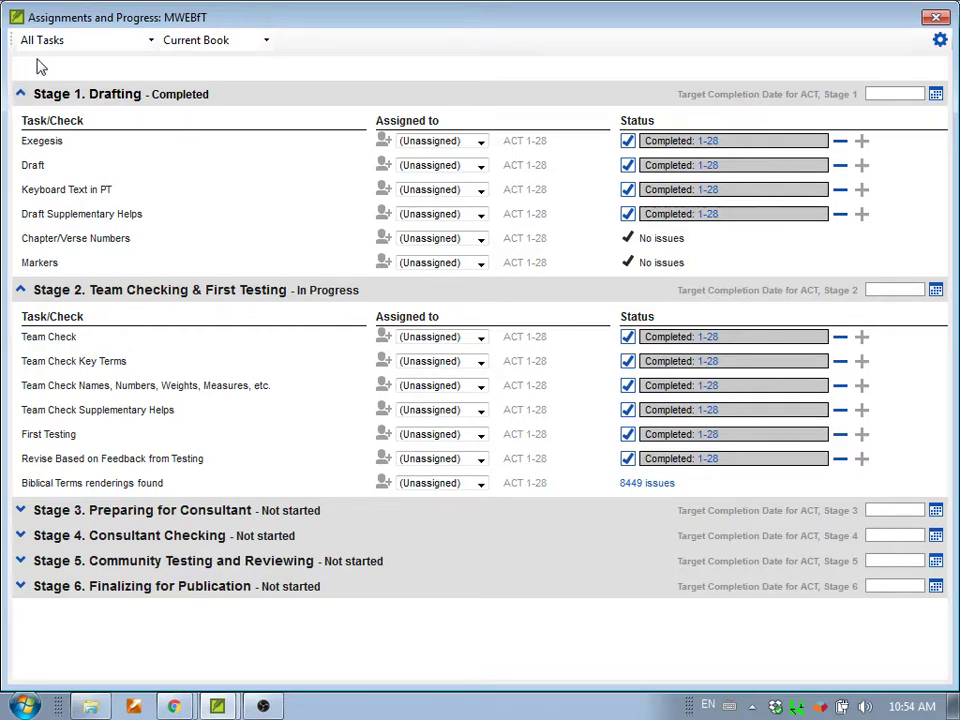
In the Stages Table, mark Genesis complete for Preparing for Consultant and Consultant Checking, and close Assignments and Progress.
{"action": "left_click", "coordinate": [148, 42]}
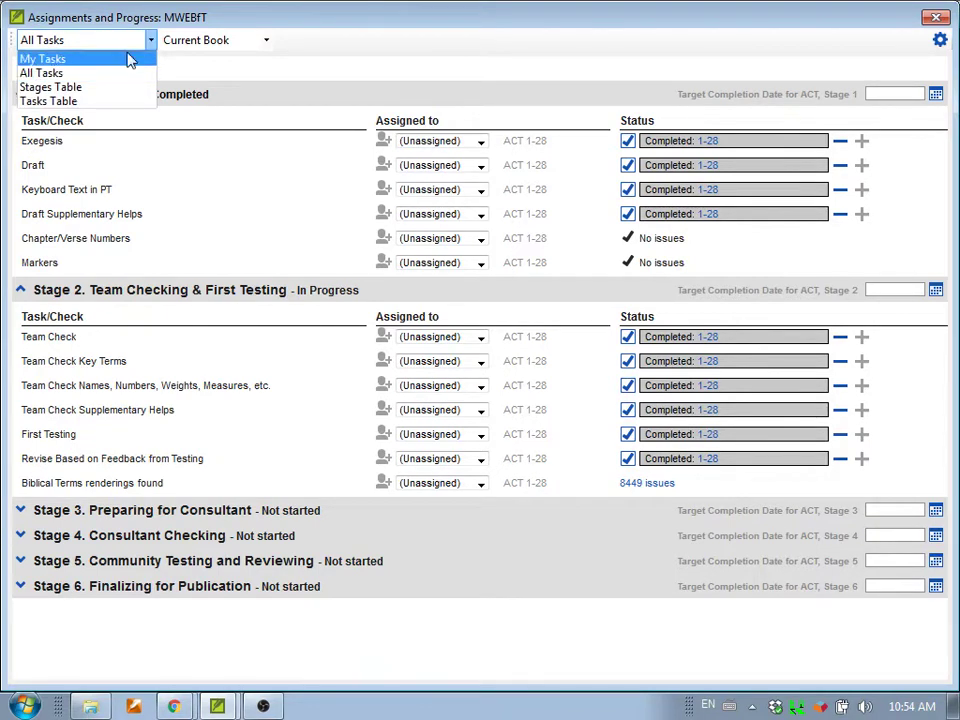
{"action": "left_click", "coordinate": [90, 89]}
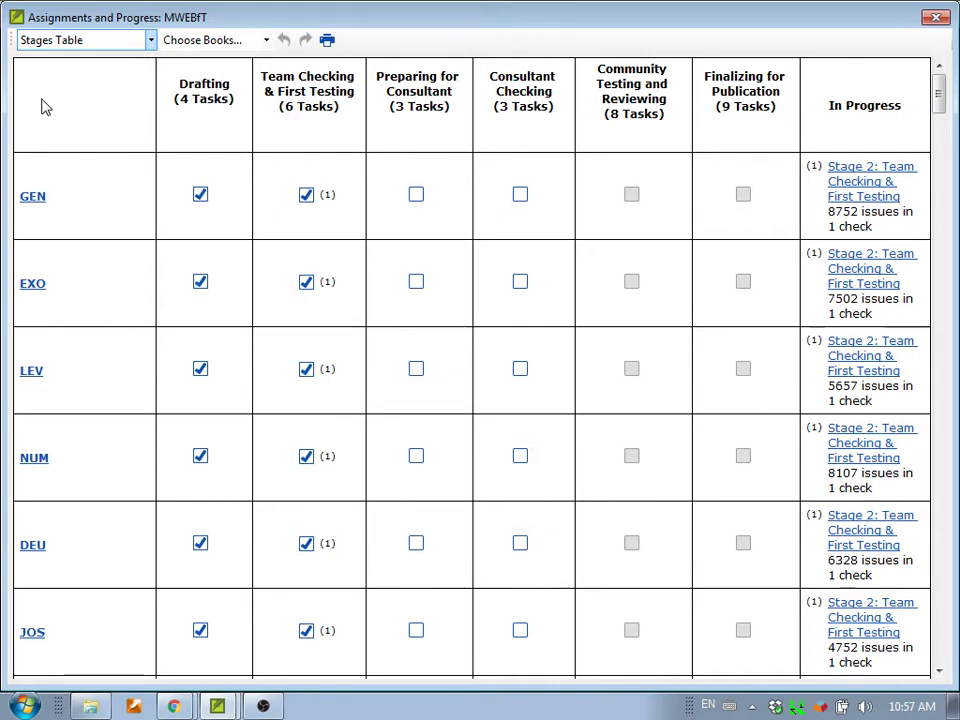
{"action": "mouse_move", "coordinate": [86, 170]}
{"action": "left_click", "coordinate": [100, 197]}
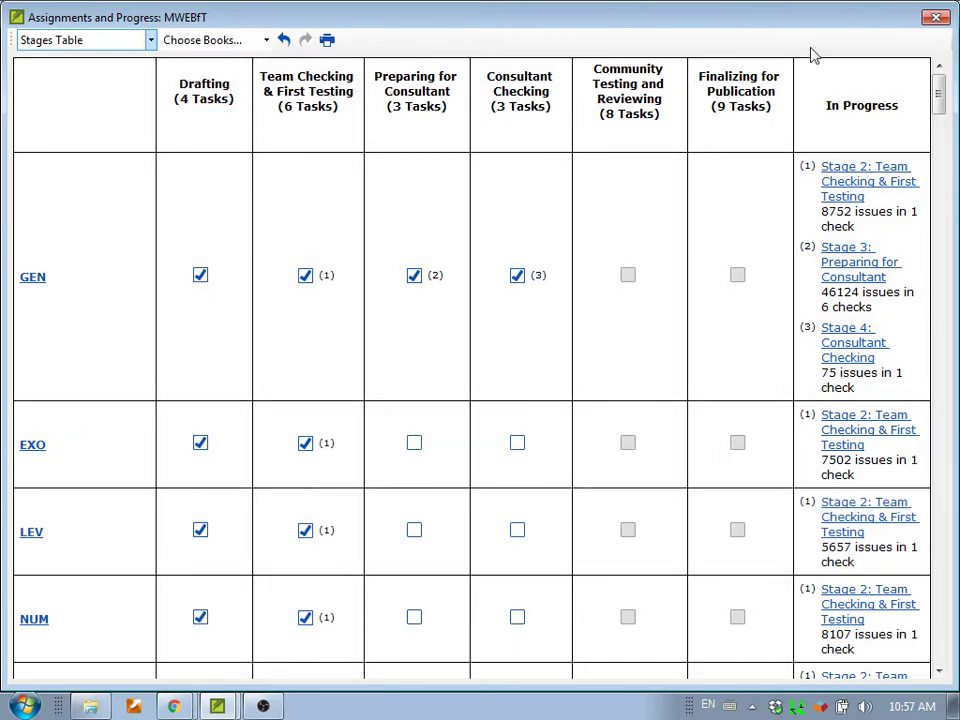
{"action": "left_click", "coordinate": [945, 20]}
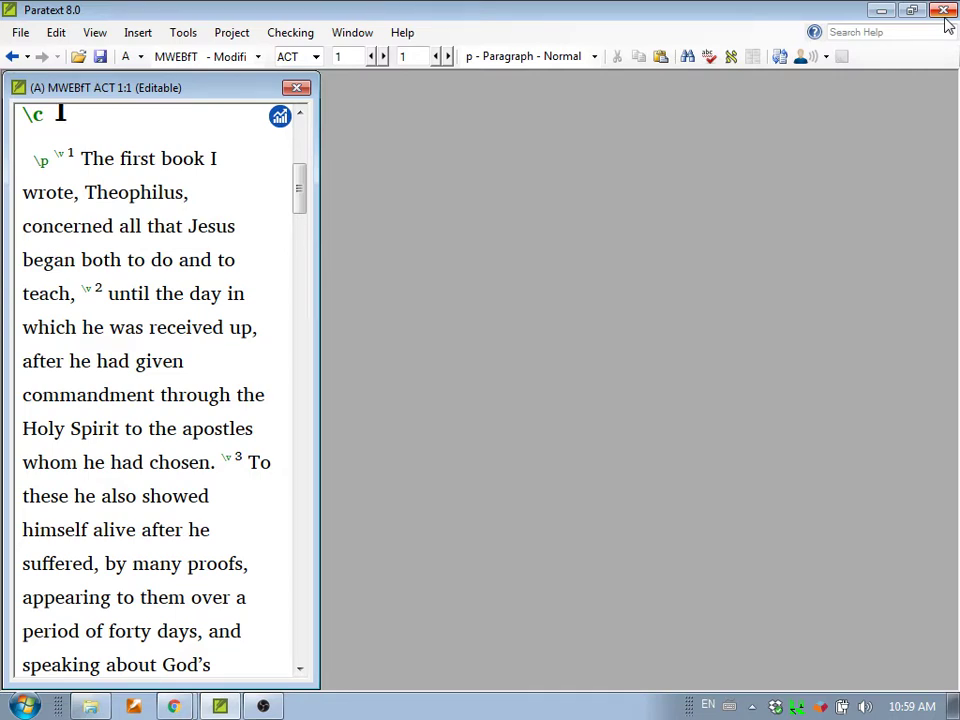
Open the Darby Translation 1890 resource beside MWEBfT and go to Acts 1:2 in its text.
{"action": "left_click", "coordinate": [27, 34]}
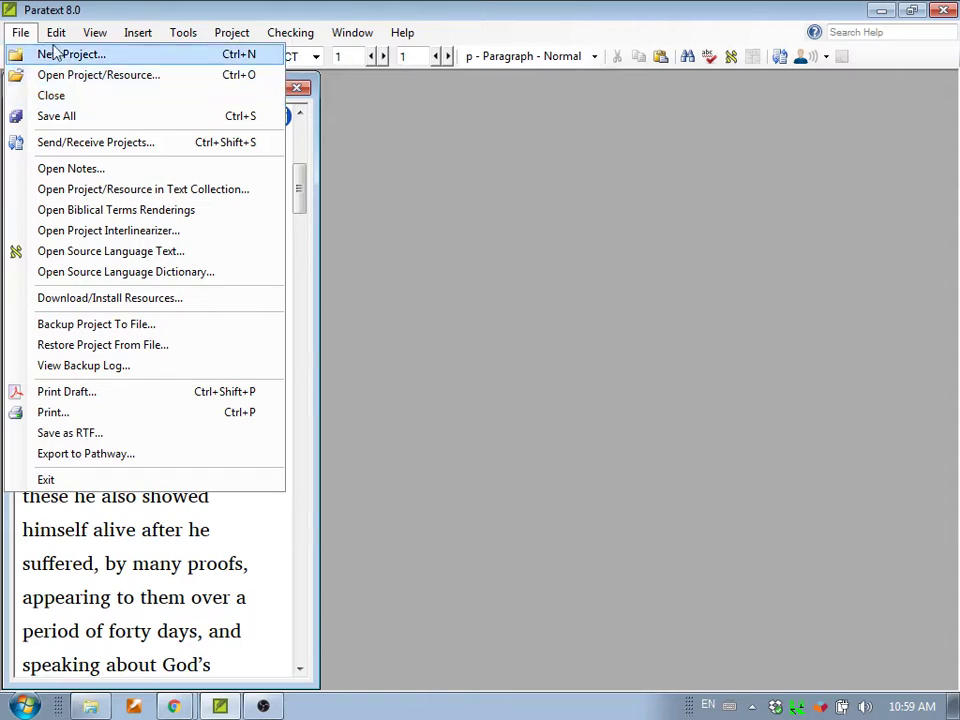
{"action": "left_click", "coordinate": [41, 79]}
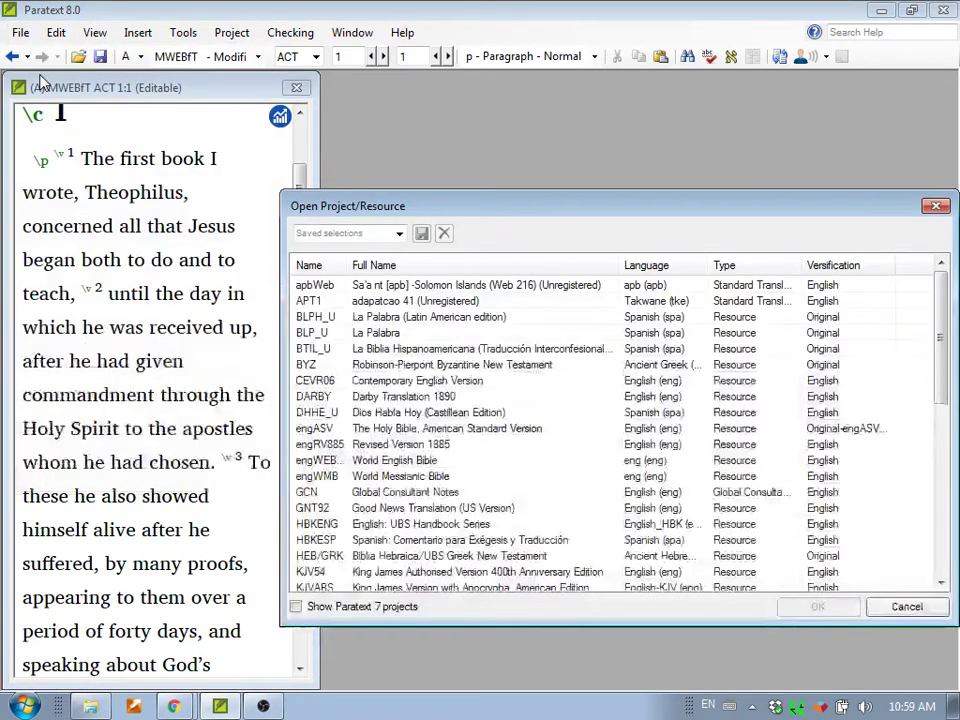
{"action": "double_click", "coordinate": [311, 398]}
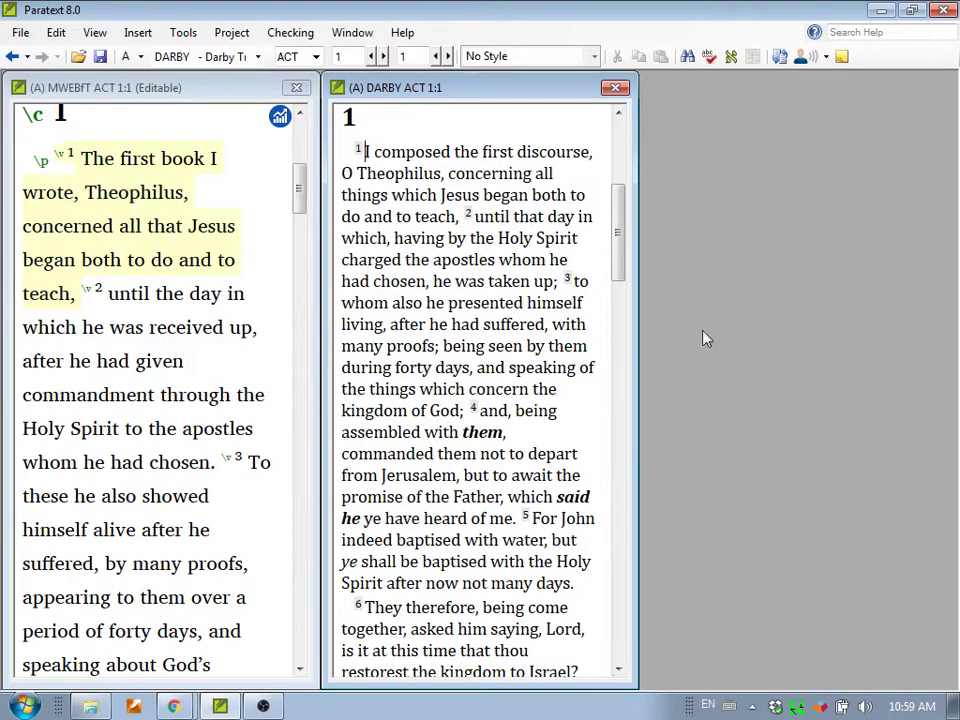
{"action": "left_click", "coordinate": [530, 218]}
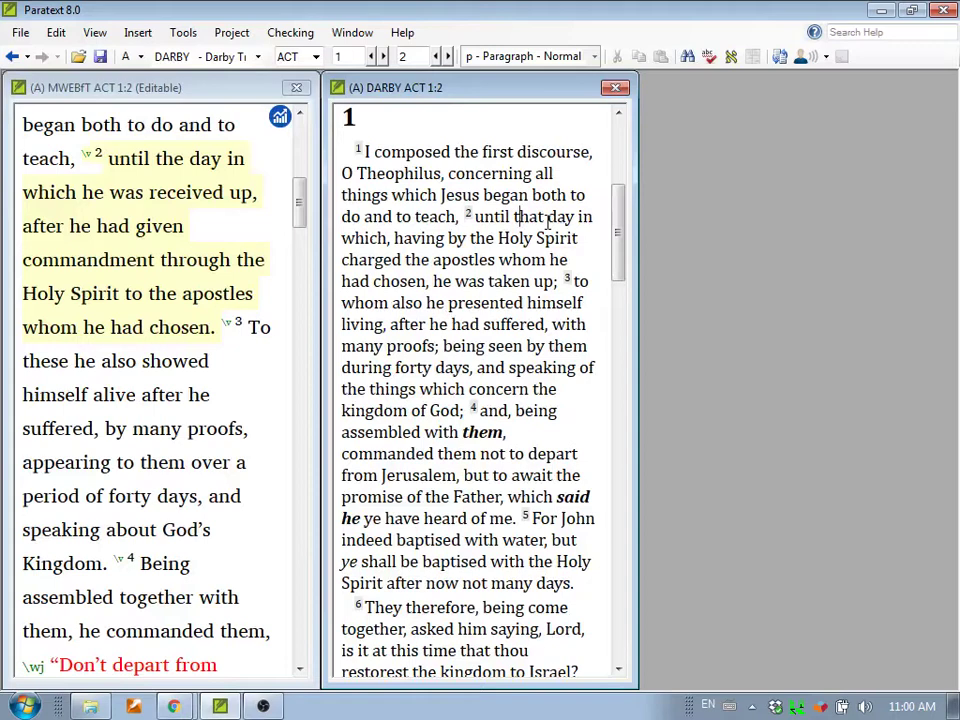
Apply the Stacked 3 Column window arrangement and place the cursor in Acts 1:2 of the DARBY text.
{"action": "left_click", "coordinate": [352, 33]}
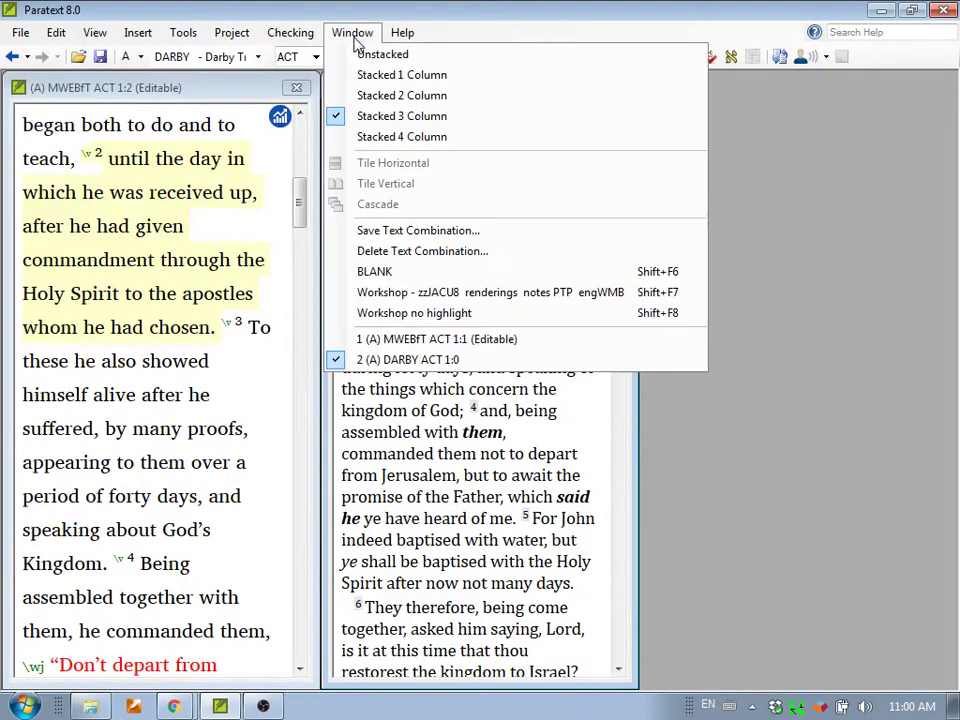
{"action": "left_click", "coordinate": [385, 116]}
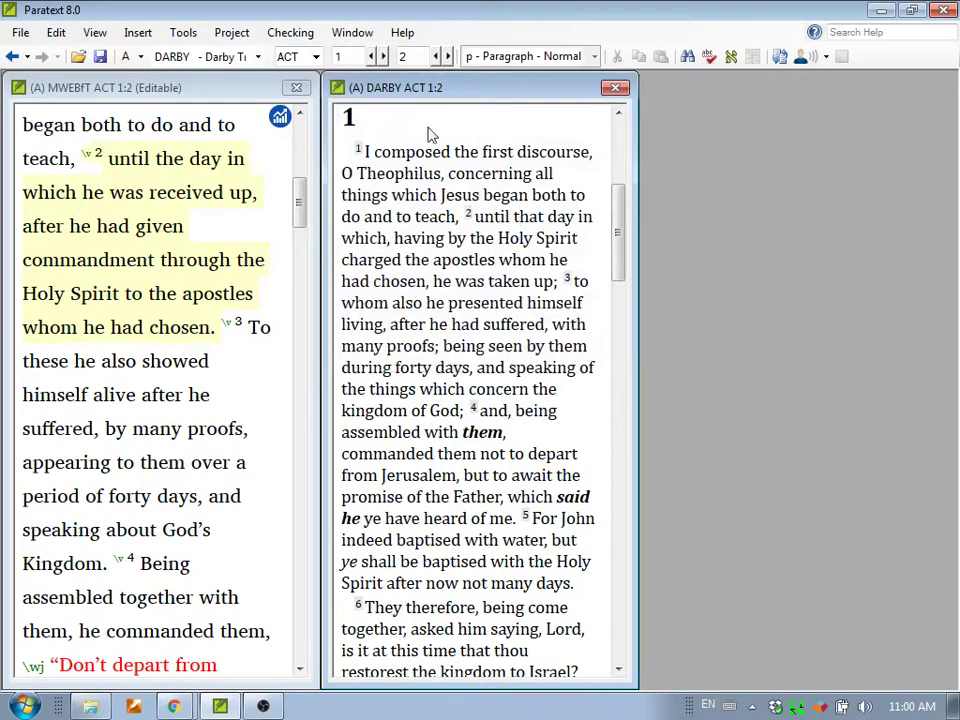
{"action": "left_click", "coordinate": [517, 217]}
{"action": "left_click", "coordinate": [20, 33]}
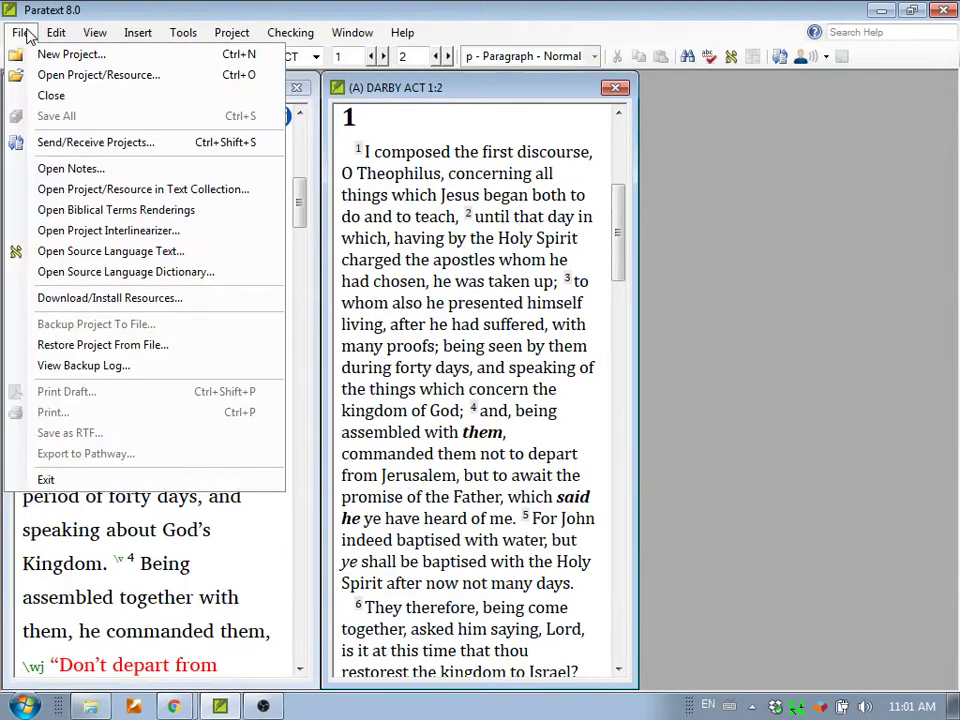
{"action": "left_click", "coordinate": [50, 78]}
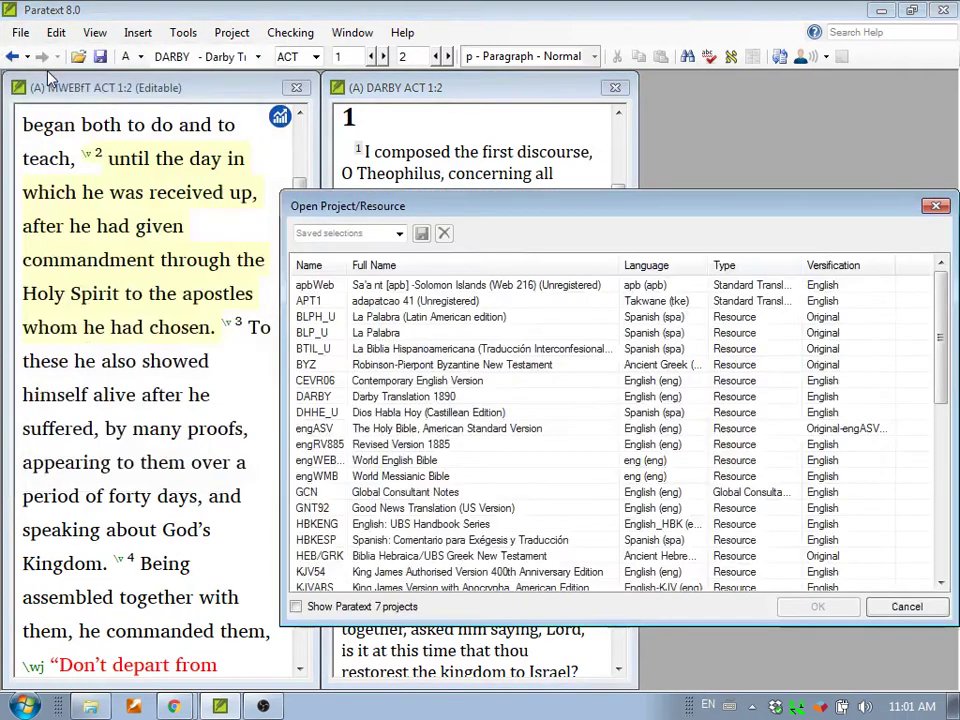
{"action": "left_click", "coordinate": [306, 351]}
{"action": "left_click", "coordinate": [306, 412], "text": "ctrl"}
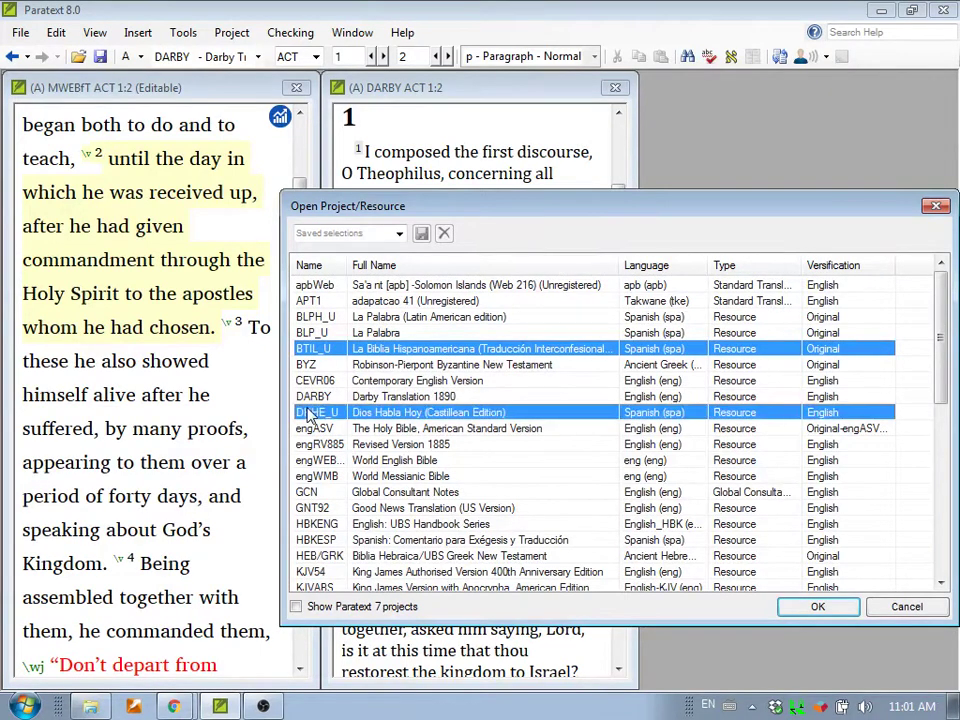
{"action": "left_click", "coordinate": [304, 494], "text": "ctrl"}
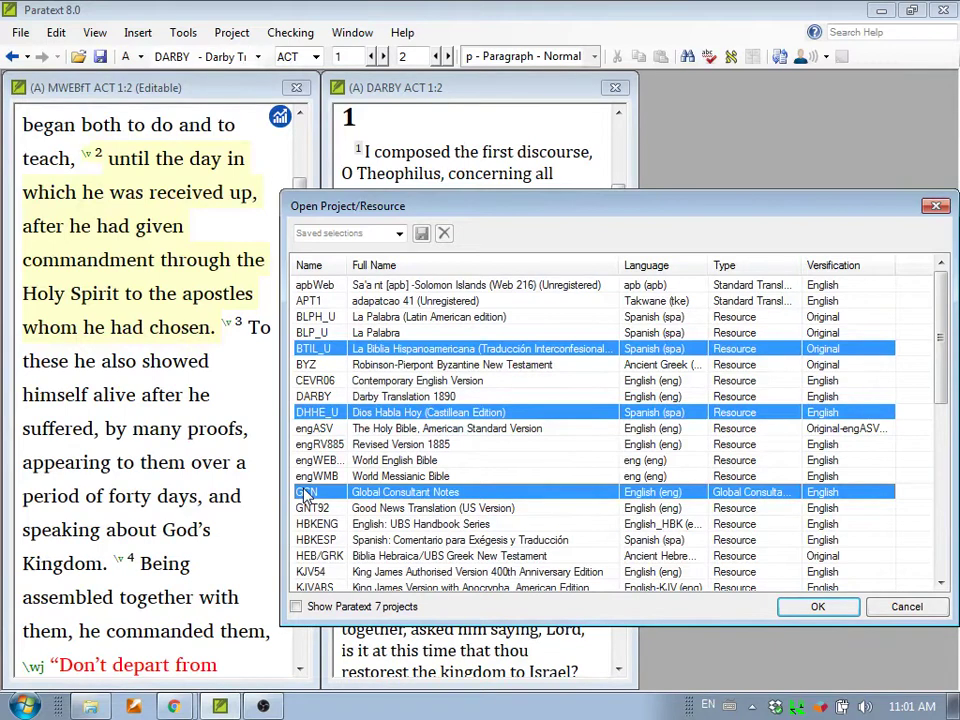
{"action": "left_click", "coordinate": [313, 288], "text": "ctrl"}
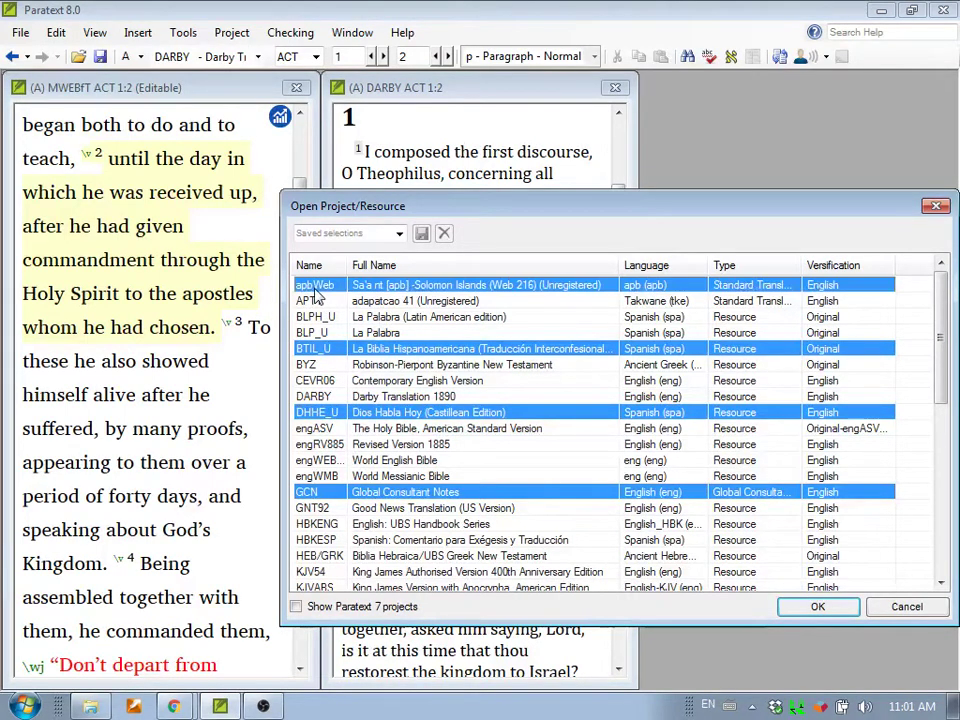
{"action": "left_click", "coordinate": [322, 530], "text": "ctrl"}
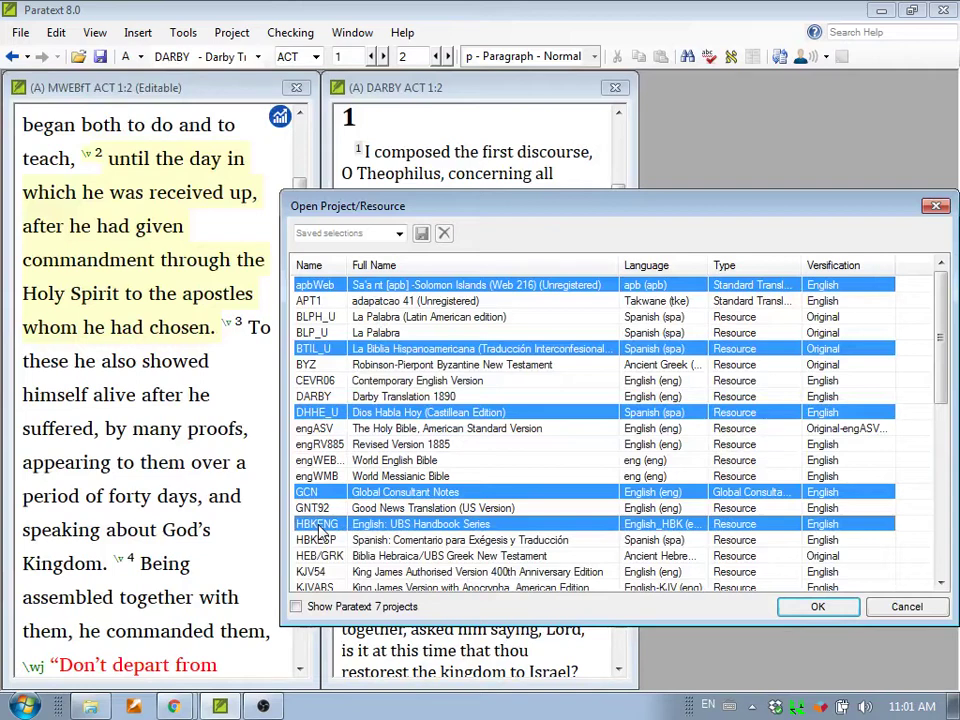
{"action": "left_click", "coordinate": [315, 288]}
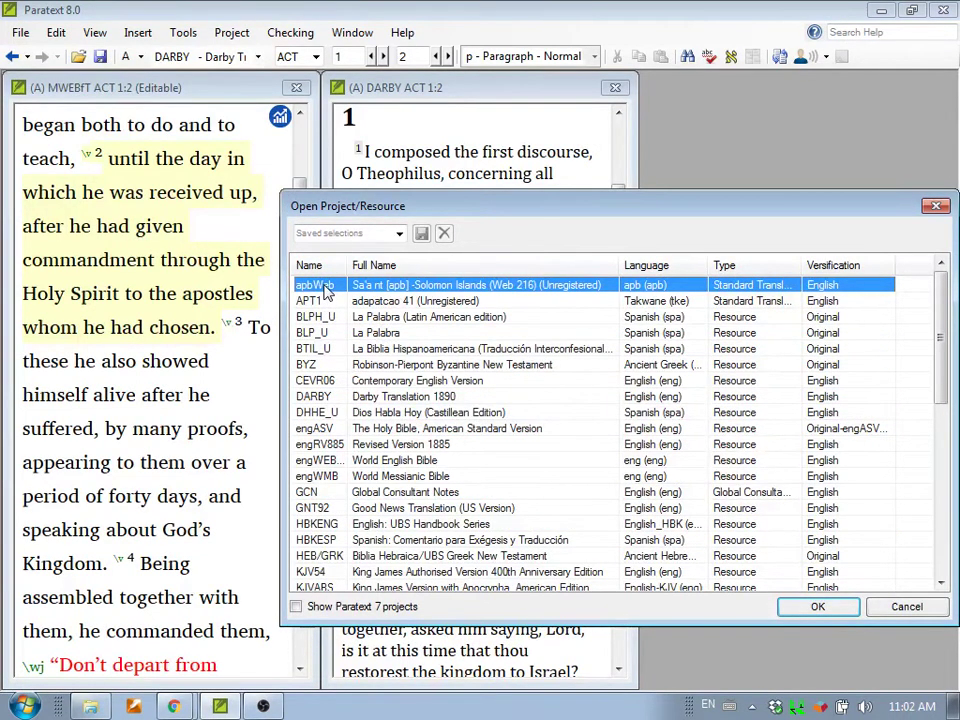
{"action": "left_click", "coordinate": [320, 446], "text": "shift"}
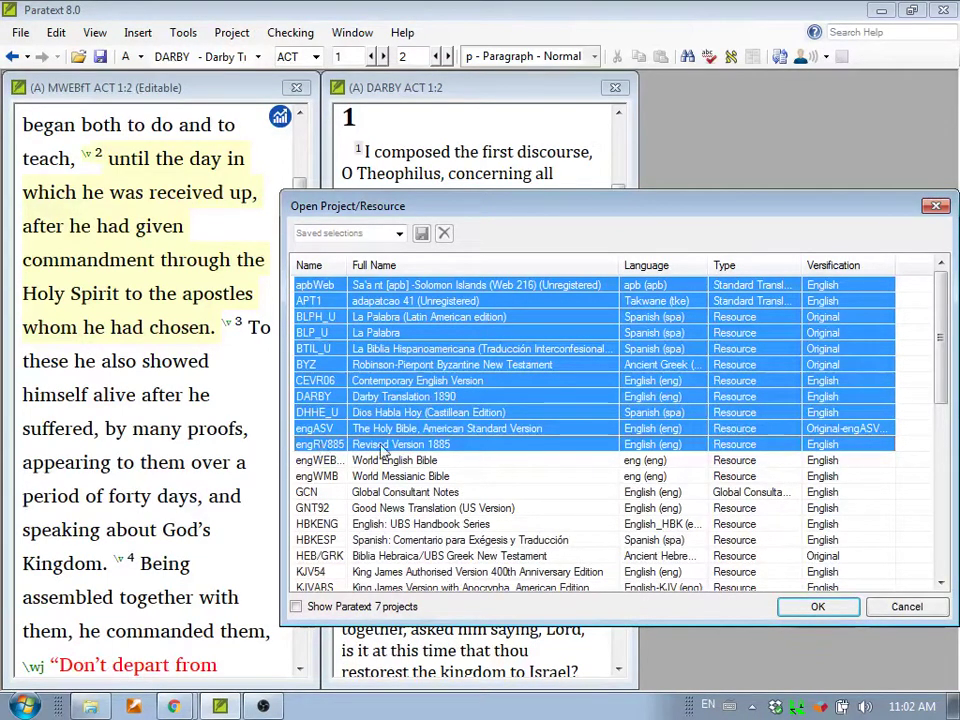
{"action": "left_click", "coordinate": [912, 607]}
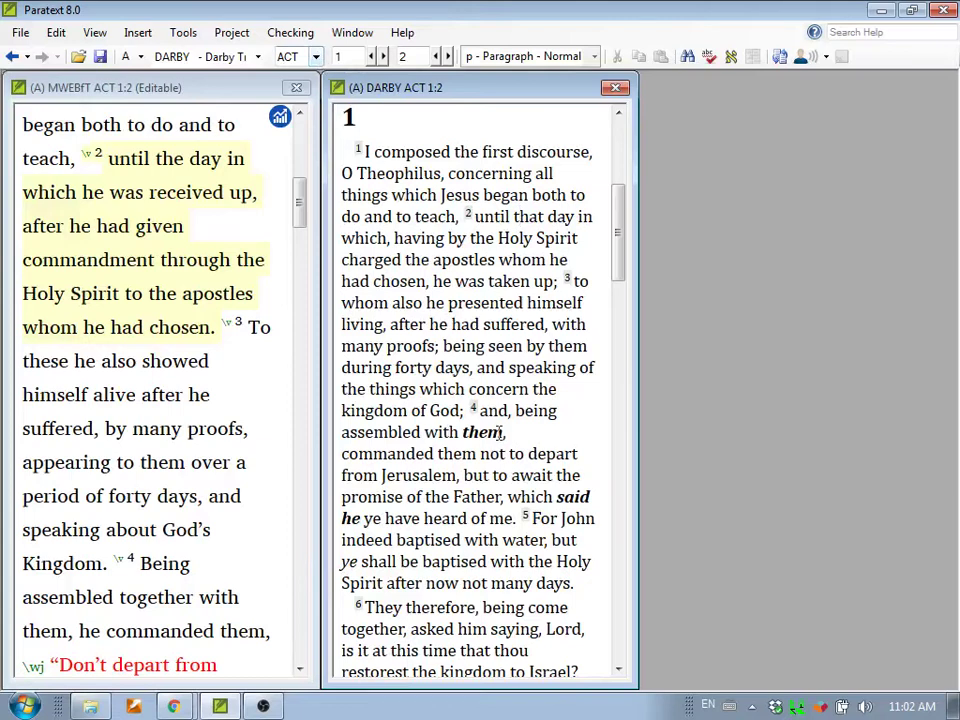
Go to Acts 1:4 in the DARBY text, and to Acts 1:5 in the MWEBfT text.
{"action": "left_click", "coordinate": [519, 487]}
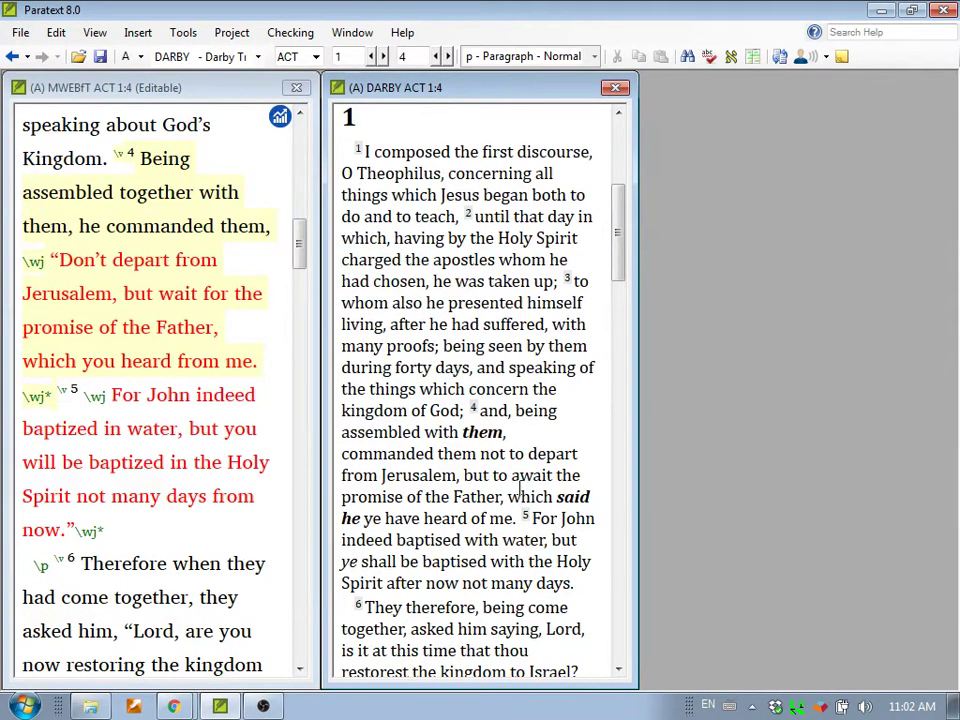
{"action": "left_click", "coordinate": [123, 452]}
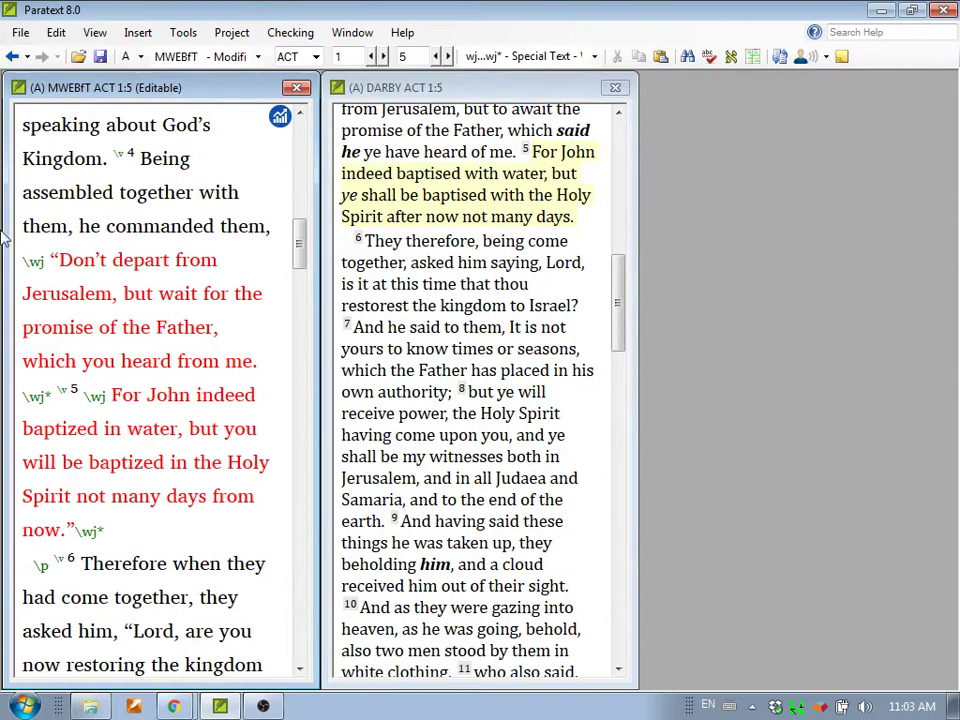
In the program options, set the brightness of word or verse highlights to Bright, and restart Paratext.
{"action": "left_click", "coordinate": [180, 36]}
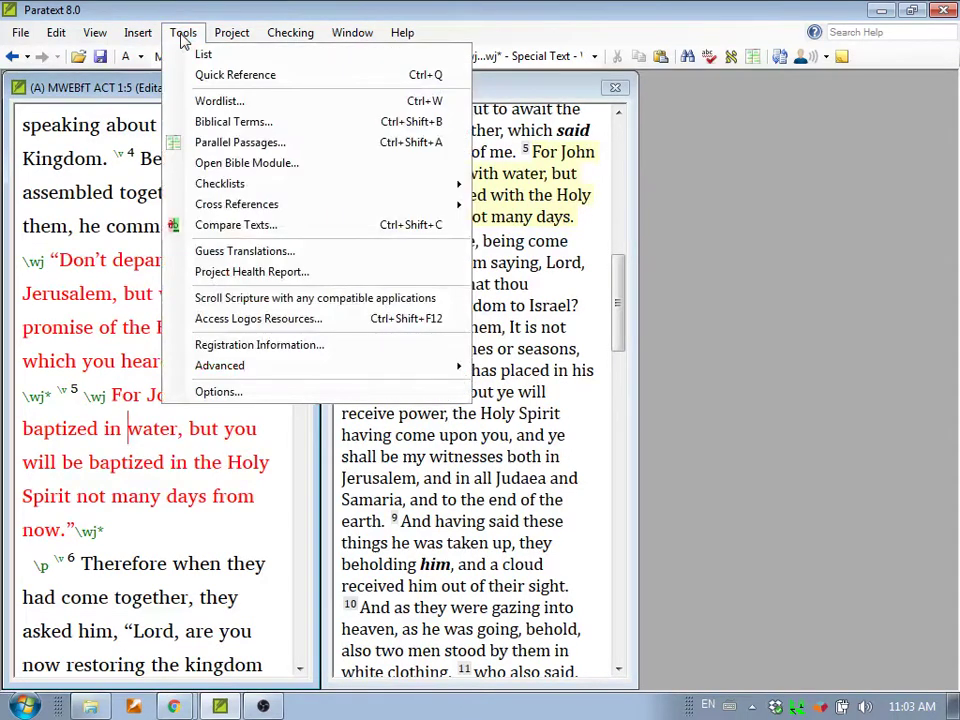
{"action": "left_click", "coordinate": [212, 393]}
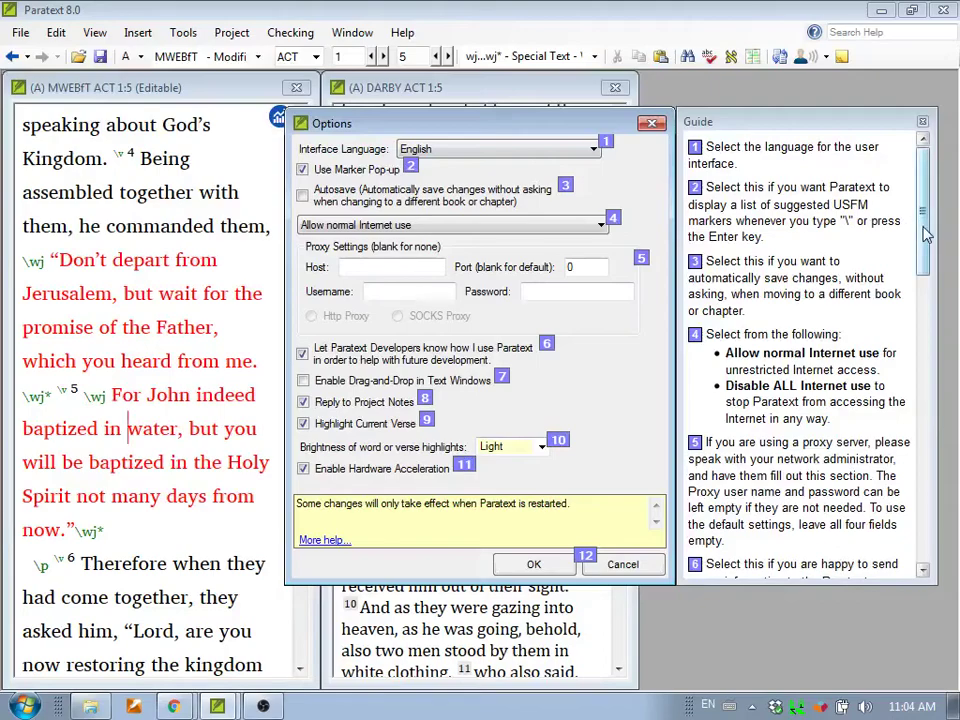
{"action": "left_click_drag", "start_coordinate": [925, 235], "coordinate": [921, 425]}
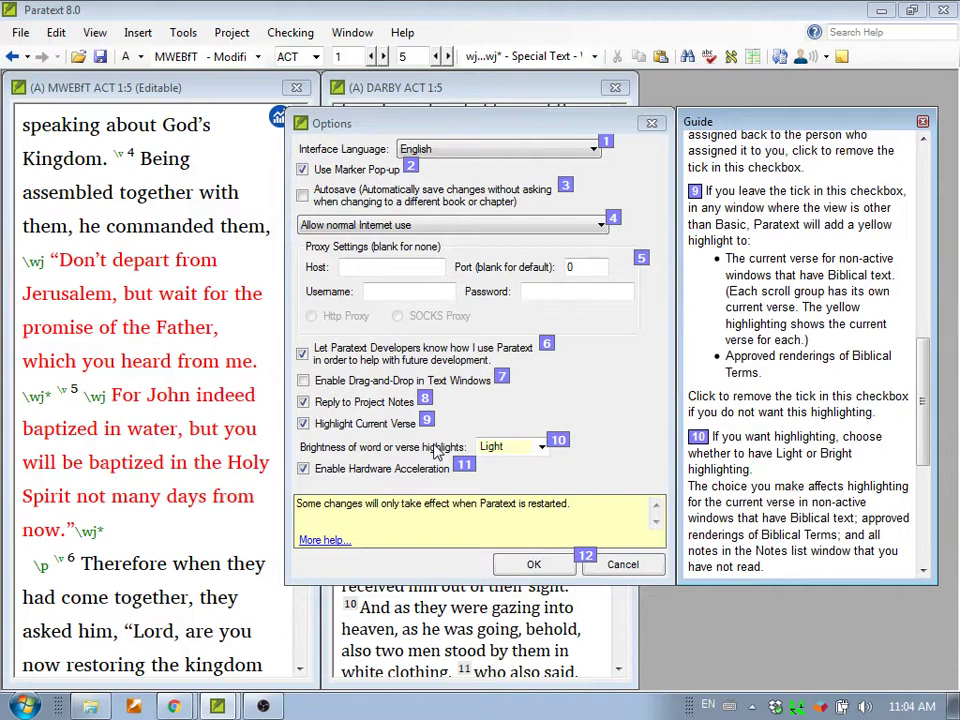
{"action": "left_click", "coordinate": [541, 451]}
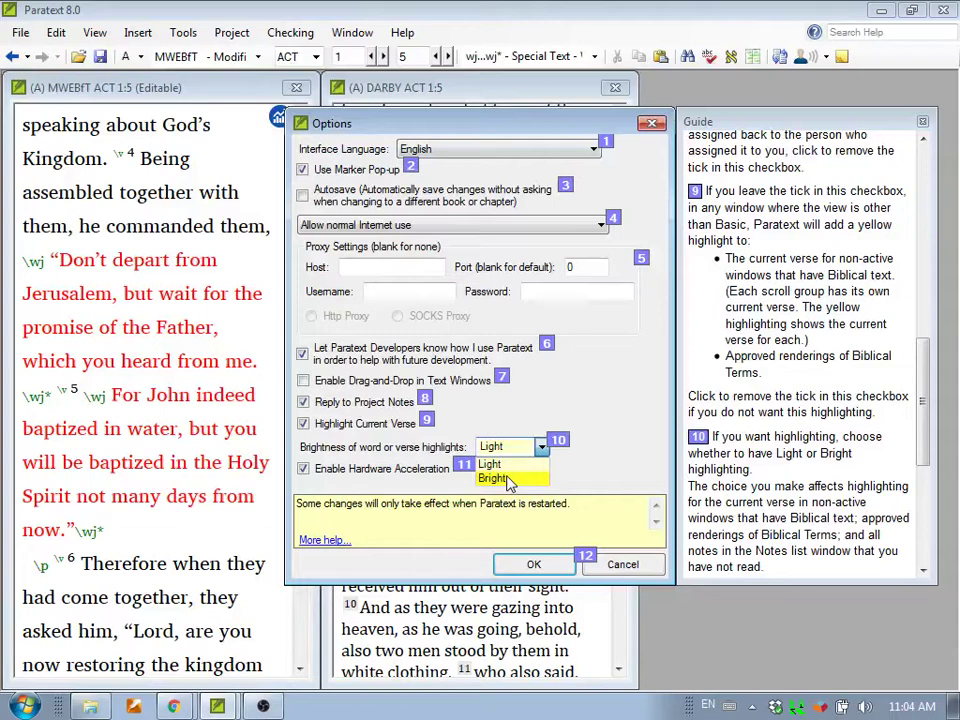
{"action": "left_click", "coordinate": [508, 479]}
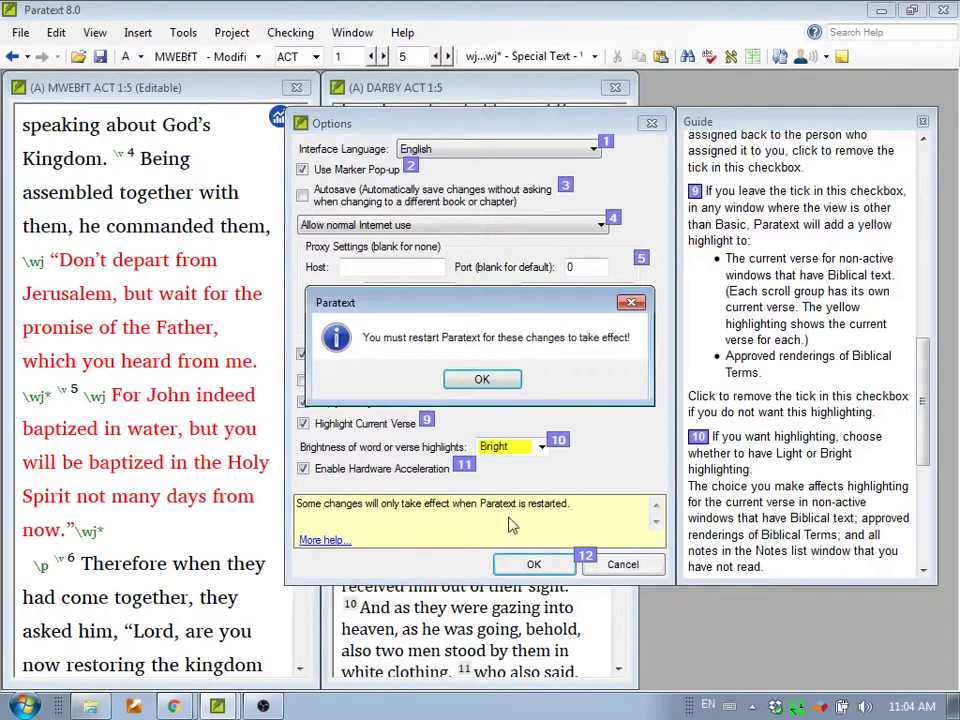
{"action": "left_click", "coordinate": [484, 382]}
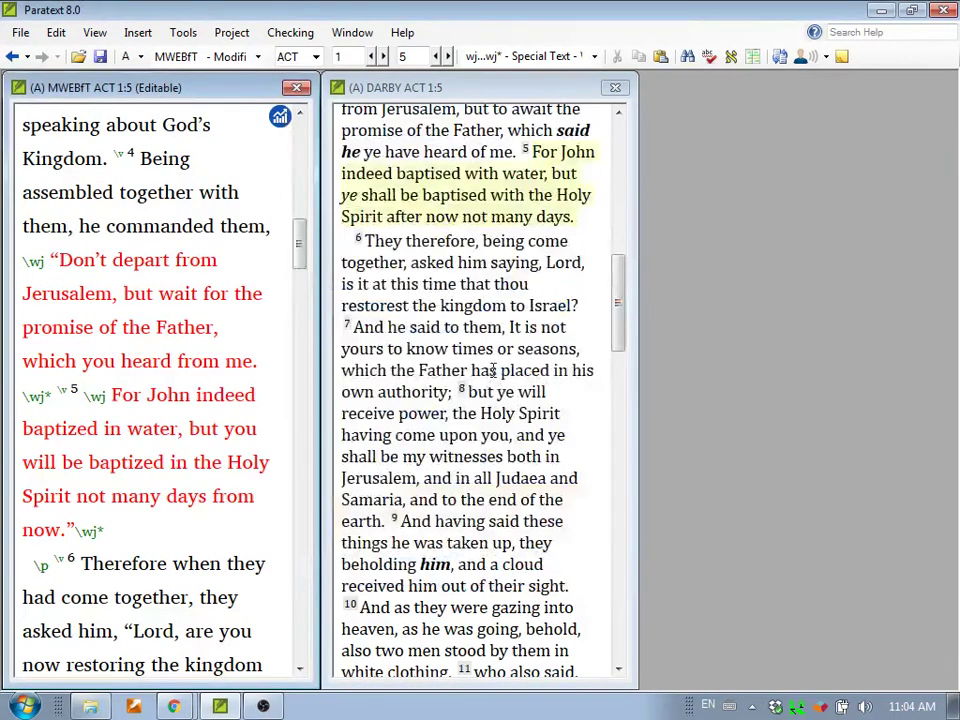
{"action": "left_click", "coordinate": [946, 16]}
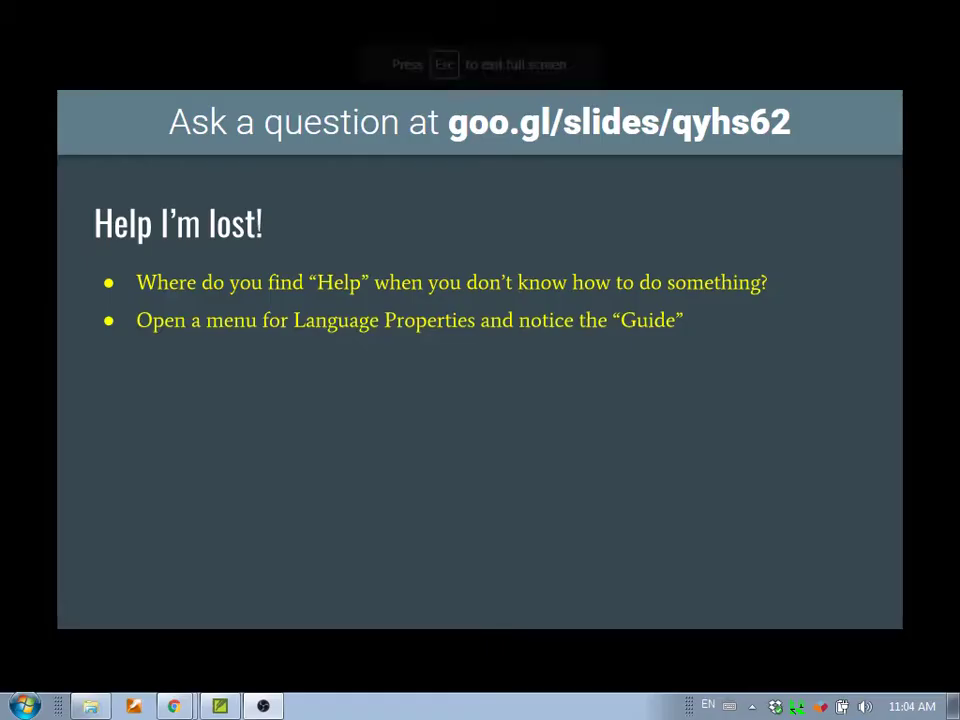
{"action": "left_click", "coordinate": [222, 707]}
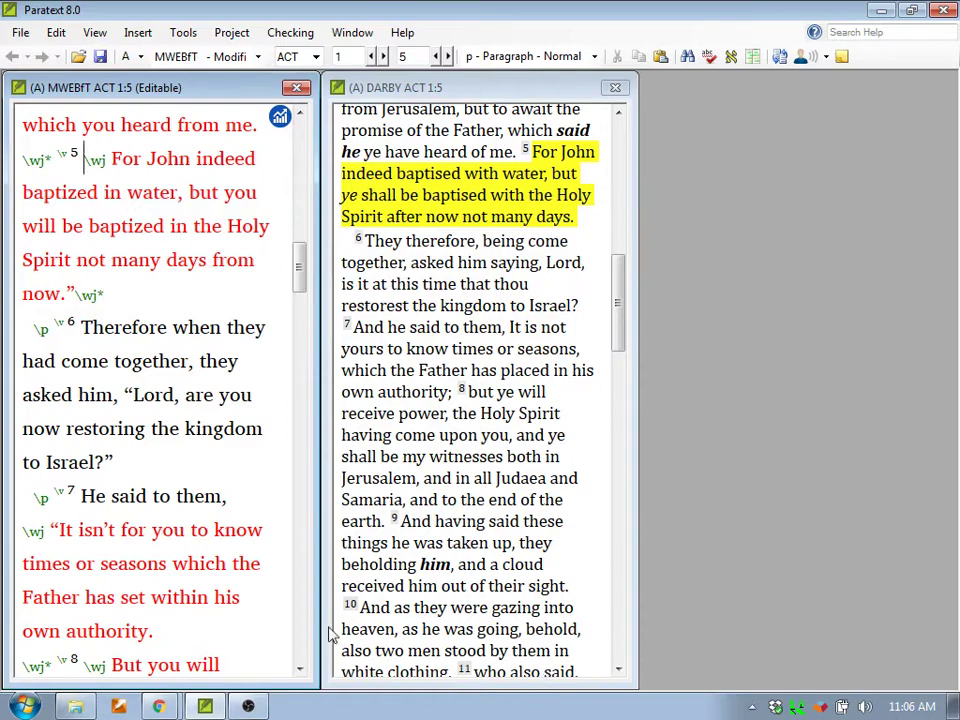
Go to the beginning of Acts in both texts and place the cursor in the \toc1 line of MWEBfT.
{"action": "left_click_drag", "start_coordinate": [299, 266], "coordinate": [300, 192]}
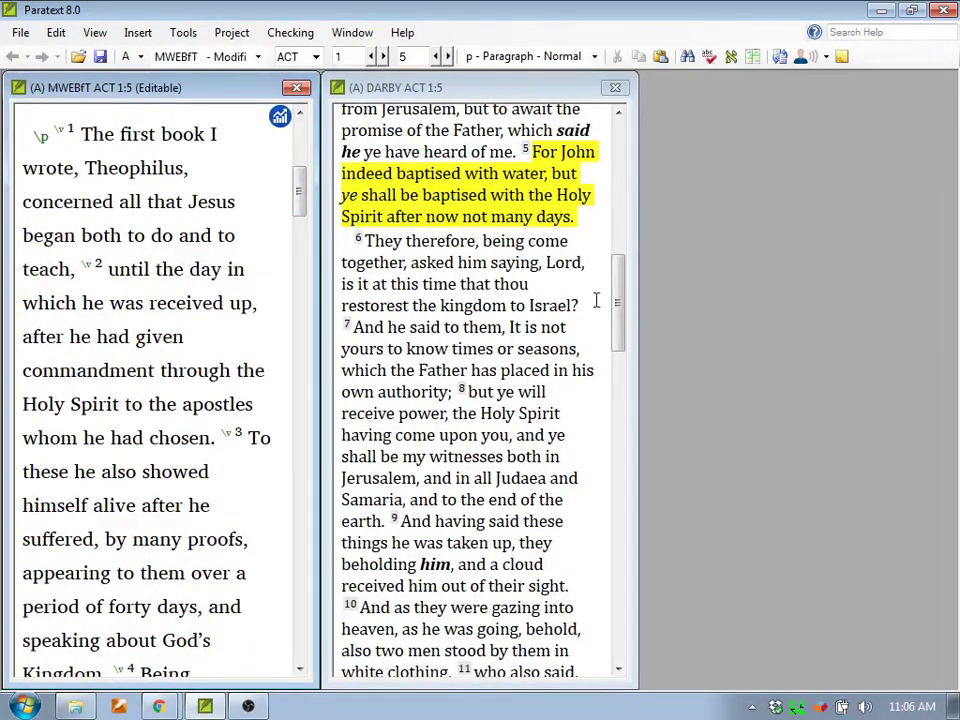
{"action": "scroll", "coordinate": [598, 300], "scroll_direction": "up", "scroll_amount": 5}
{"action": "scroll", "coordinate": [597, 291], "scroll_direction": "up", "scroll_amount": 5}
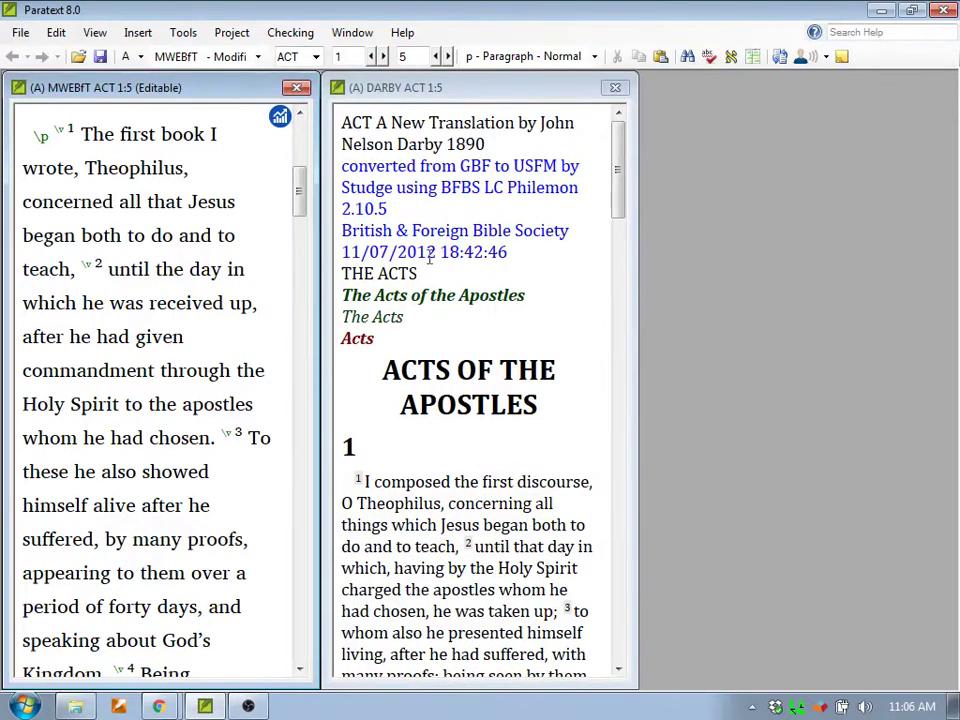
{"action": "left_click_drag", "start_coordinate": [298, 201], "coordinate": [294, 133]}
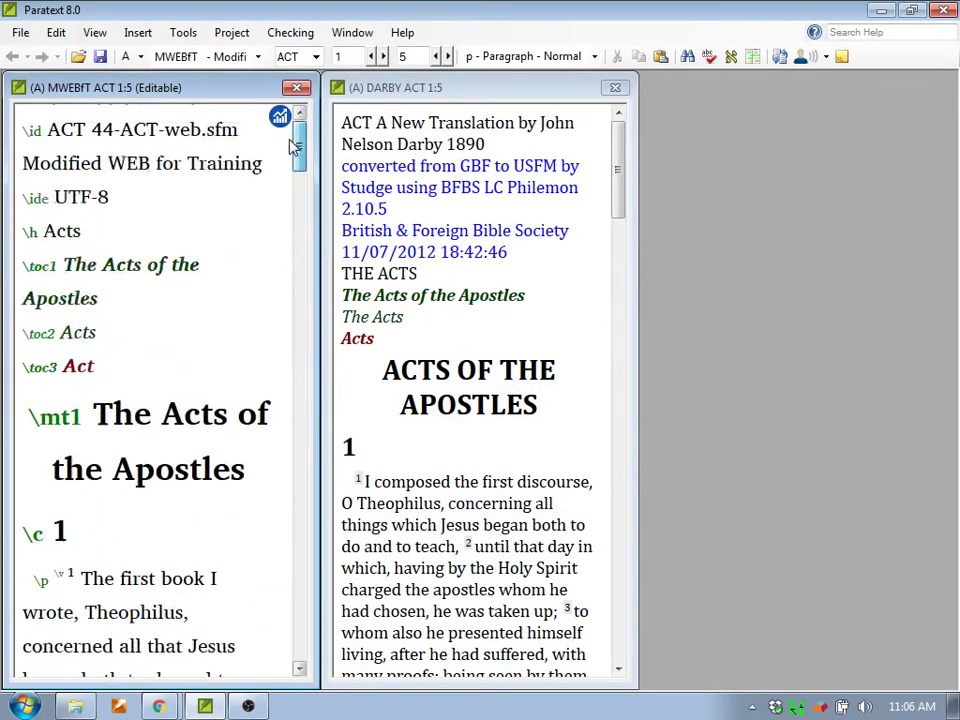
{"action": "left_click", "coordinate": [127, 250]}
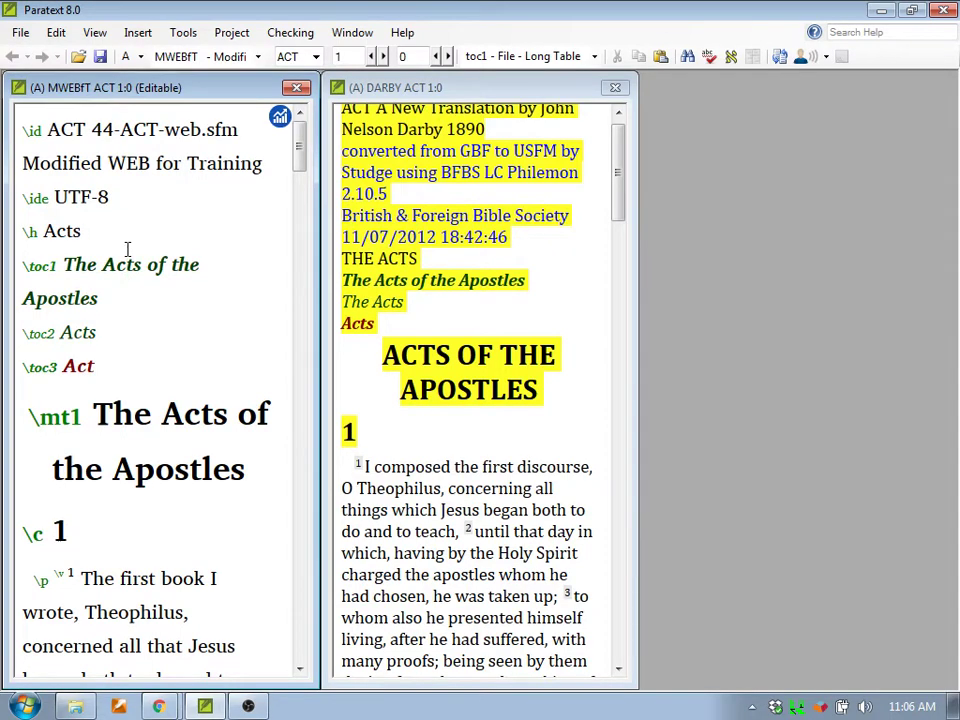
Open the BLPH_U, BLP_U, BTIL_U, BYZ and CEVR06 resources together and go to Acts 1:1 in the BYZ text.
{"action": "left_click", "coordinate": [18, 32]}
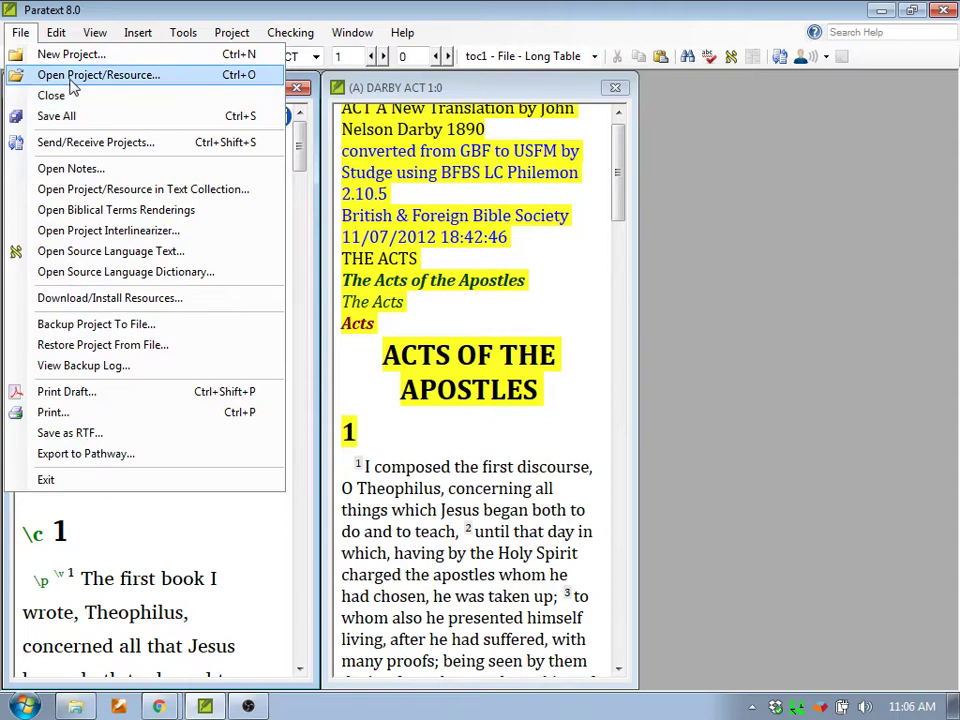
{"action": "left_click", "coordinate": [85, 75]}
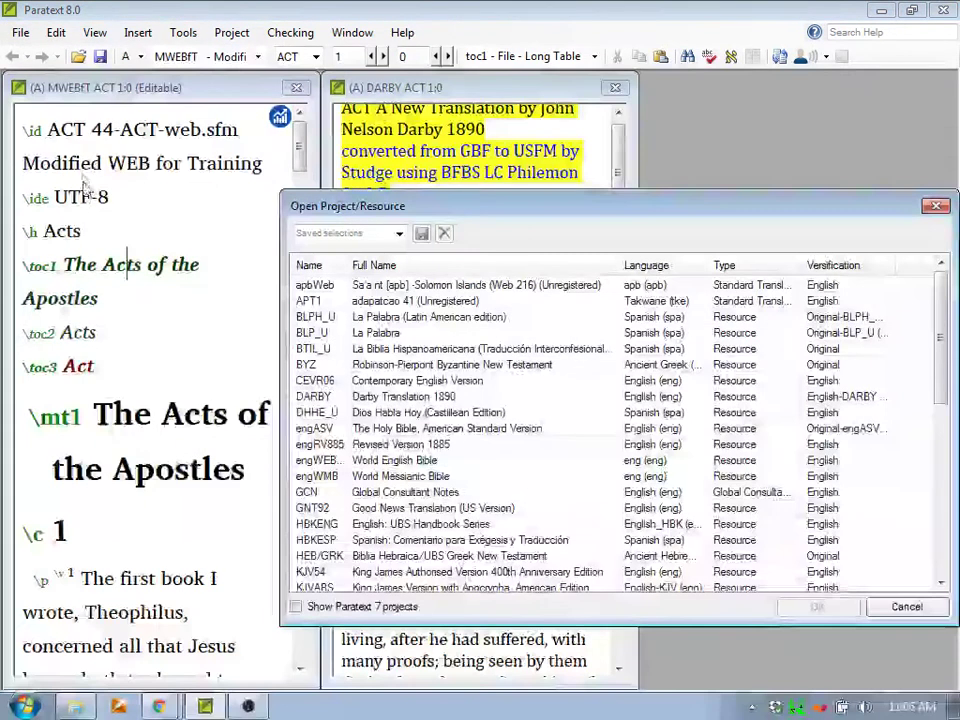
{"action": "left_click", "coordinate": [316, 317]}
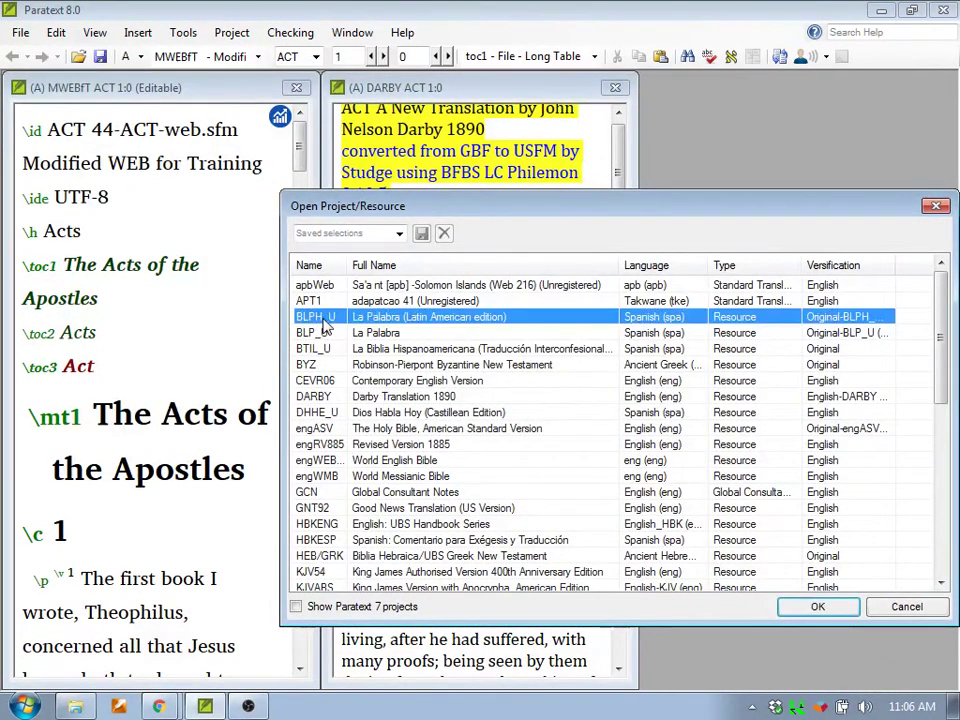
{"action": "left_click", "coordinate": [320, 381], "text": "shift"}
{"action": "left_click", "coordinate": [818, 608]}
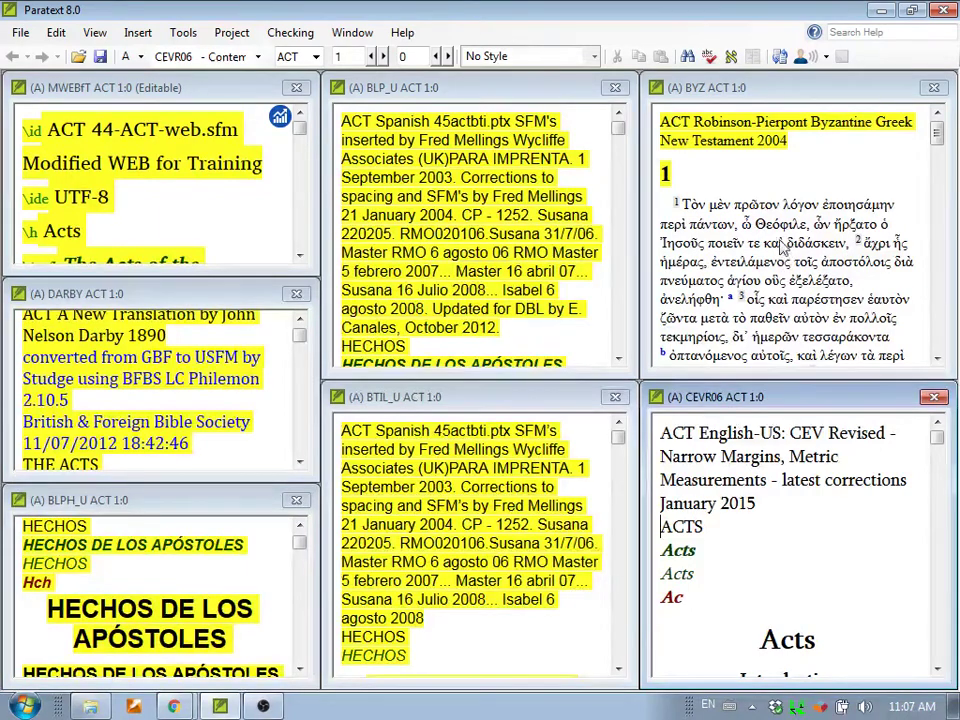
{"action": "left_click", "coordinate": [781, 240]}
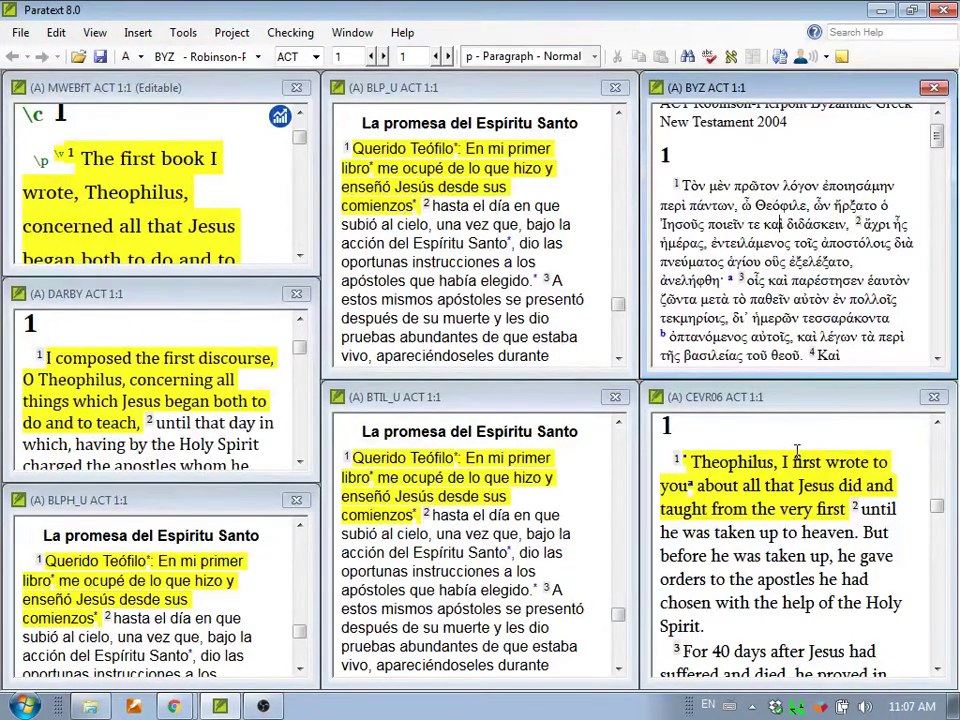
{"action": "right_click", "coordinate": [797, 450]}
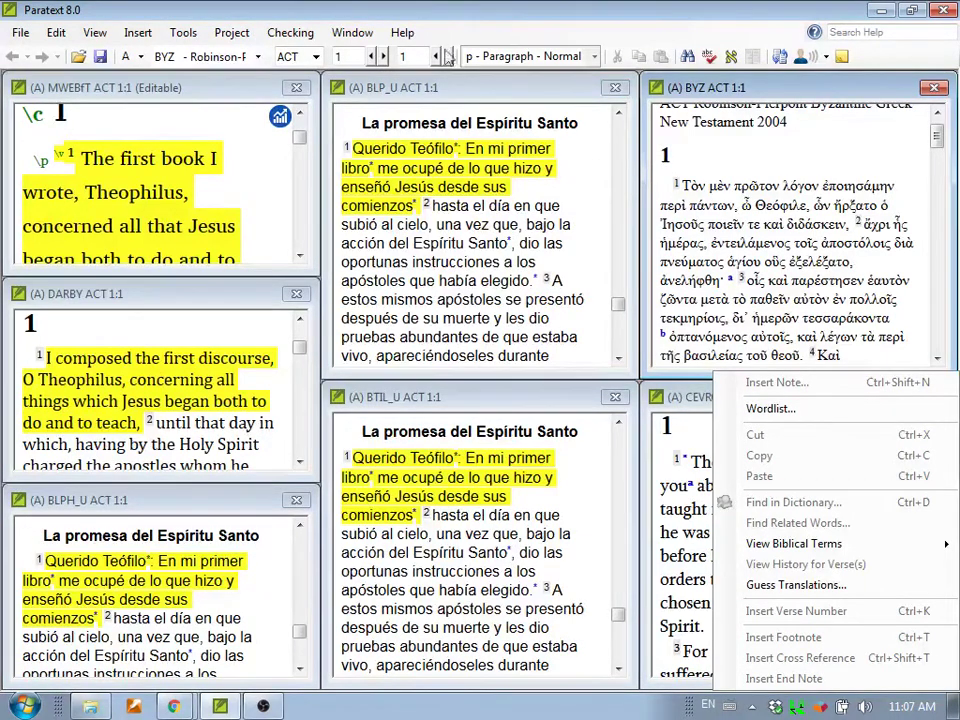
Load the saved BLANK text combination, and open DARBY and MWEBfT together in the empty workspace.
{"action": "left_click", "coordinate": [352, 33]}
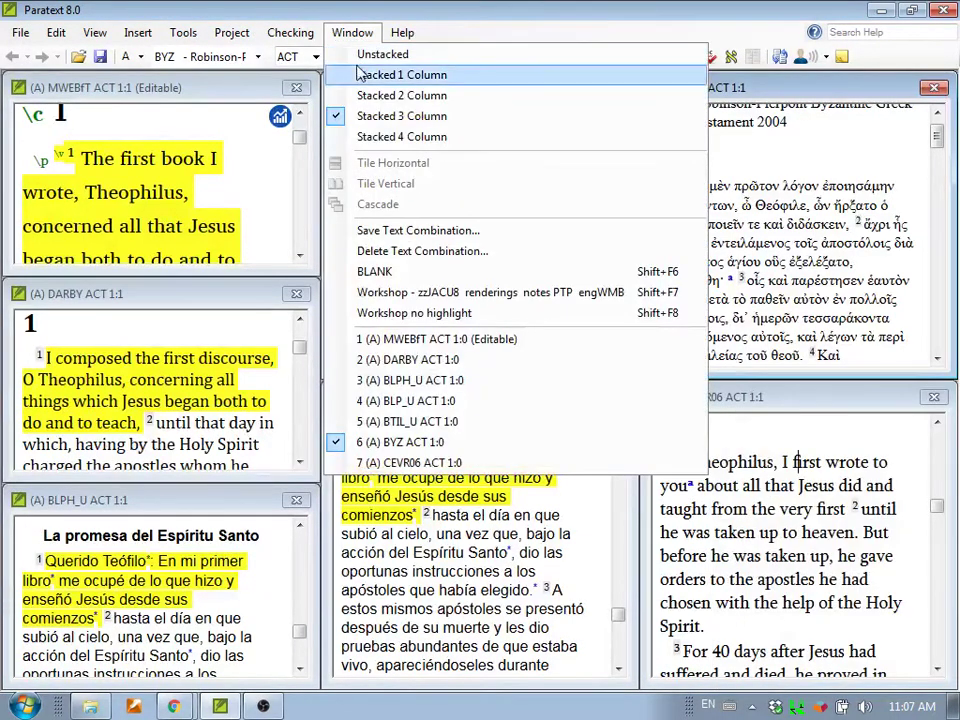
{"action": "left_click", "coordinate": [374, 271]}
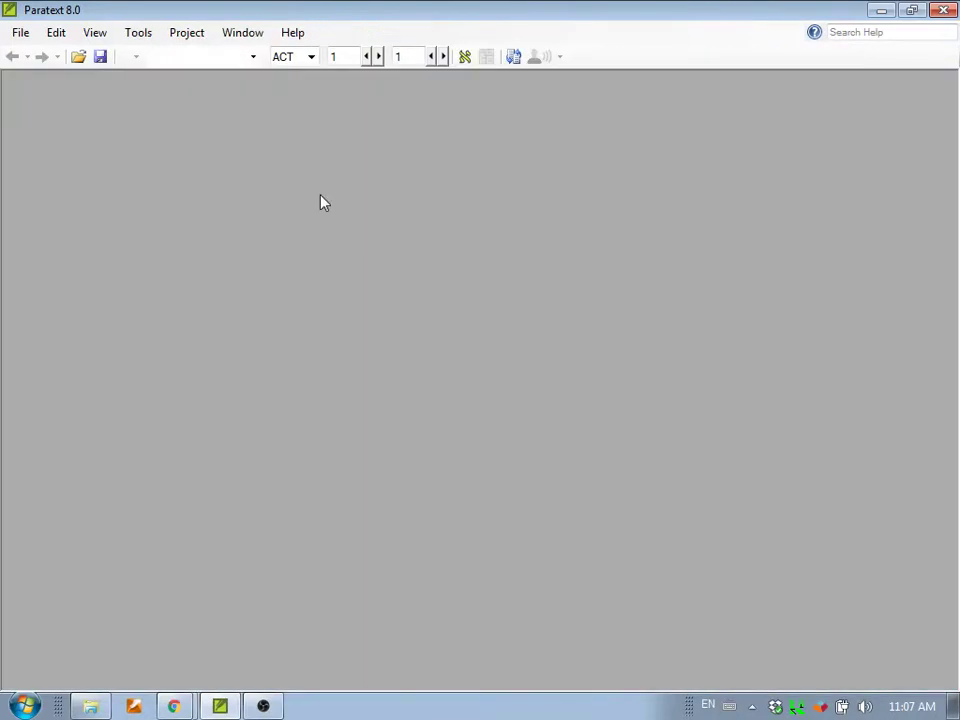
{"action": "left_click", "coordinate": [18, 33]}
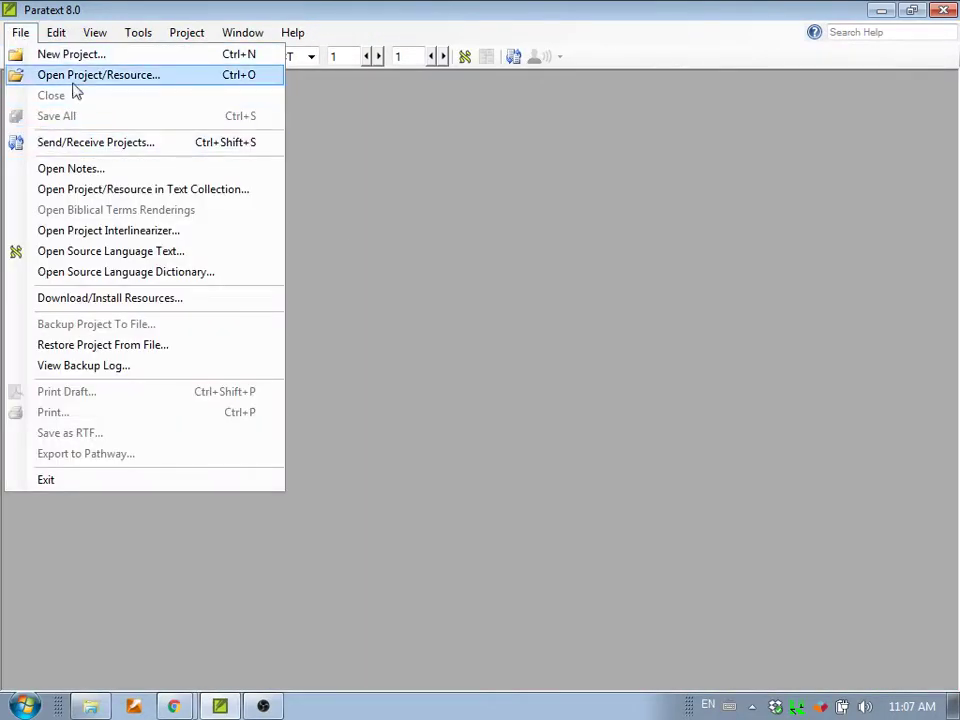
{"action": "left_click", "coordinate": [60, 74]}
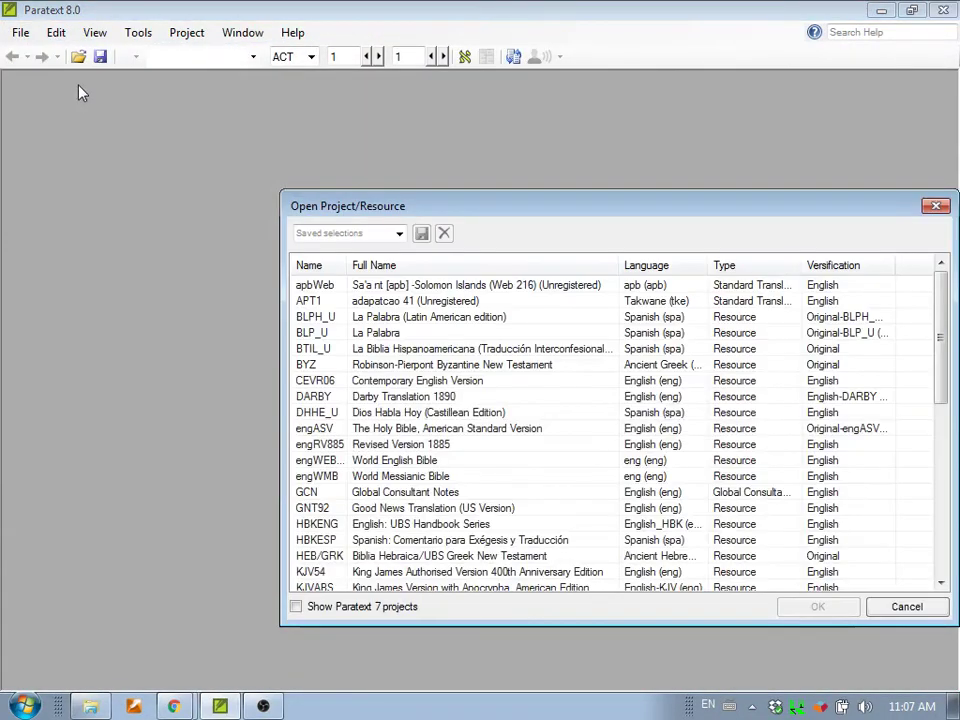
{"action": "left_click", "coordinate": [318, 398]}
{"action": "scroll", "coordinate": [318, 400], "scroll_direction": "down", "scroll_amount": 2}
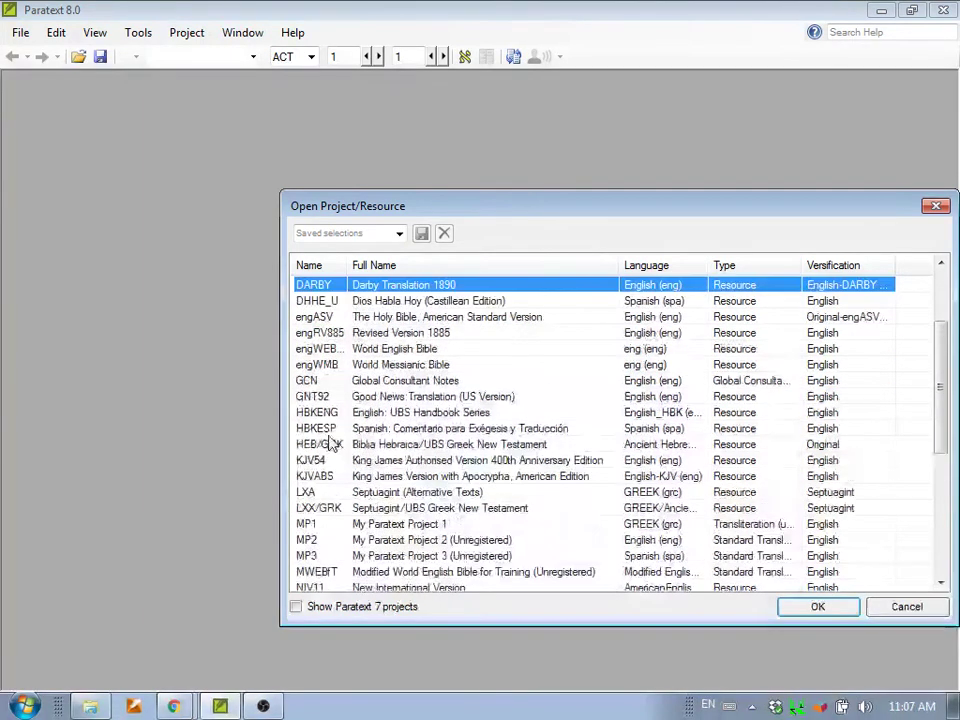
{"action": "left_click", "coordinate": [318, 572]}
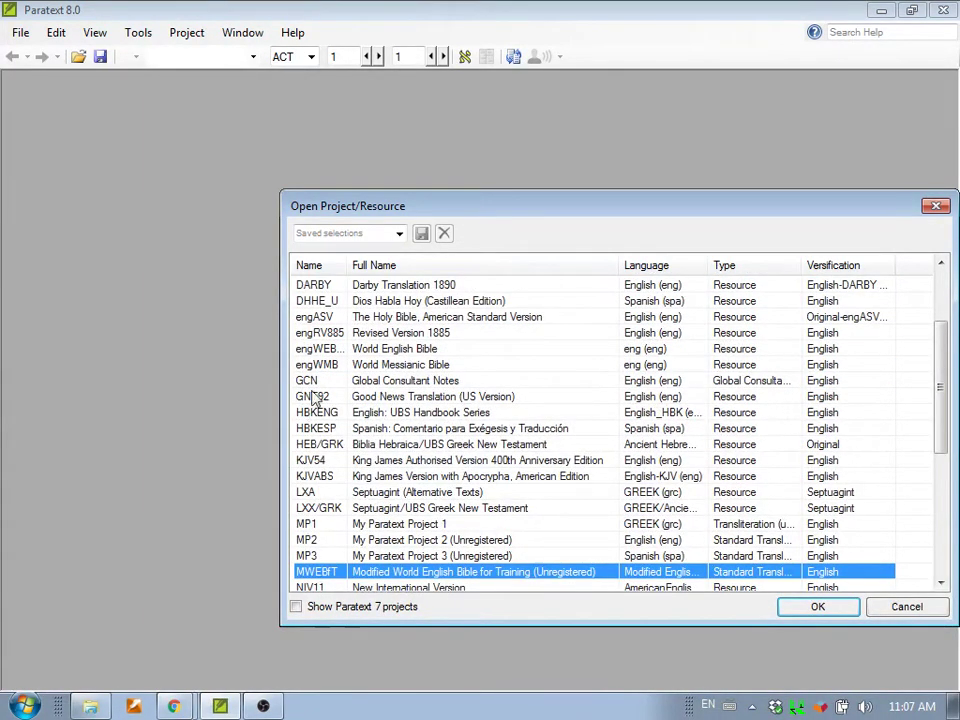
{"action": "left_click", "coordinate": [318, 288], "text": "ctrl"}
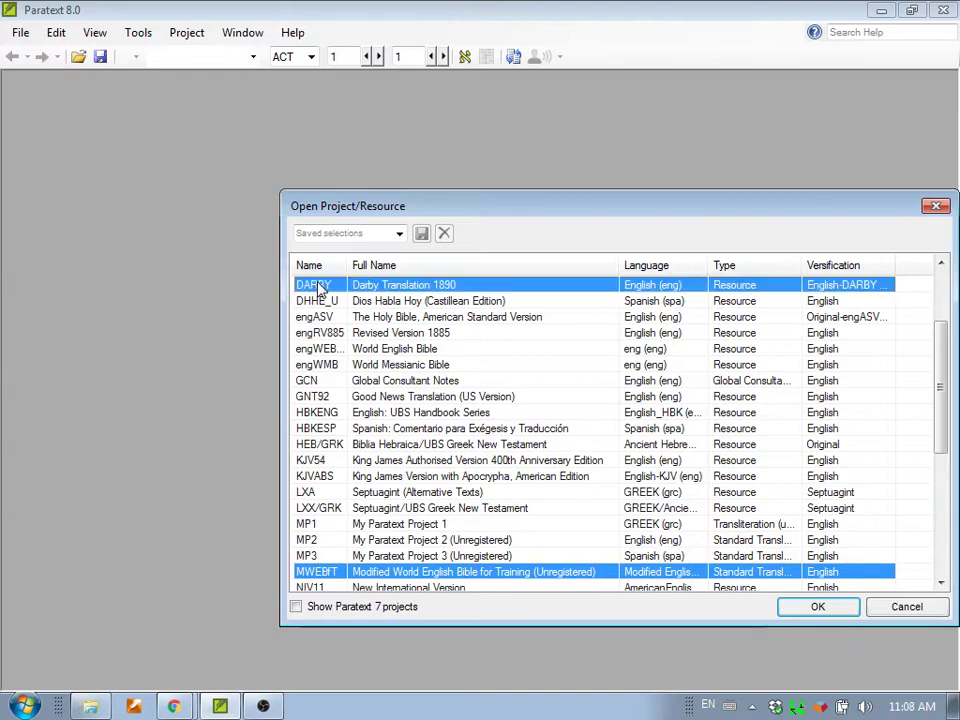
{"action": "left_click", "coordinate": [816, 606]}
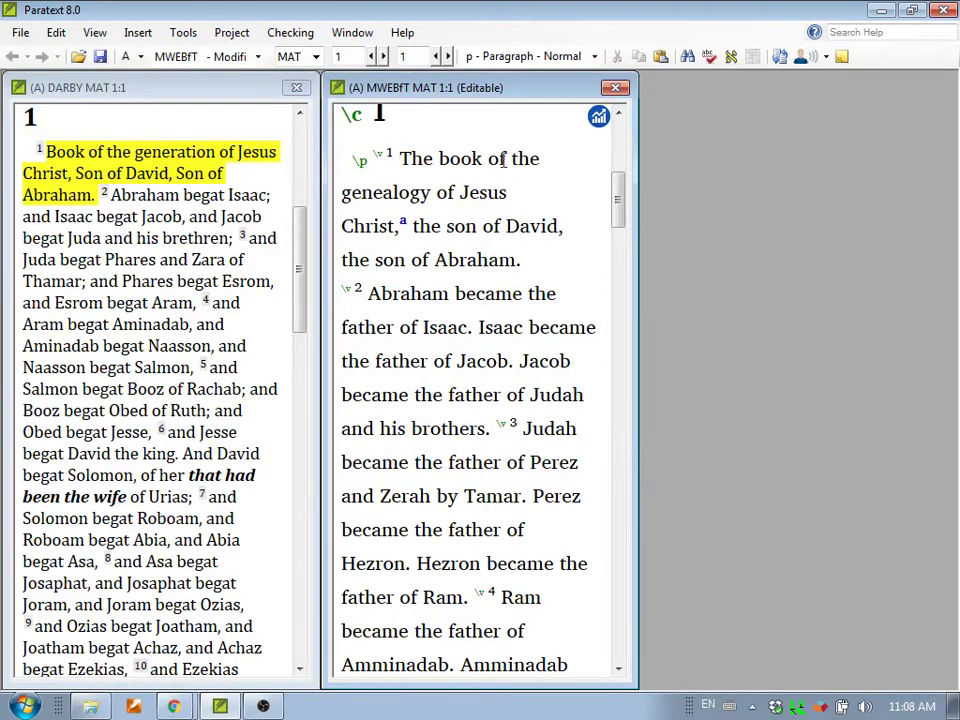
Go to the book of John and turn on highlighting of Biblical Term renderings in the MWEBfT text.
{"action": "left_click", "coordinate": [316, 57]}
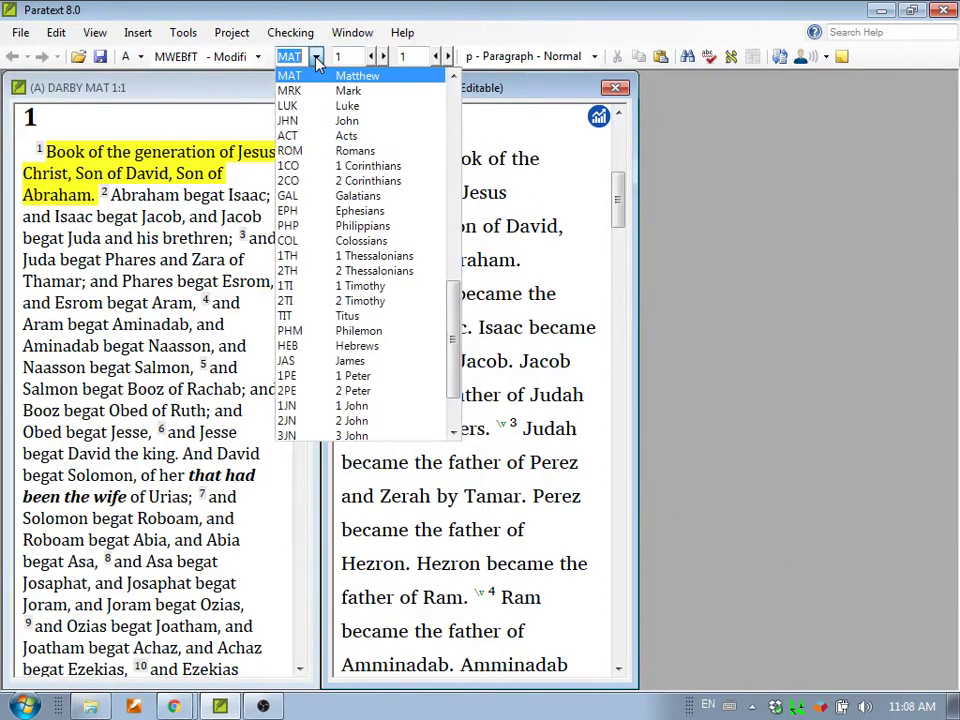
{"action": "left_click", "coordinate": [310, 122]}
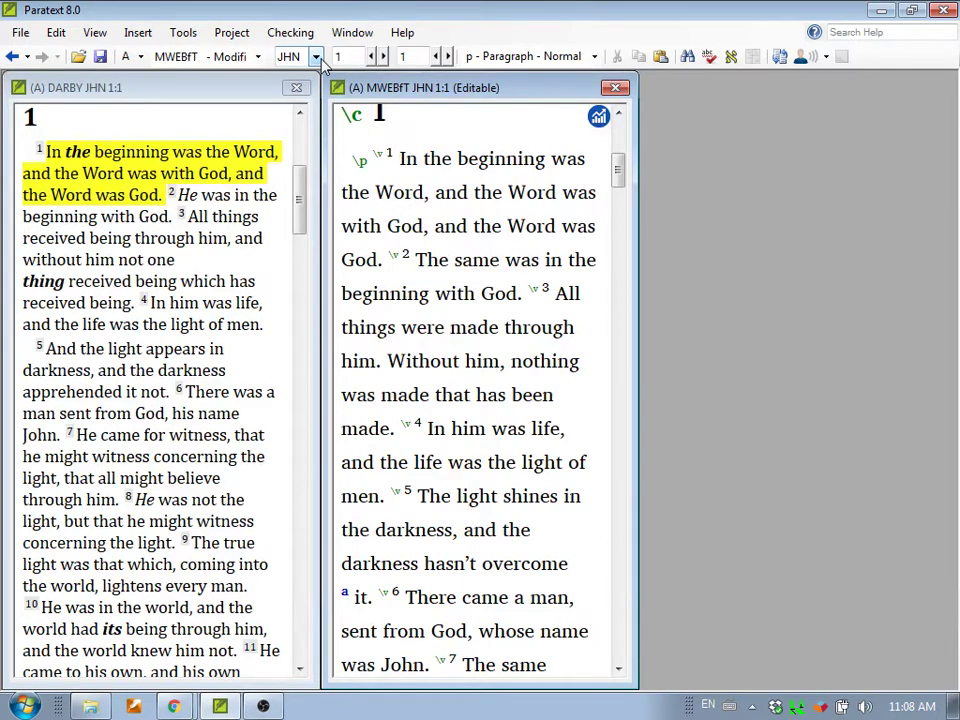
{"action": "left_click", "coordinate": [96, 33]}
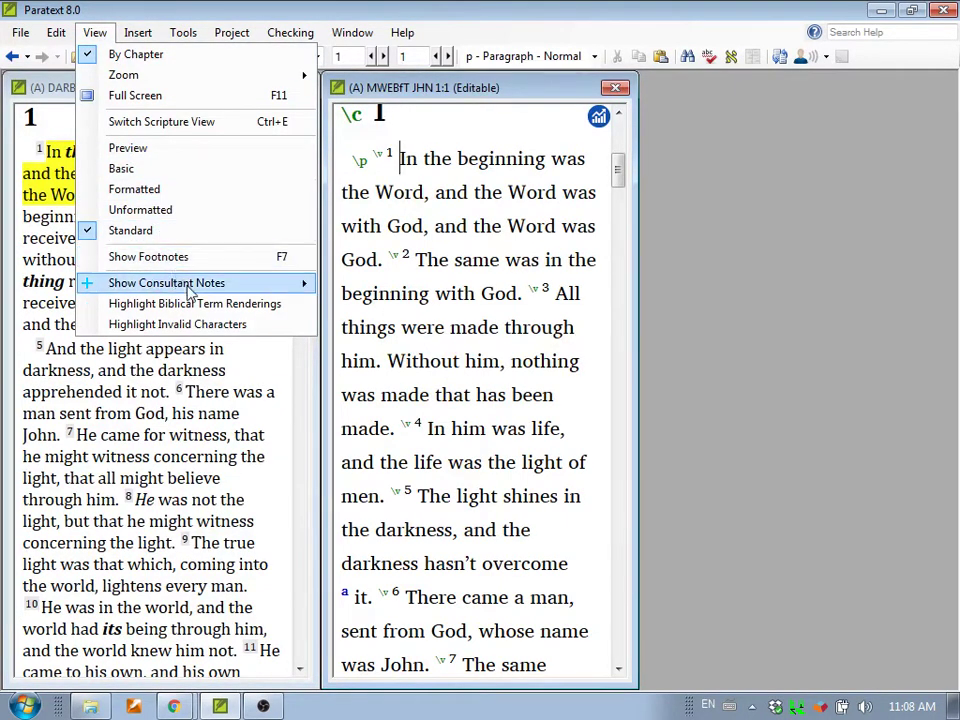
{"action": "left_click", "coordinate": [198, 305]}
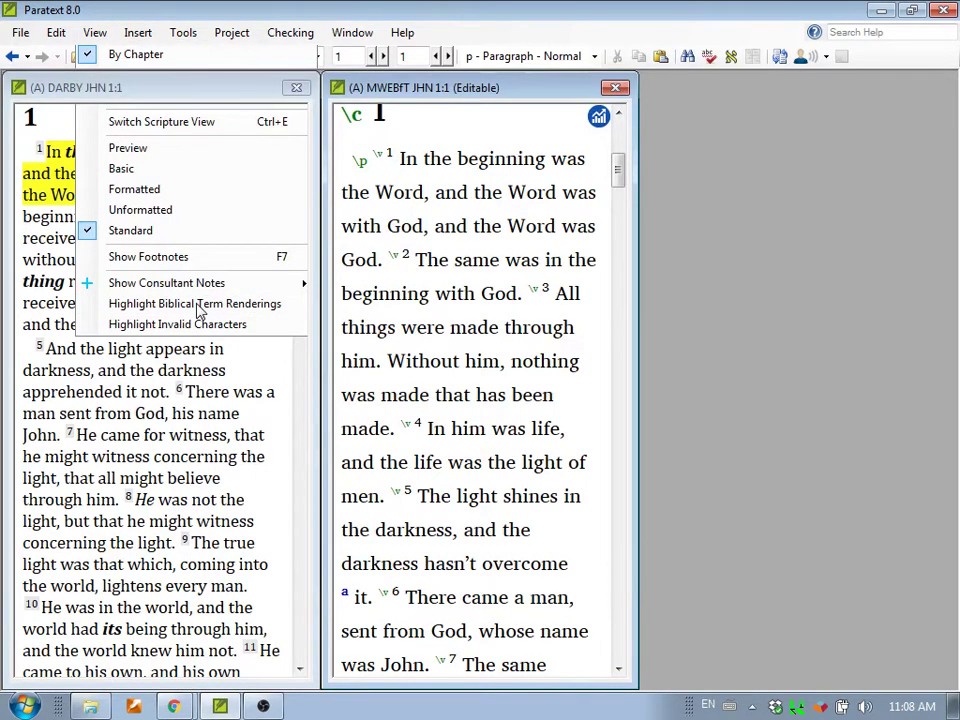
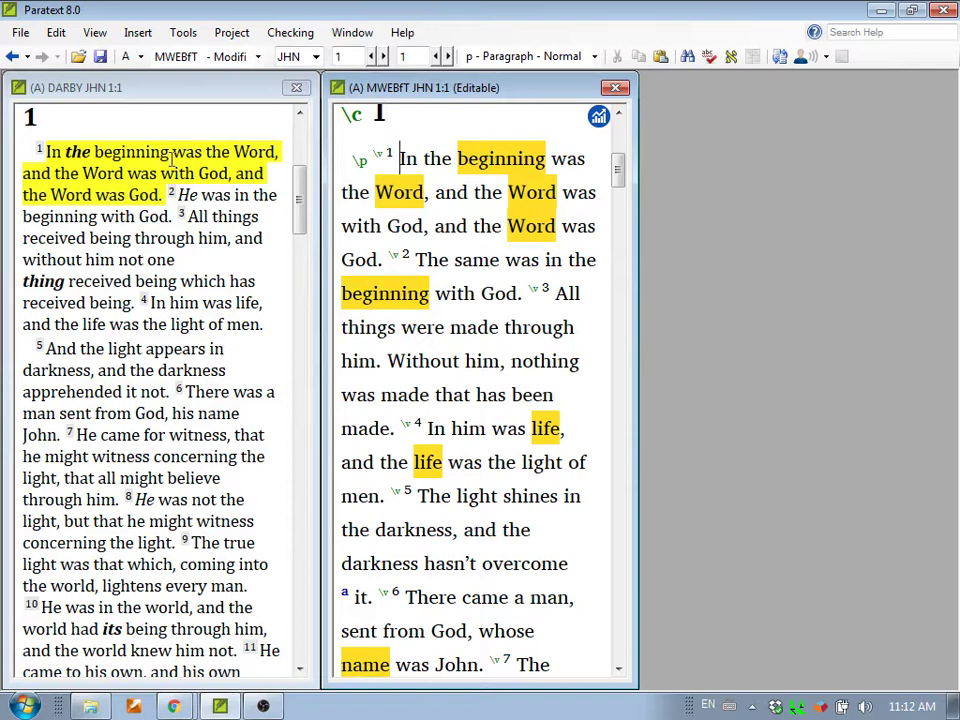
Turn off the Biblical Term rendering highlights in MWEBfT and highlight invalid characters instead.
{"action": "left_click", "coordinate": [95, 32]}
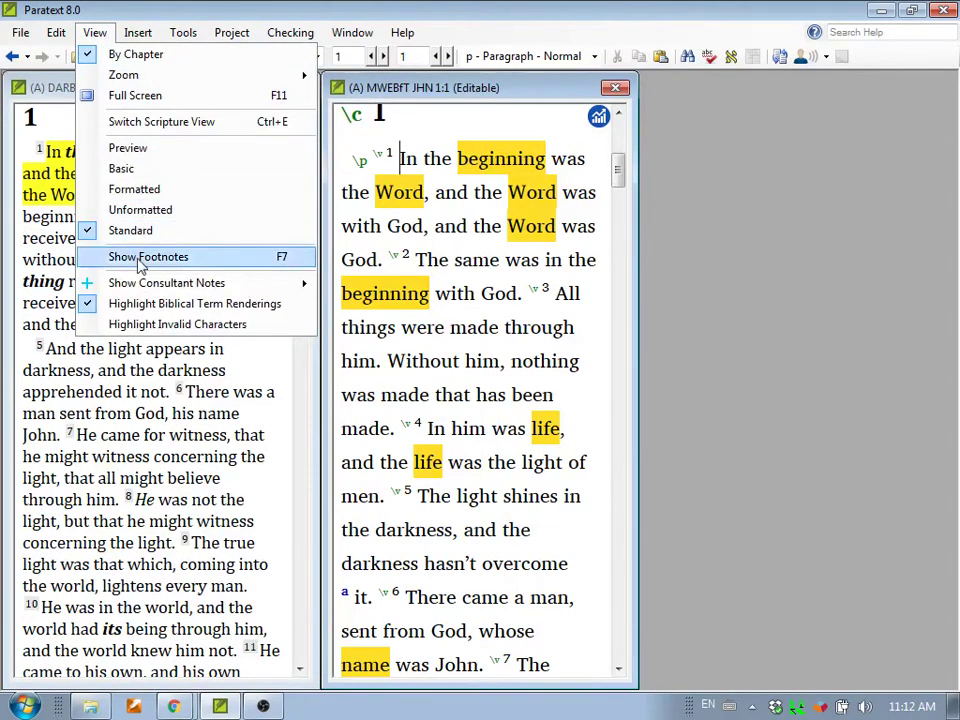
{"action": "left_click", "coordinate": [146, 303]}
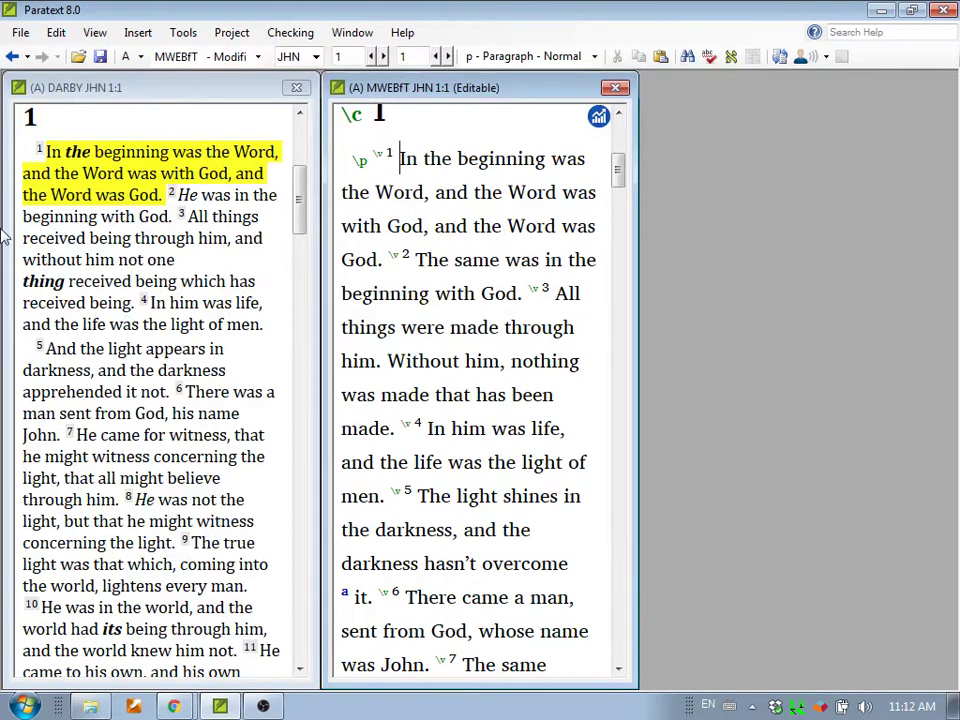
{"action": "left_click", "coordinate": [94, 34]}
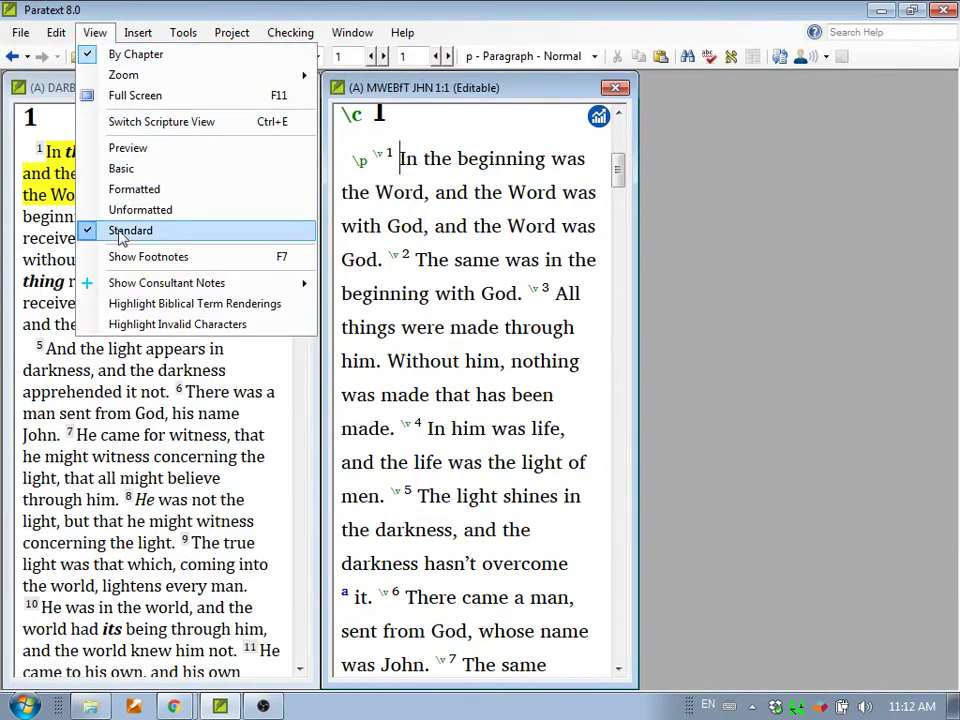
{"action": "left_click", "coordinate": [142, 325]}
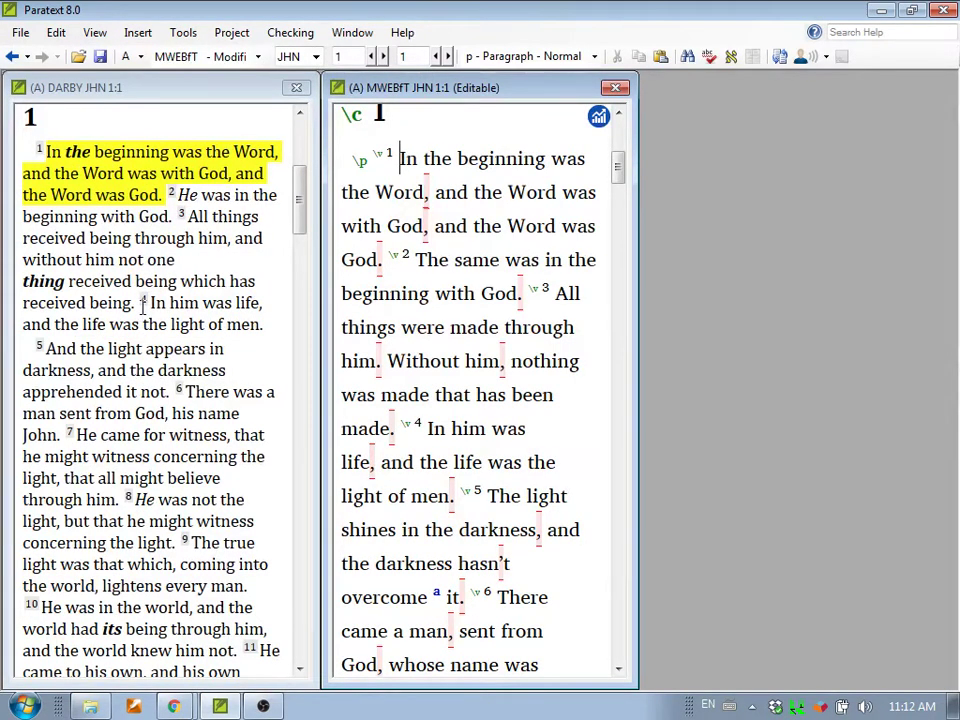
{"action": "left_click", "coordinate": [95, 33]}
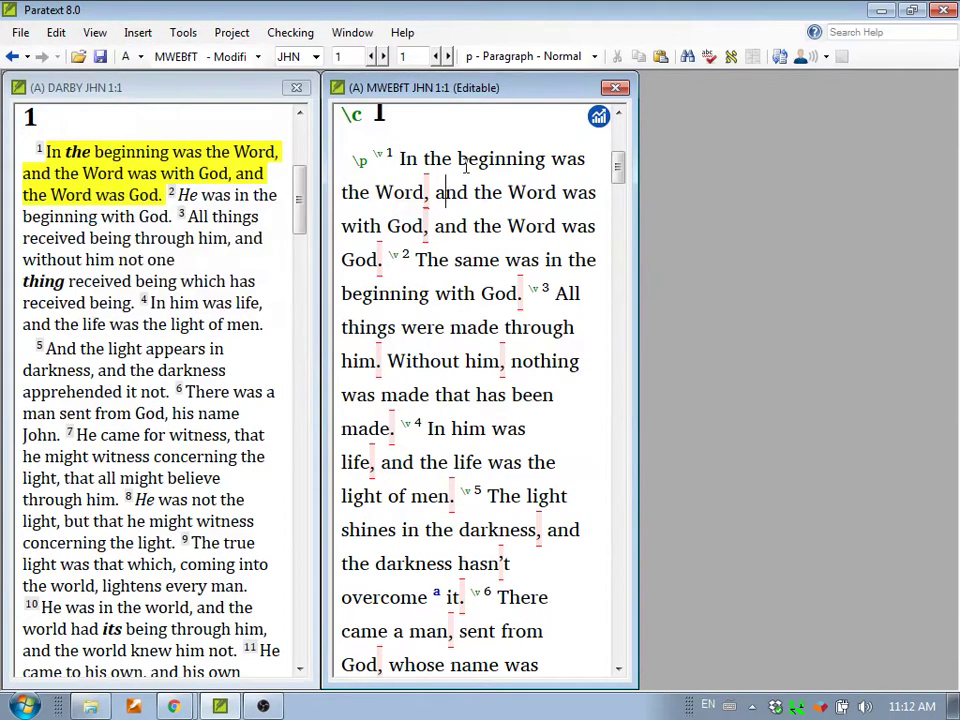
{"action": "left_click", "coordinate": [334, 147]}
{"action": "key", "text": "Down"}
{"action": "key", "text": "ctrl+Right"}
{"action": "key", "text": "ctrl+Right"}
Filter the MWEBfT characters inventory for the comma, mark it as valid and save the inventory.
{"action": "left_click", "coordinate": [291, 34]}
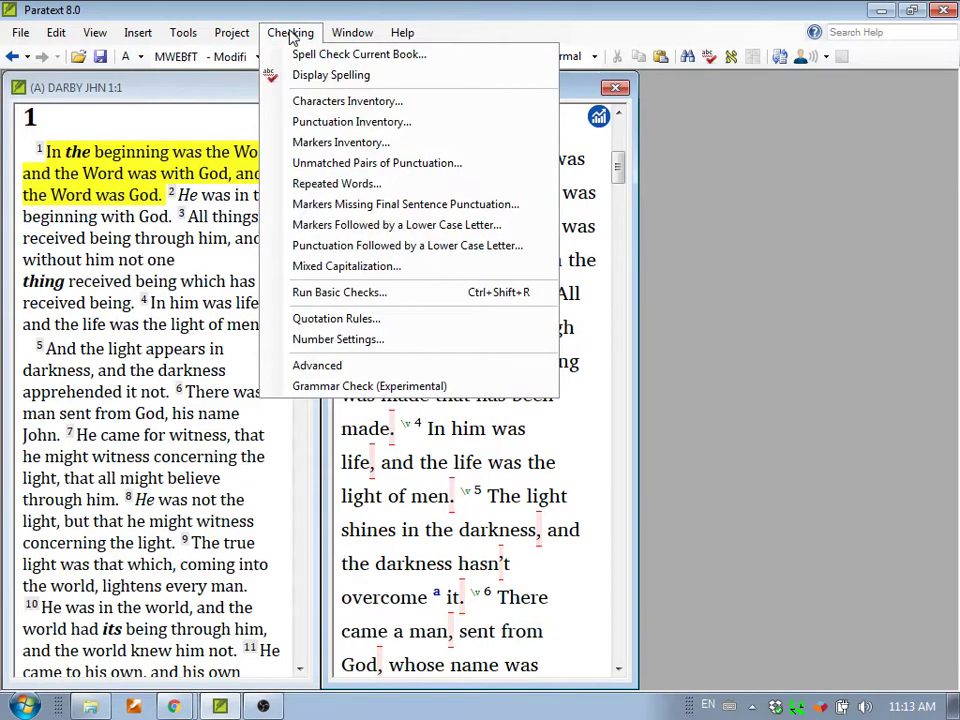
{"action": "left_click", "coordinate": [313, 102]}
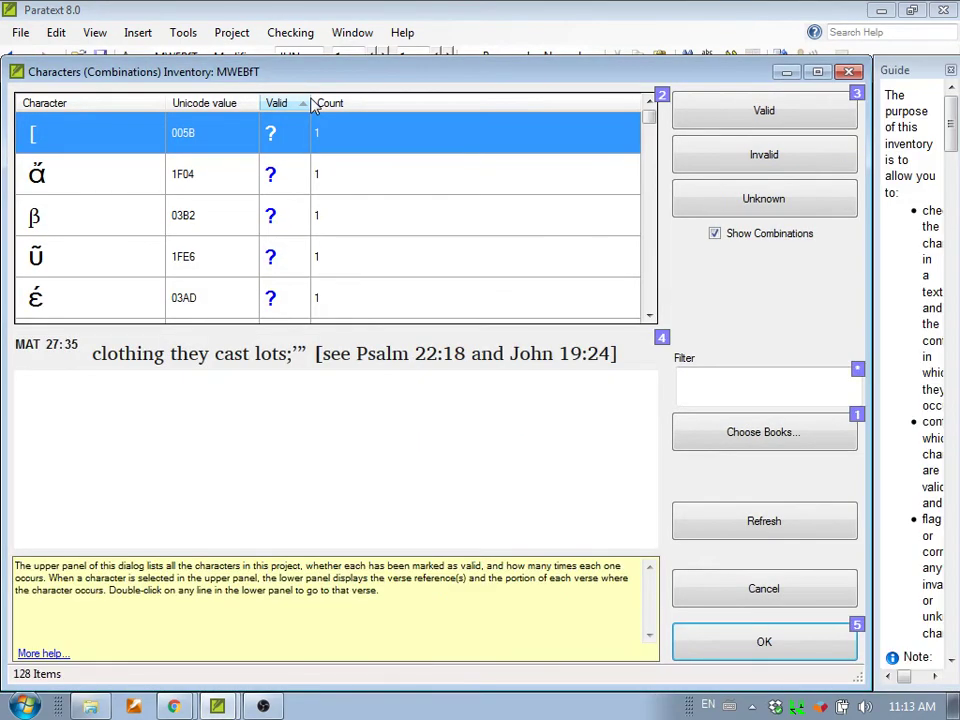
{"action": "mouse_move", "coordinate": [648, 118]}
{"action": "left_mouse_down"}
{"action": "mouse_move", "coordinate": [648, 135]}
{"action": "mouse_move", "coordinate": [649, 124]}
{"action": "left_mouse_up"}
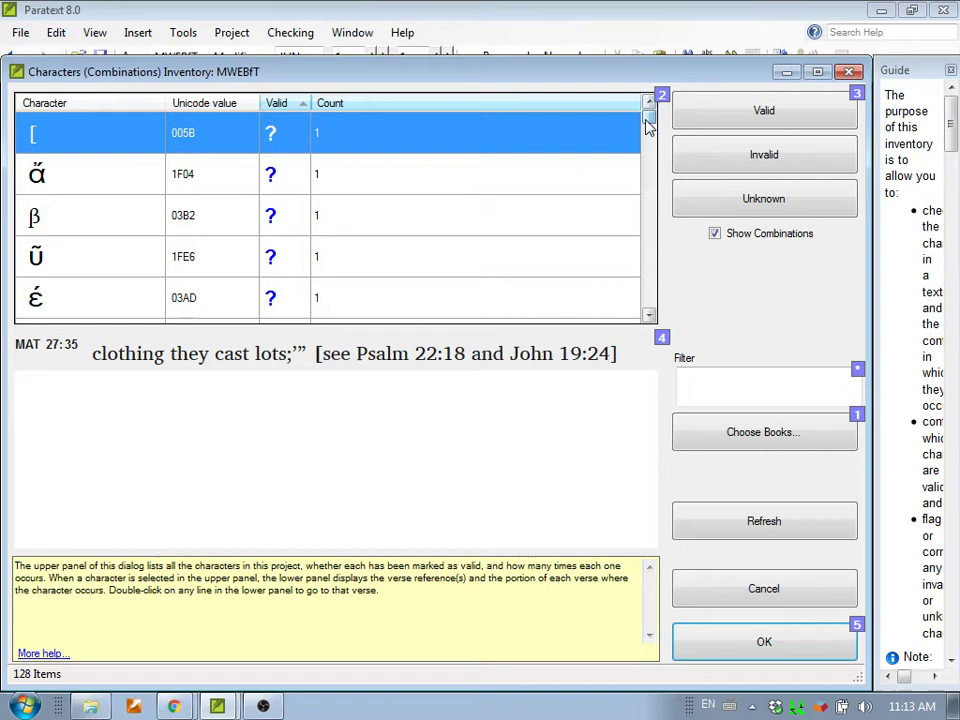
{"action": "left_click", "coordinate": [730, 378]}
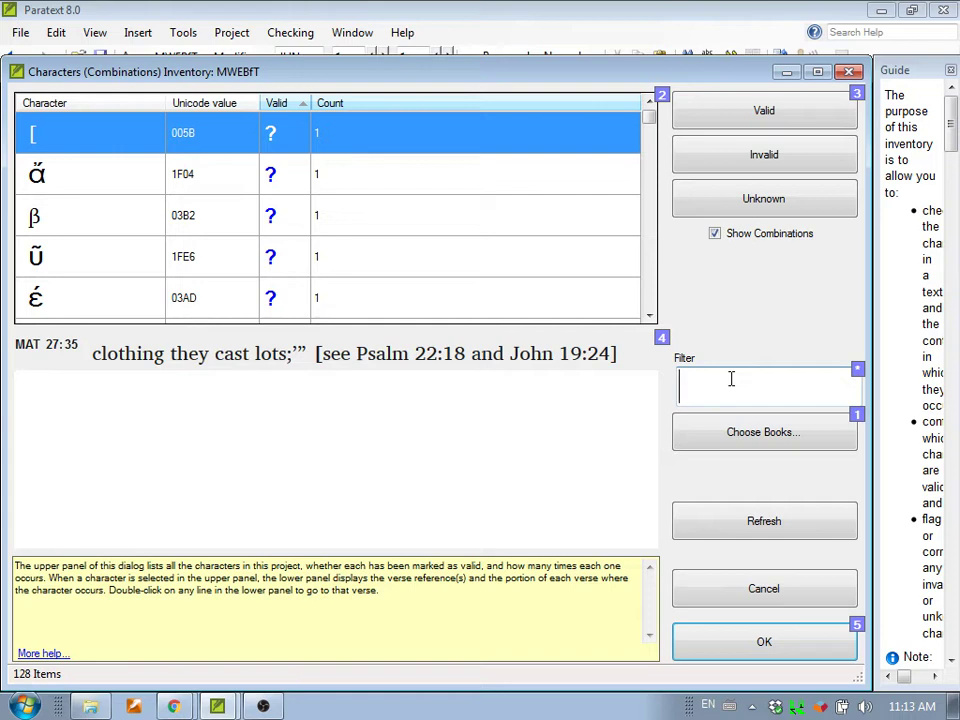
{"action": "type", "text": ","}
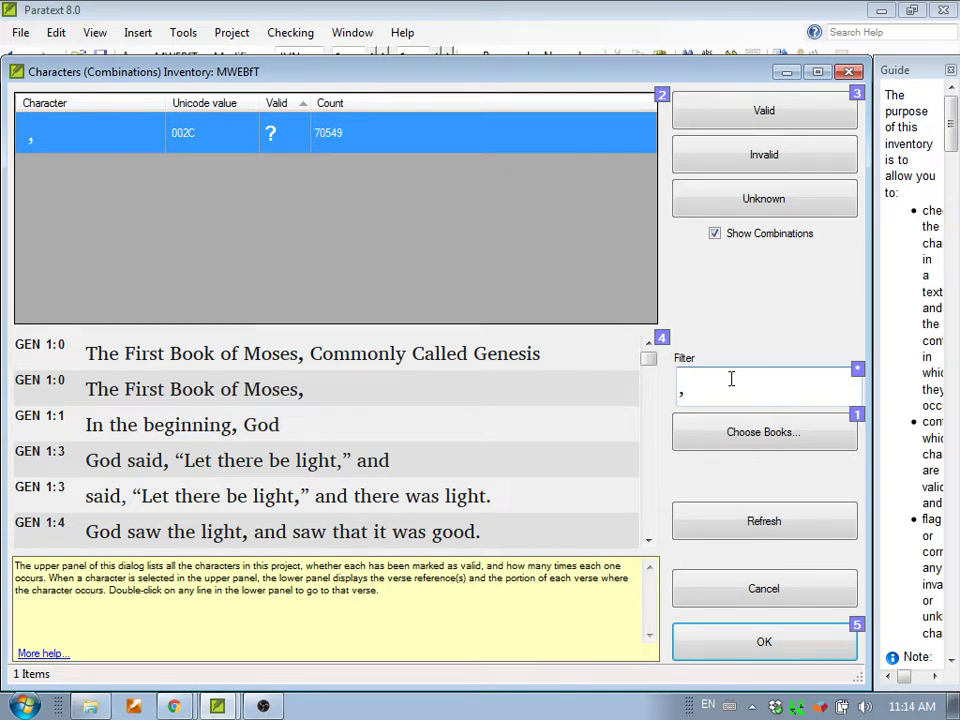
{"action": "left_click", "coordinate": [757, 112]}
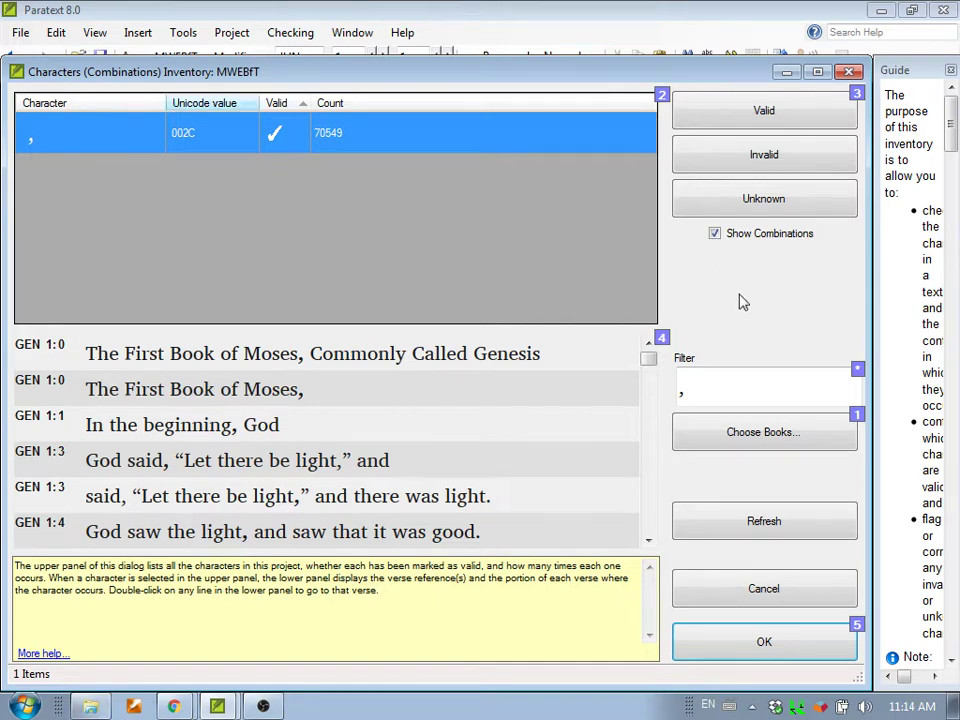
{"action": "left_click", "coordinate": [748, 648]}
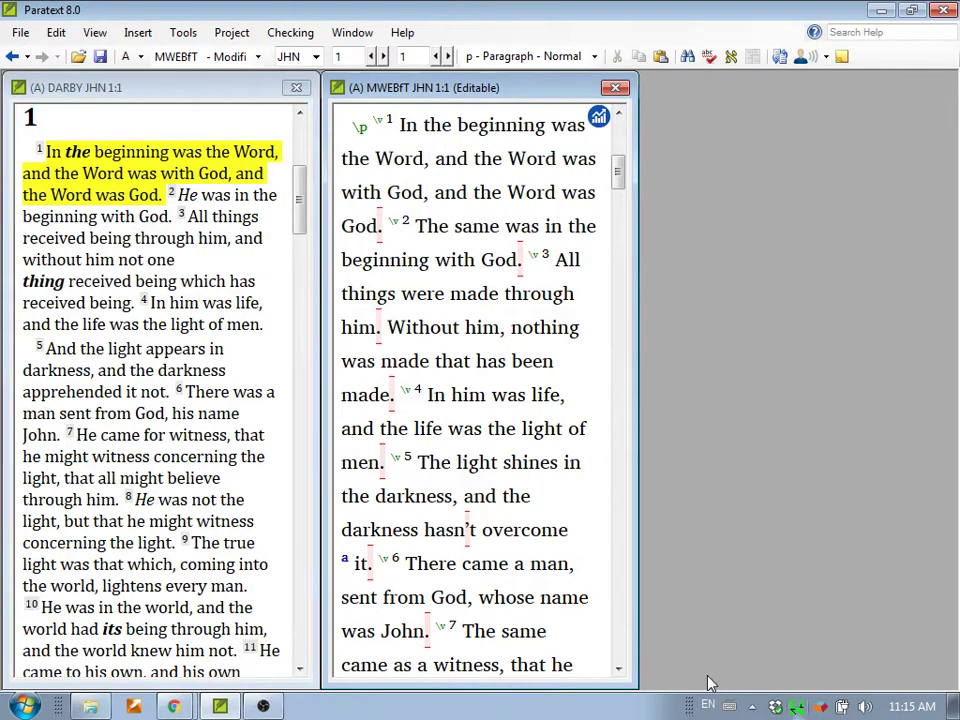
Open the character inventory from the flagged full stop after "God" in John 1:1 and mark that character as valid.
{"action": "right_click", "coordinate": [381, 226]}
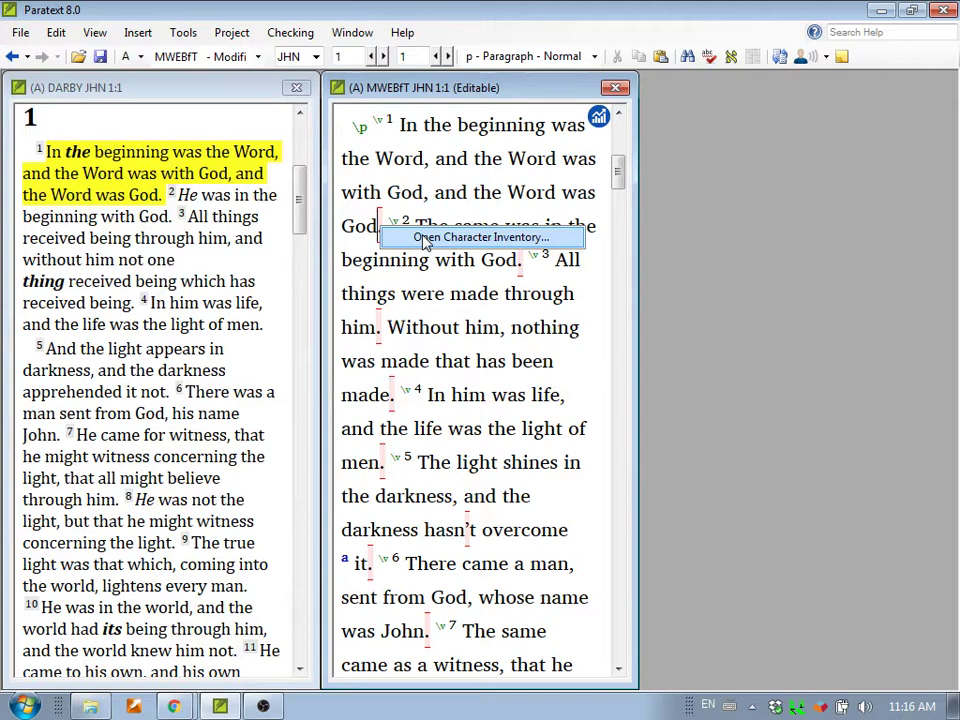
{"action": "left_click", "coordinate": [424, 240]}
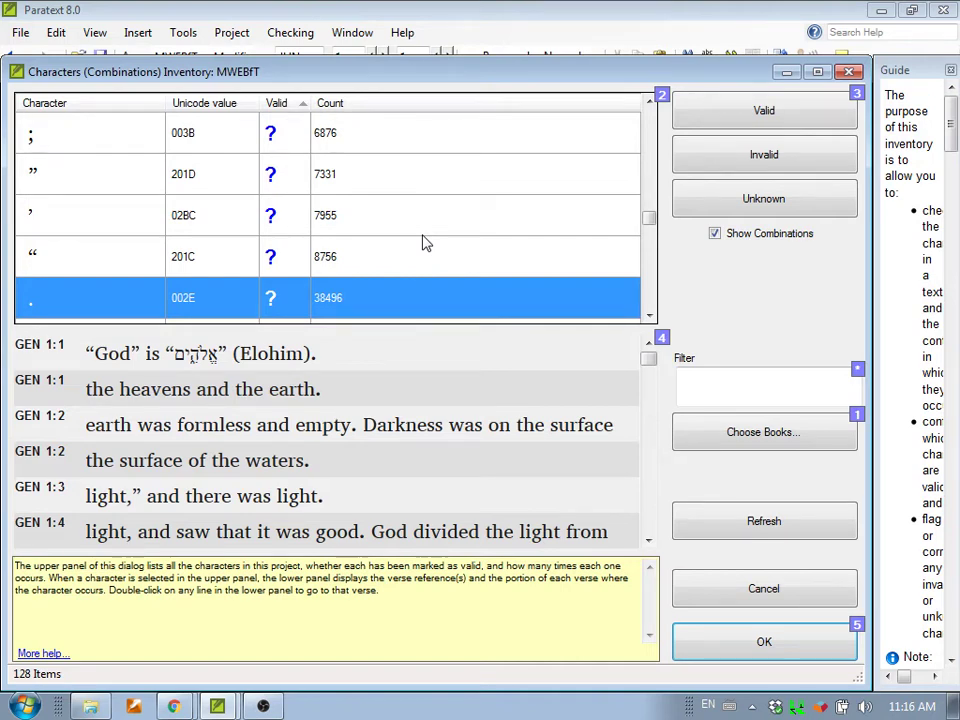
{"action": "left_click", "coordinate": [762, 111]}
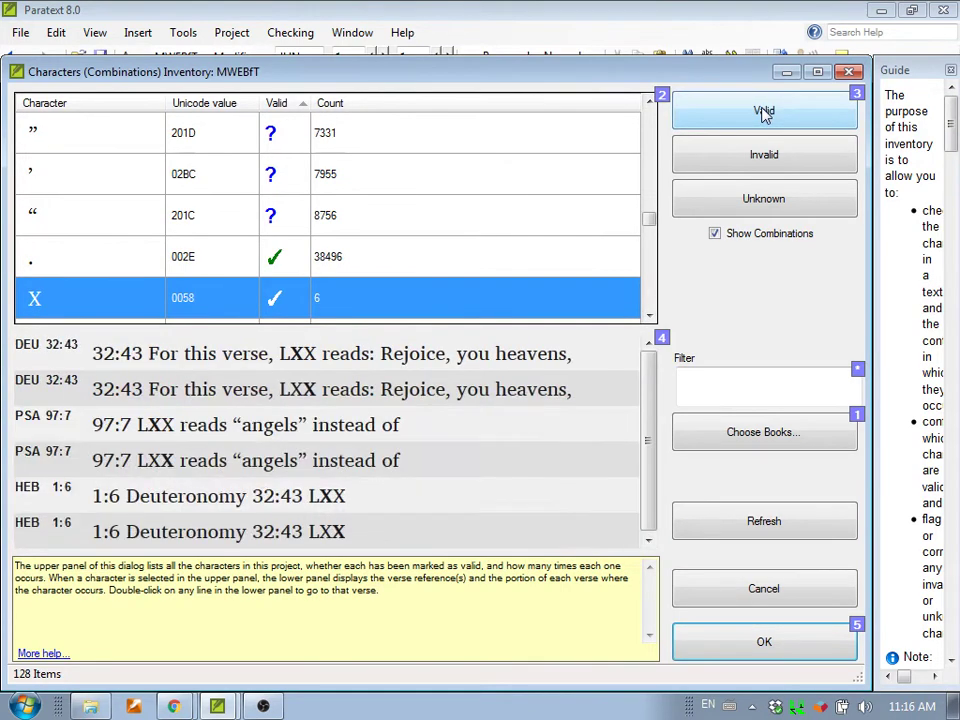
{"action": "left_click", "coordinate": [793, 643]}
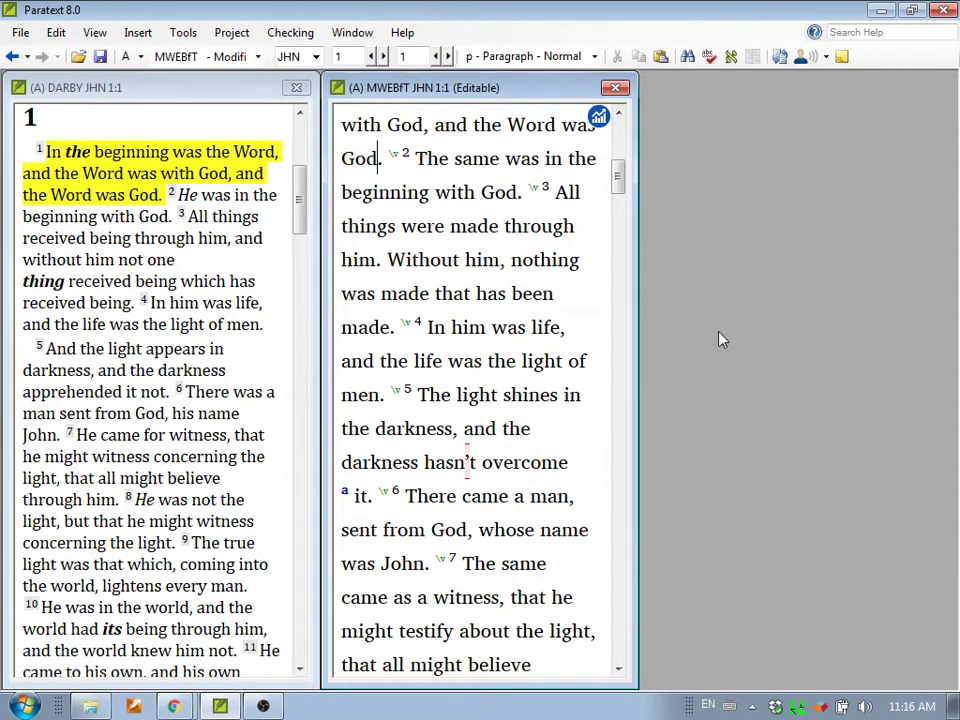
{"action": "mouse_move", "coordinate": [620, 176]}
{"action": "left_mouse_down"}
{"action": "mouse_move", "coordinate": [627, 148]}
{"action": "mouse_move", "coordinate": [621, 170]}
{"action": "left_mouse_up"}
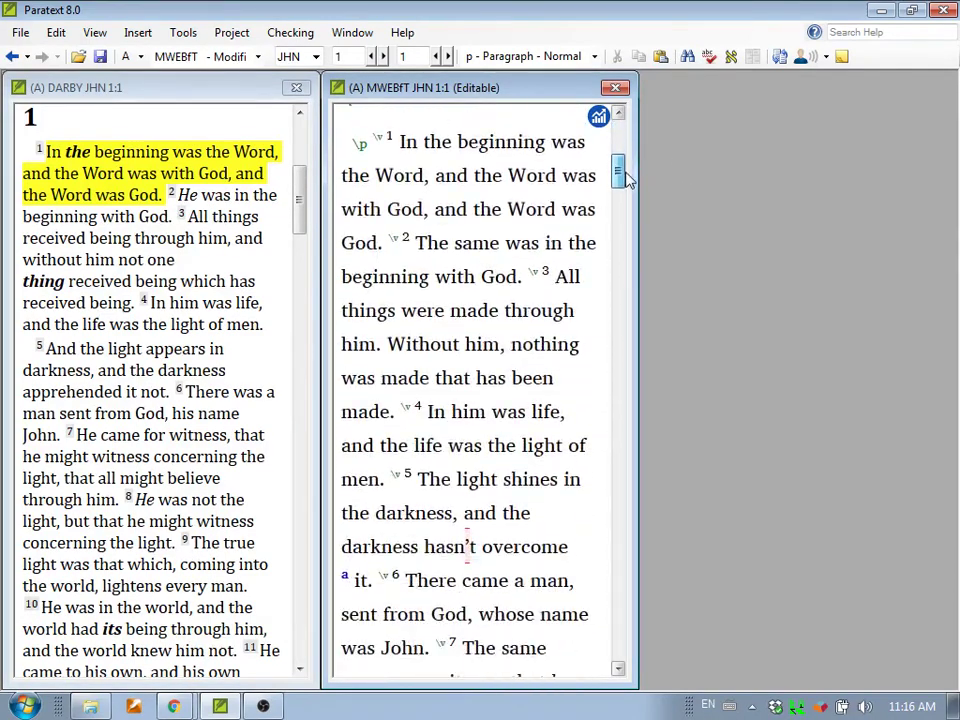
Open the Biblical Terms Renderings window for John 1:1 of the MWEBfT text.
{"action": "left_click", "coordinate": [527, 214]}
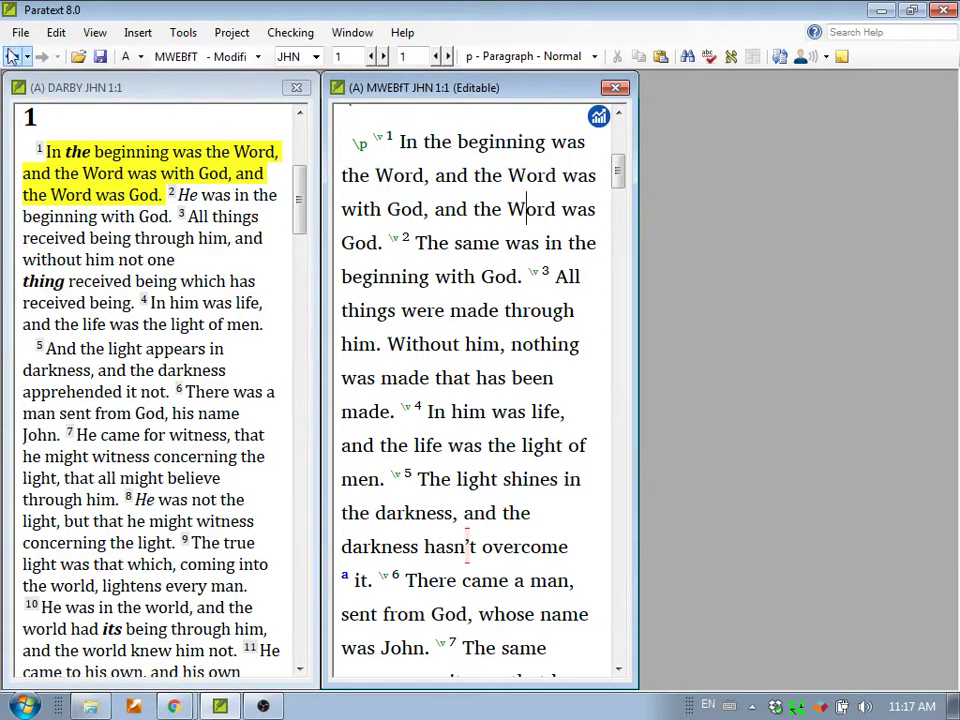
{"action": "left_click", "coordinate": [20, 32]}
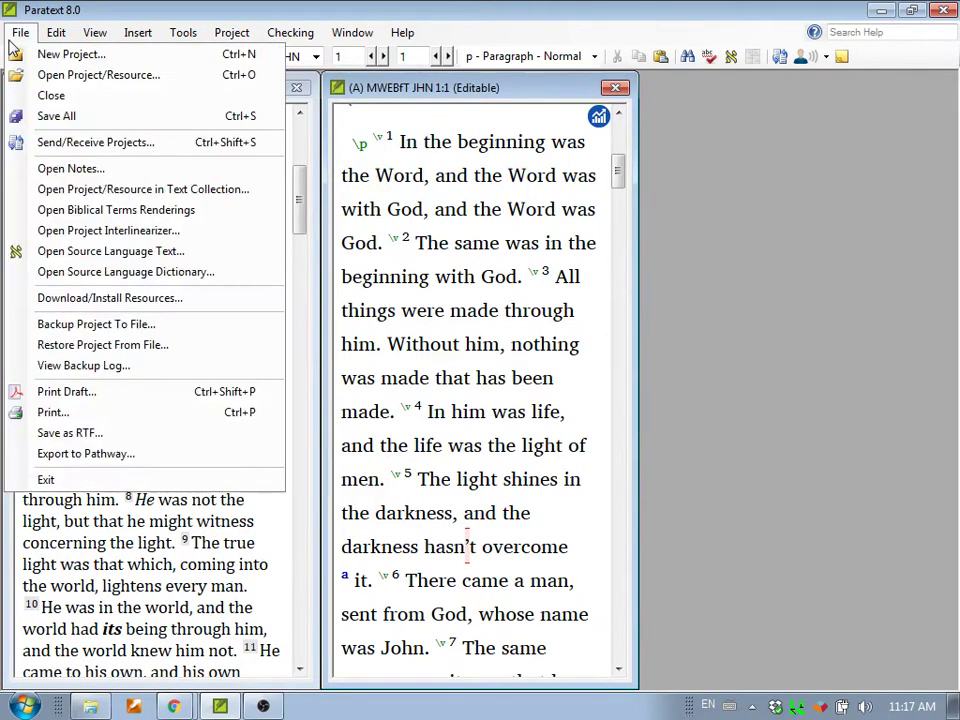
{"action": "left_click", "coordinate": [70, 212]}
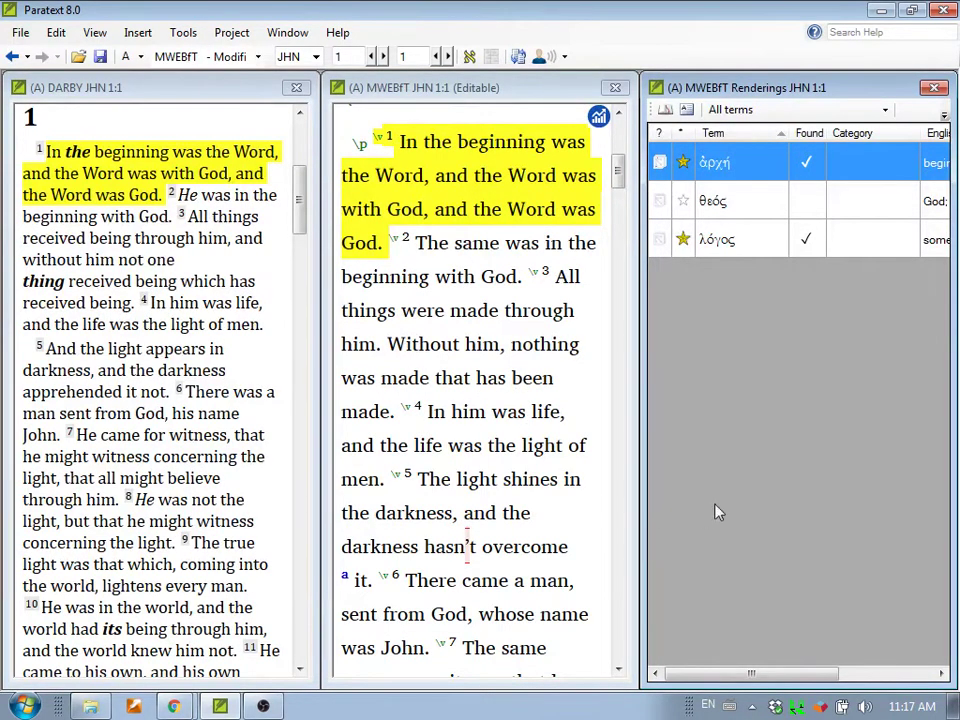
{"action": "mouse_move", "coordinate": [747, 676]}
{"action": "left_mouse_down"}
{"action": "mouse_move", "coordinate": [861, 677]}
{"action": "mouse_move", "coordinate": [744, 677]}
{"action": "left_mouse_up"}
Turn on highlighting of Biblical Term renderings in the MWEBfT text.
{"action": "left_click", "coordinate": [491, 208]}
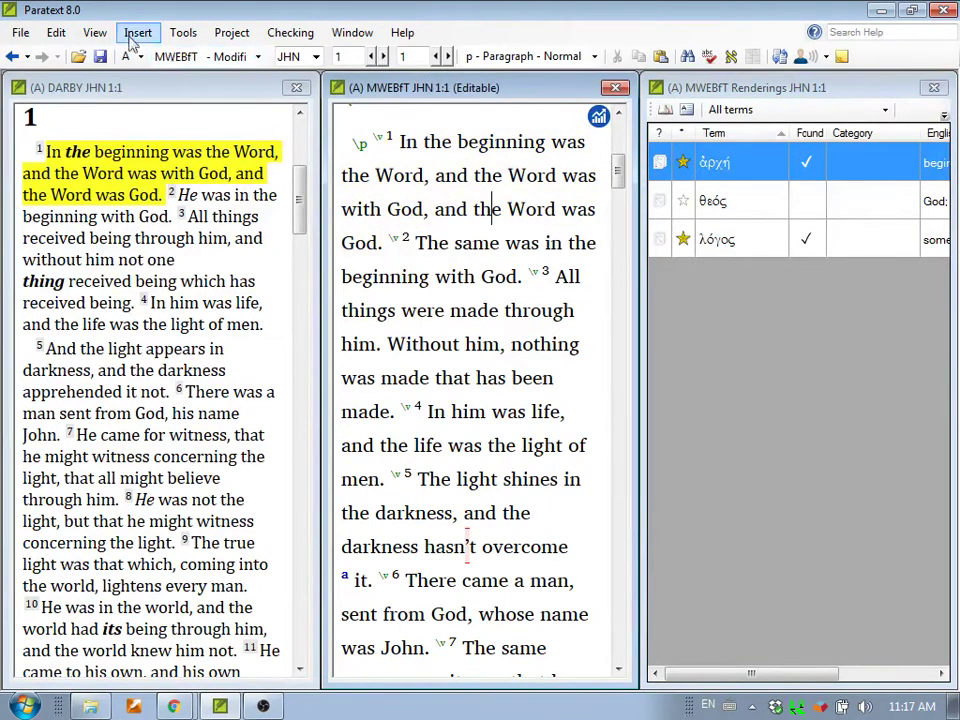
{"action": "left_click", "coordinate": [95, 34]}
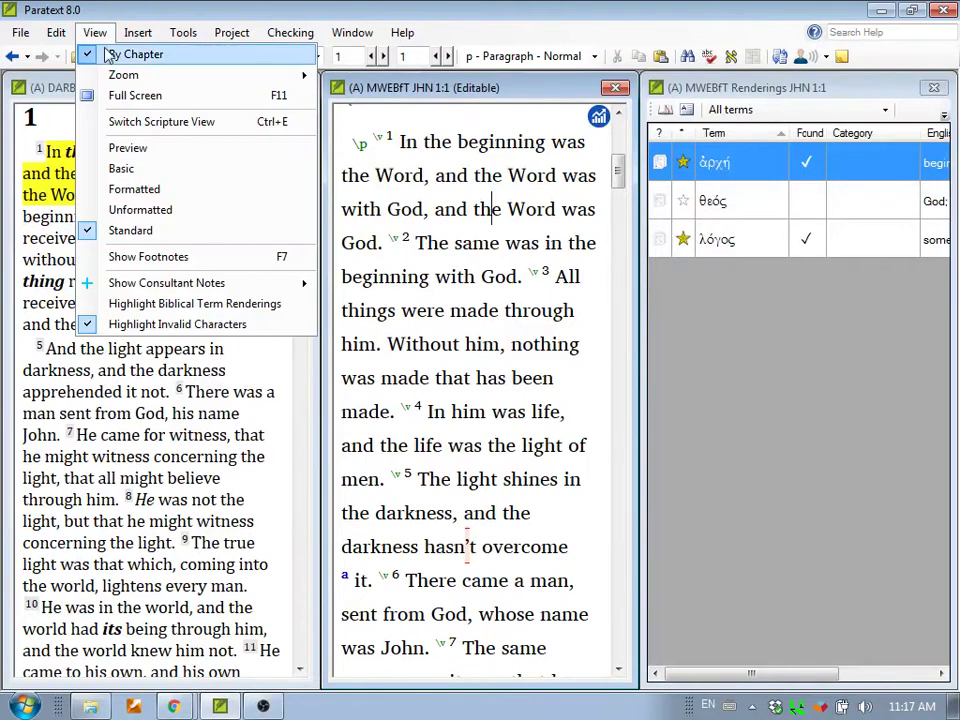
{"action": "left_click", "coordinate": [150, 303]}
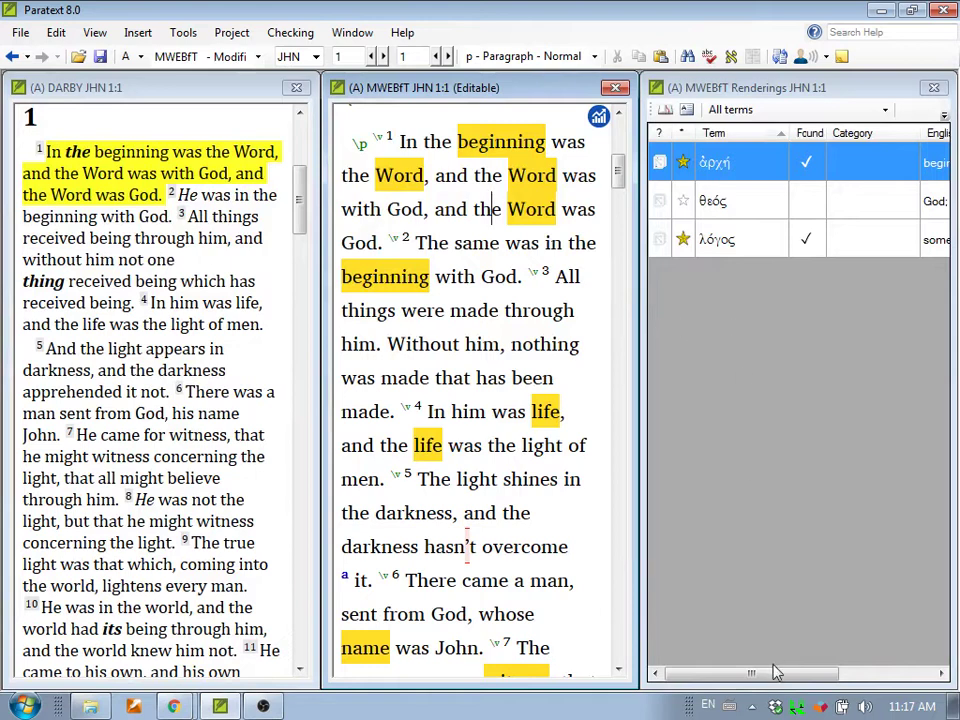
Close the DARBY text and widen the MWEBfT Renderings window to fit all its columns.
{"action": "left_click_drag", "start_coordinate": [776, 672], "coordinate": [883, 670]}
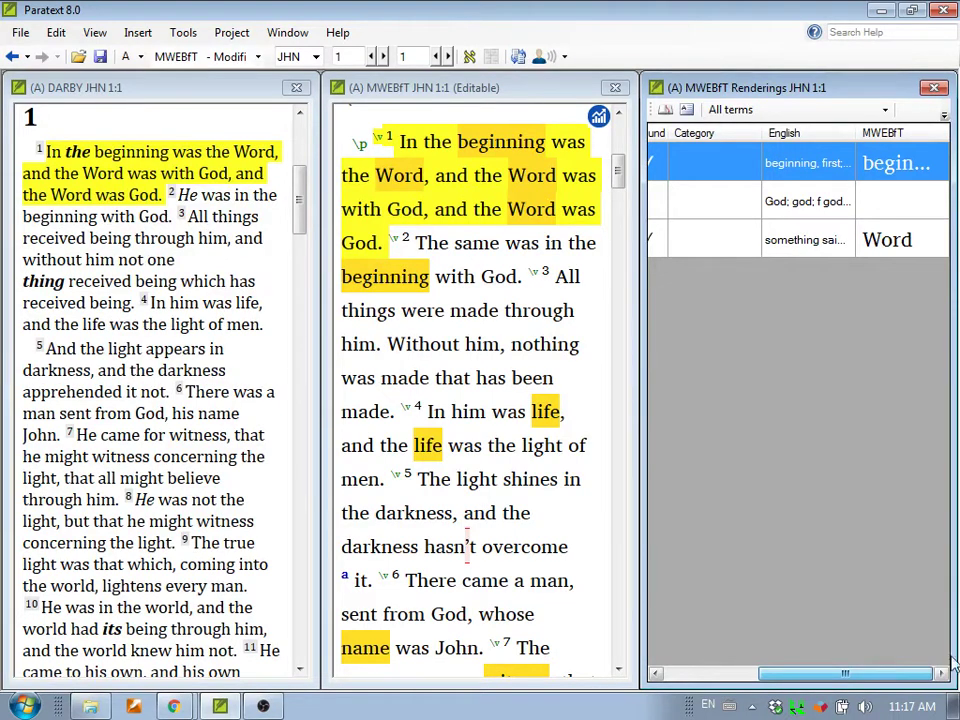
{"action": "left_click_drag", "start_coordinate": [843, 675], "coordinate": [746, 675]}
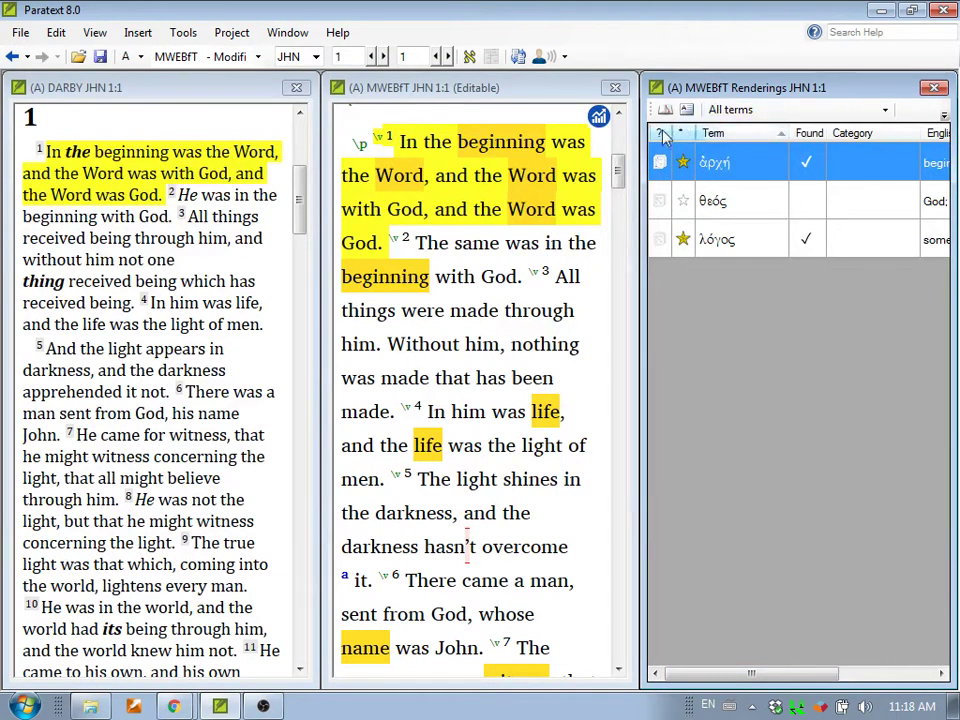
{"action": "left_click", "coordinate": [296, 88]}
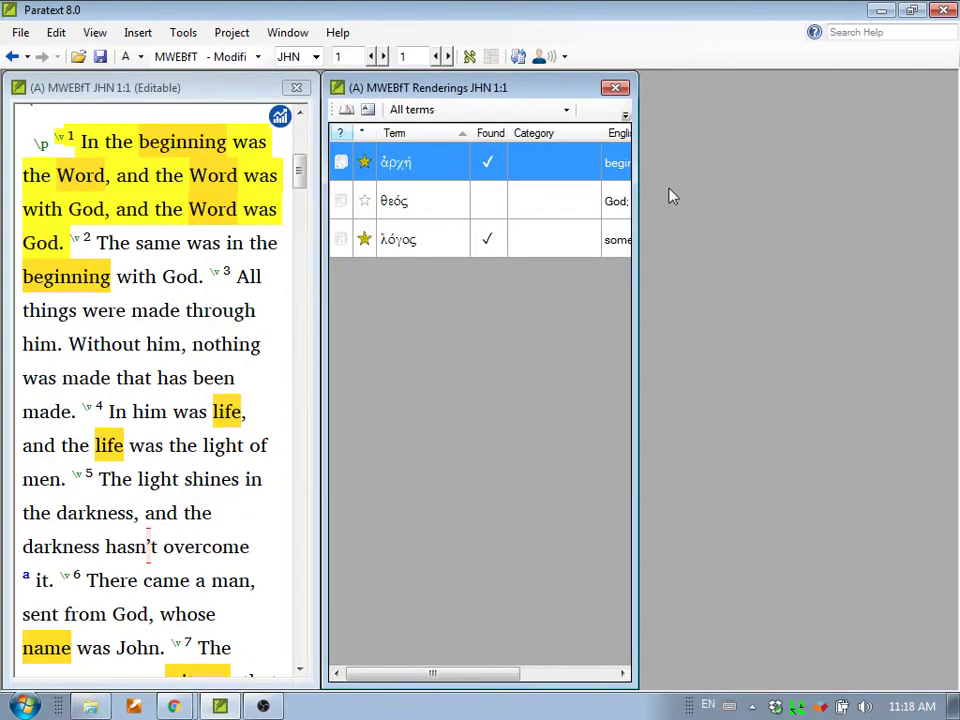
{"action": "left_click_drag", "start_coordinate": [637, 190], "coordinate": [843, 193]}
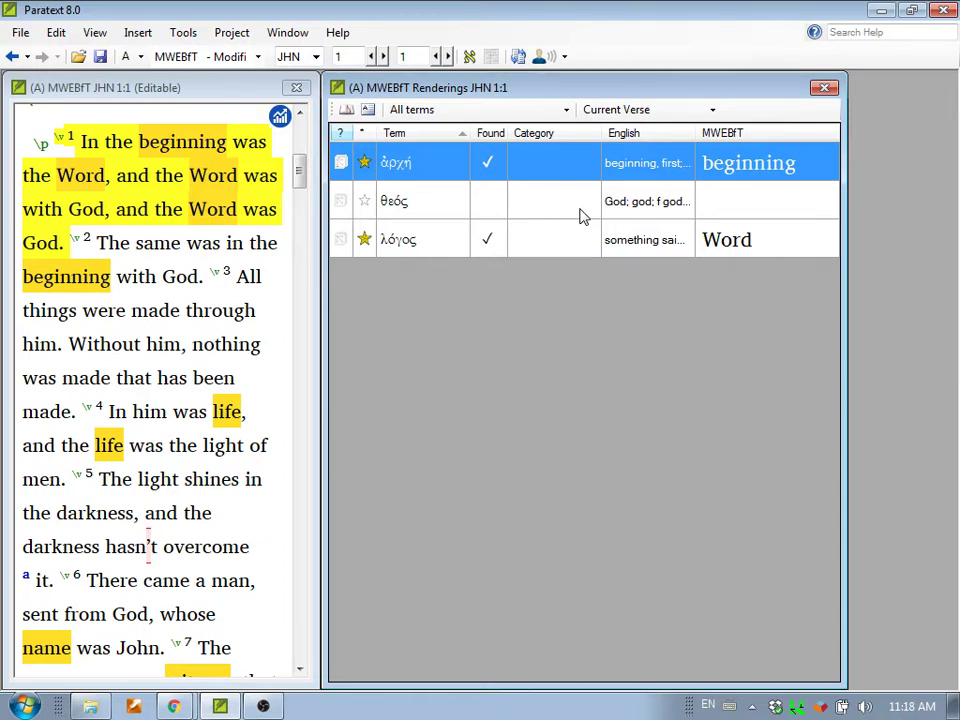
Add "God" as the MWEBfT rendering of the term θεός.
{"action": "left_click", "coordinate": [79, 209]}
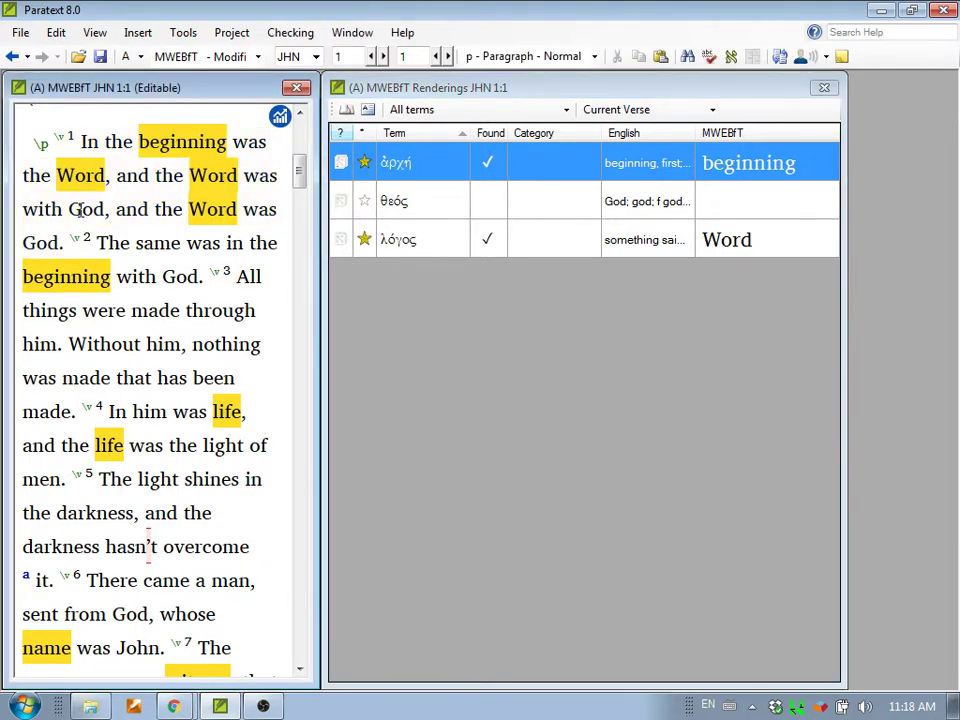
{"action": "double_click", "coordinate": [705, 208]}
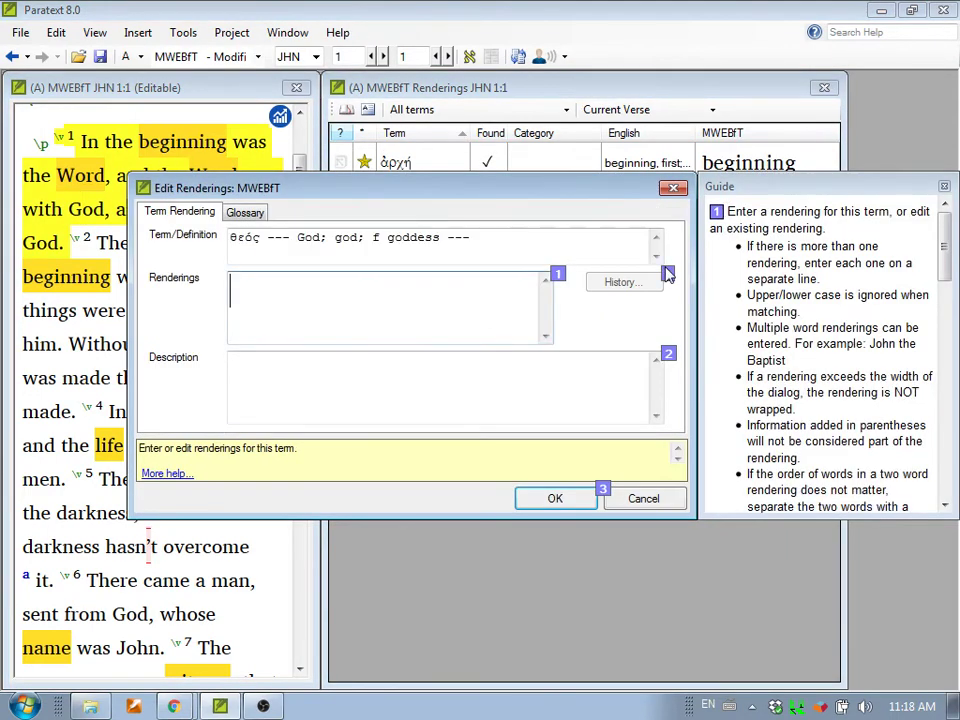
{"action": "type", "text": "God"}
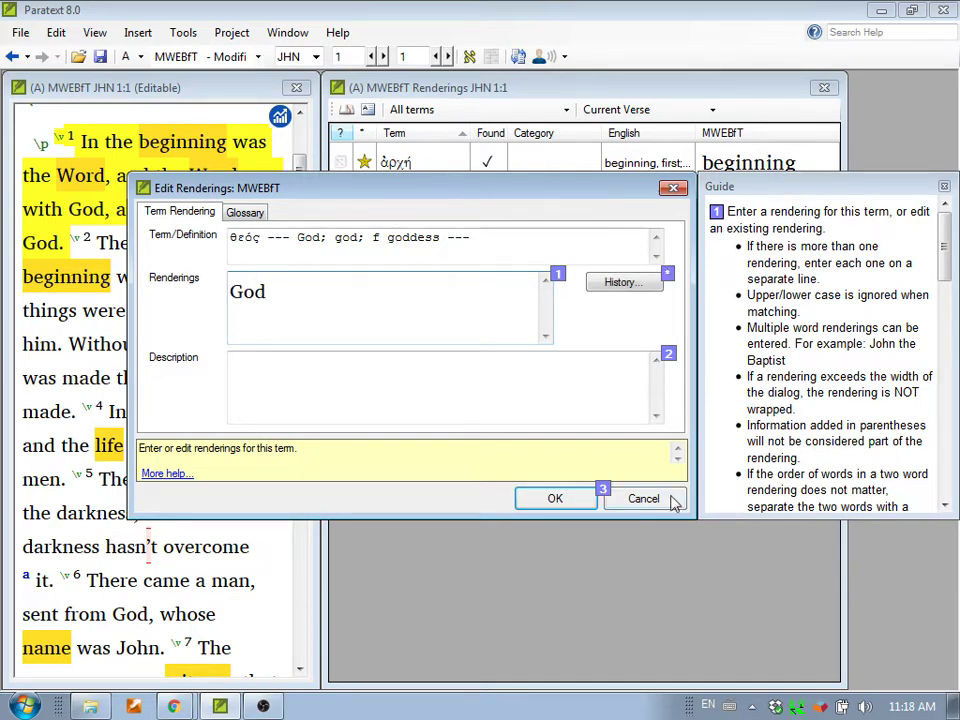
{"action": "left_click", "coordinate": [566, 507]}
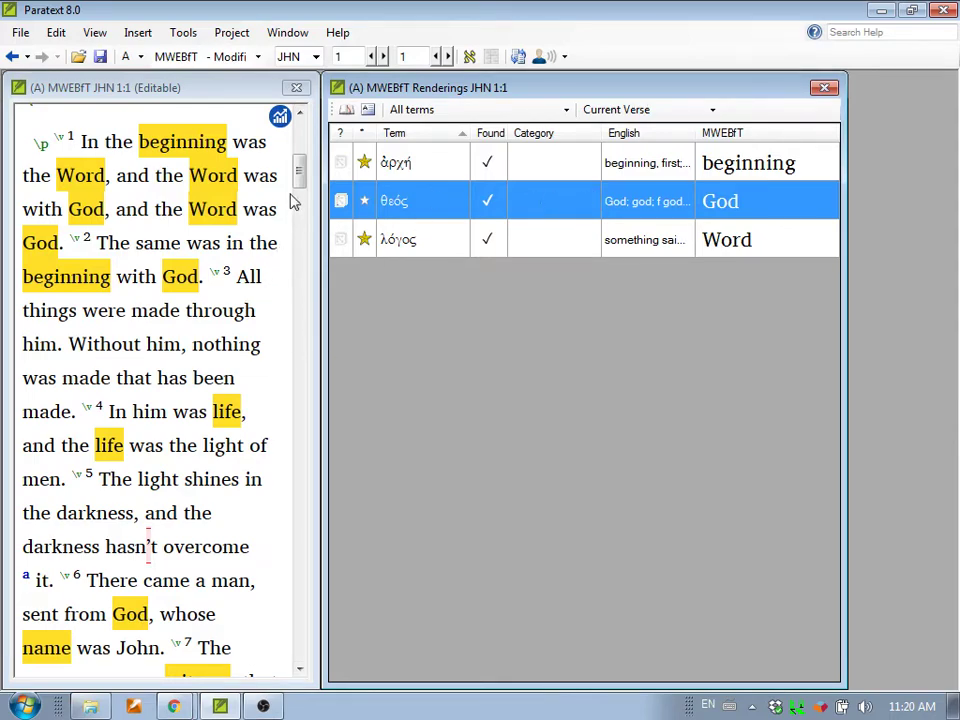
Go to John 1:19 in the MWEBfT text to list that verse's terms, and close the Renderings window.
{"action": "left_click_drag", "start_coordinate": [299, 172], "coordinate": [304, 306]}
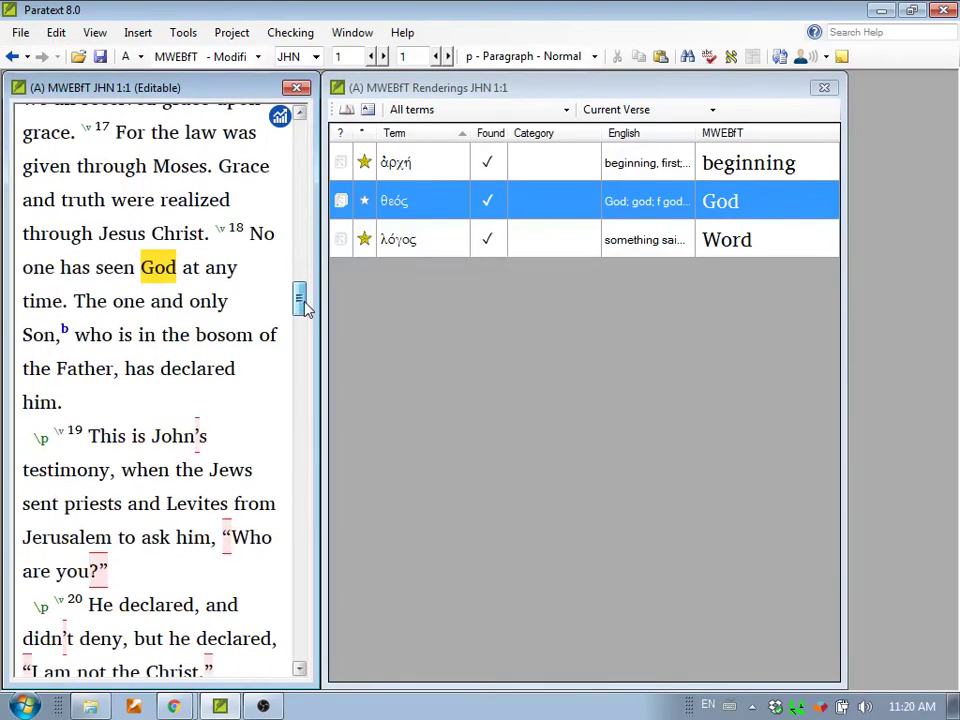
{"action": "left_click", "coordinate": [236, 464]}
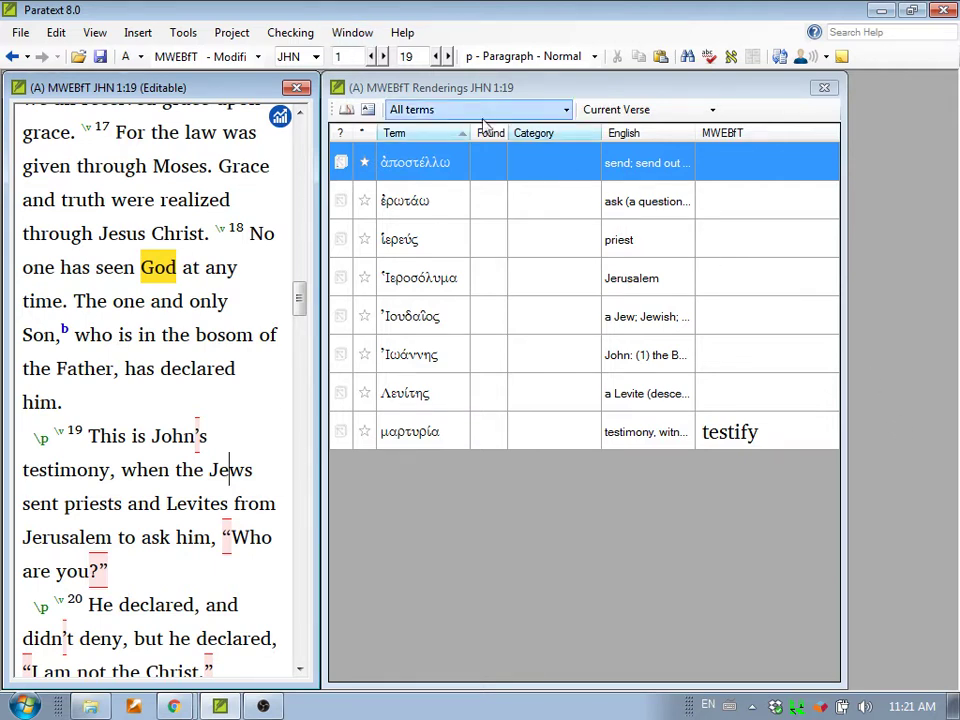
{"action": "left_click", "coordinate": [824, 89]}
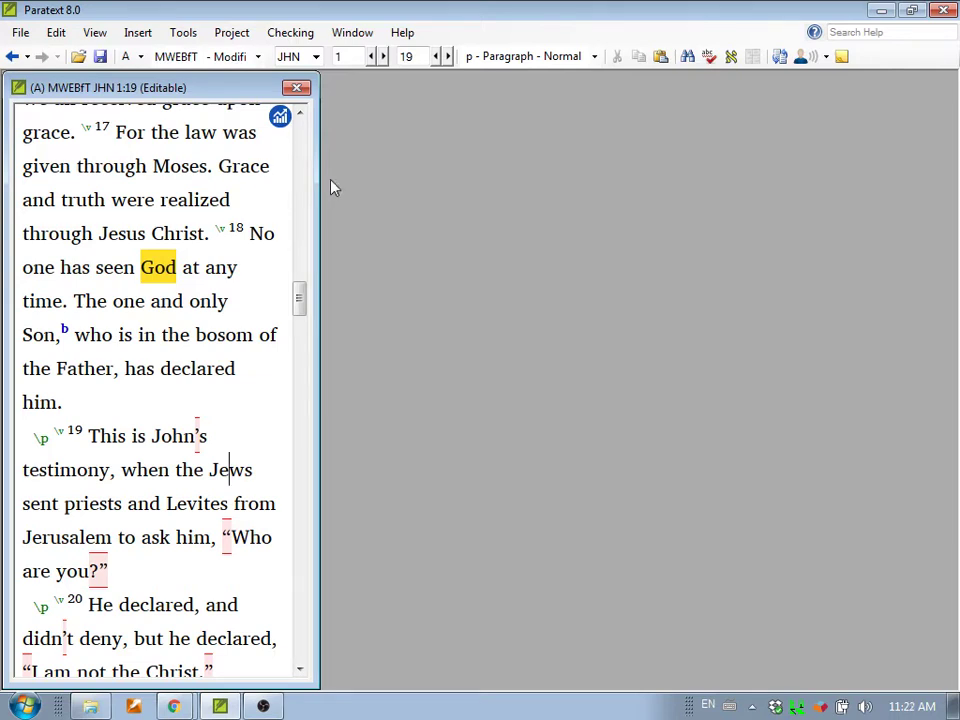
Open the MWEBfT Wordlist, close its guide and arrange the Wordlist window beside the MWEBfT text.
{"action": "left_click", "coordinate": [183, 36]}
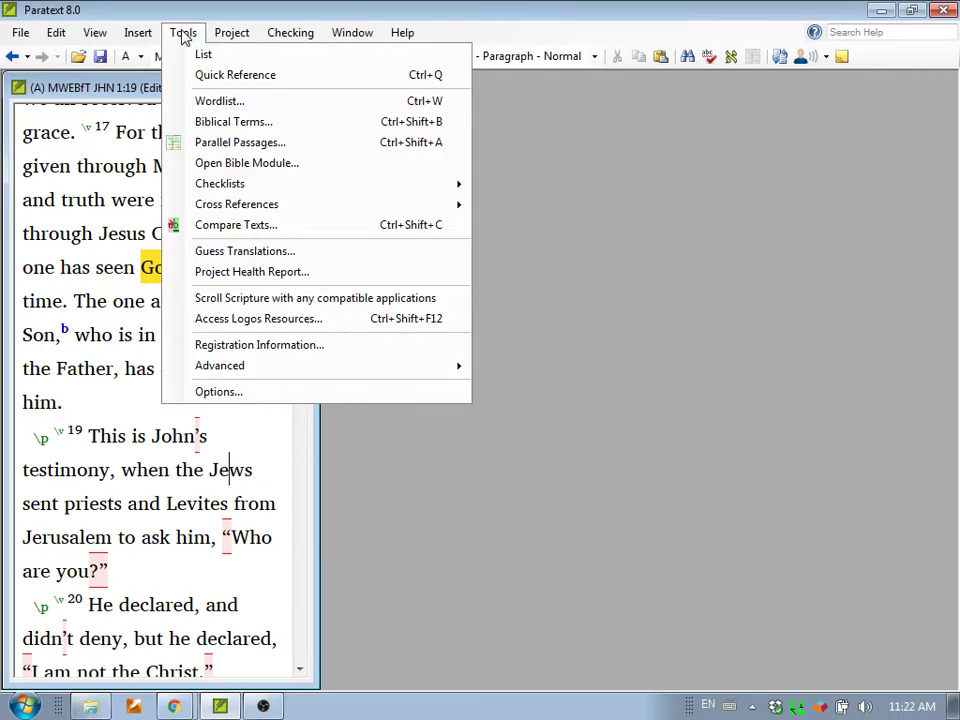
{"action": "left_click", "coordinate": [217, 102]}
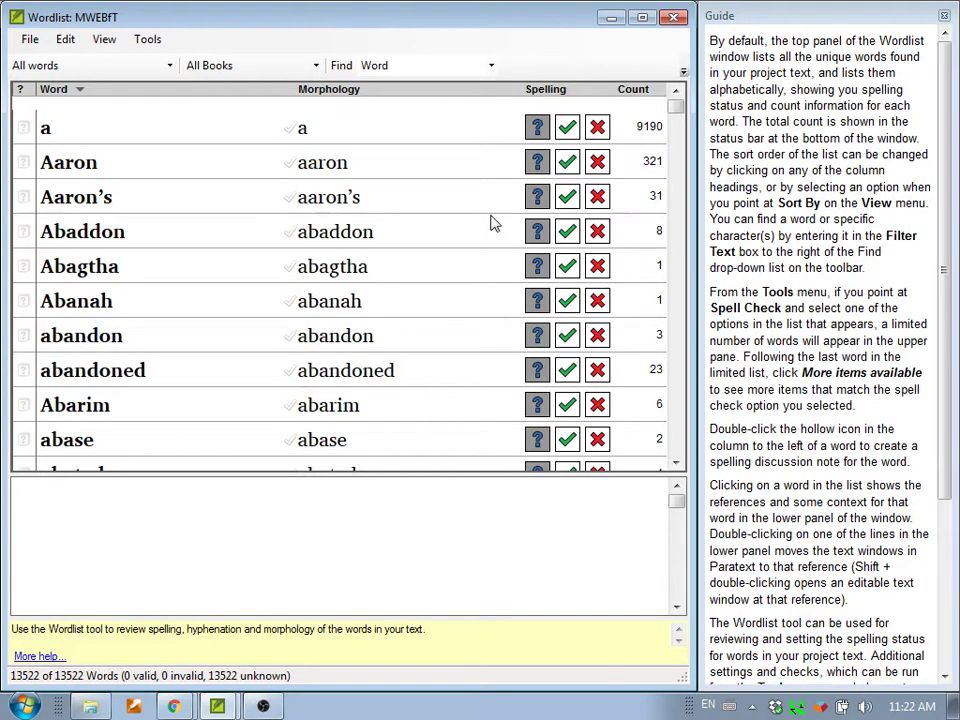
{"action": "left_click", "coordinate": [944, 17]}
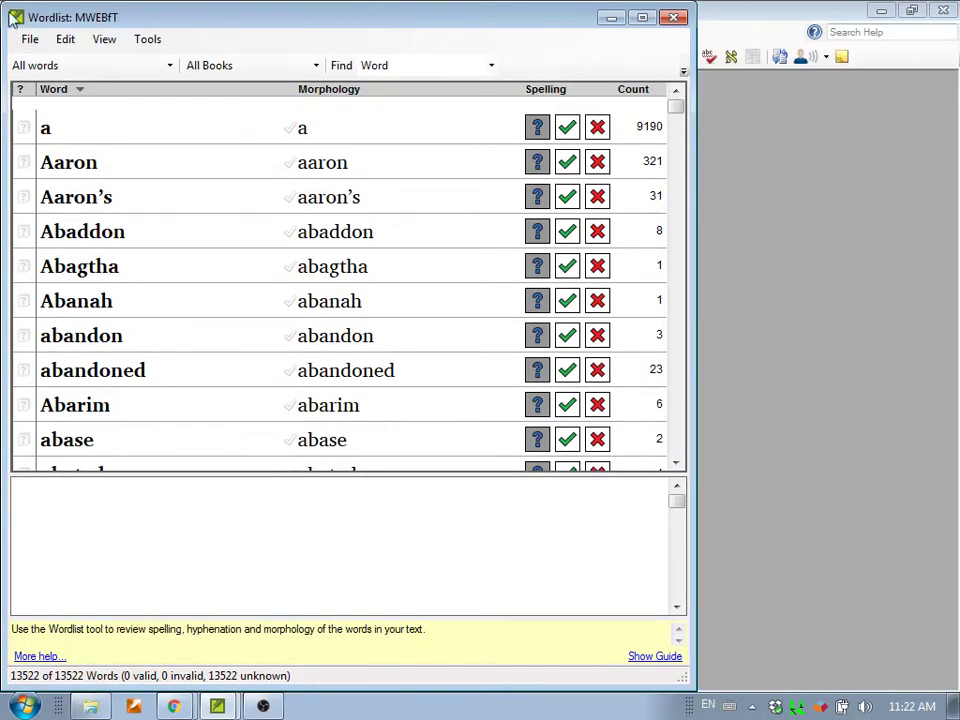
{"action": "left_click_drag", "start_coordinate": [165, 6], "coordinate": [124, 28]}
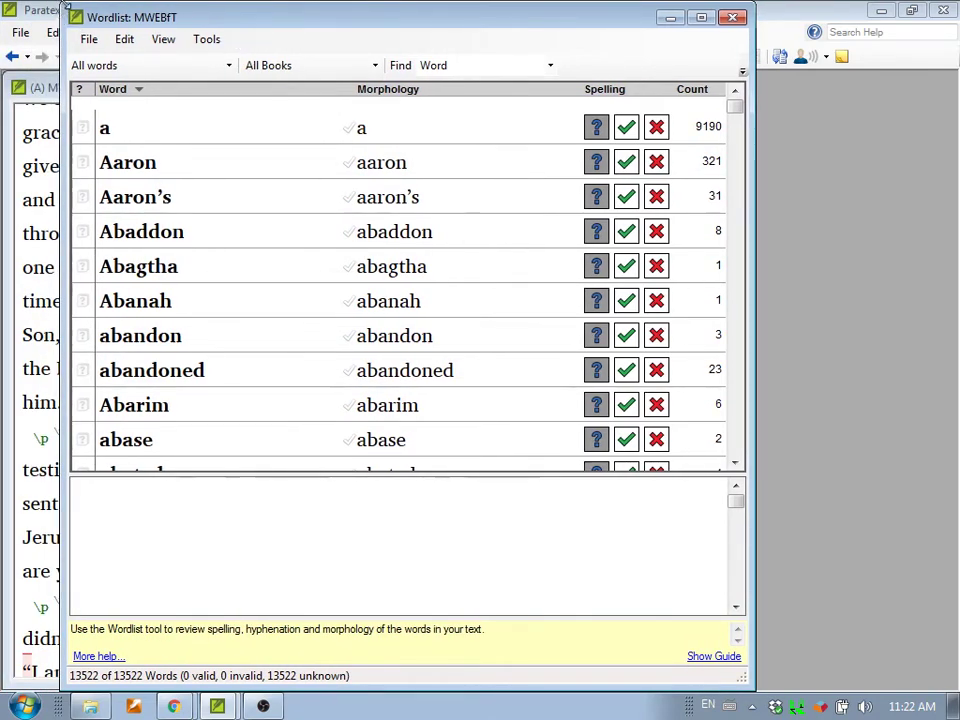
{"action": "left_click_drag", "start_coordinate": [50, 8], "coordinate": [594, 94]}
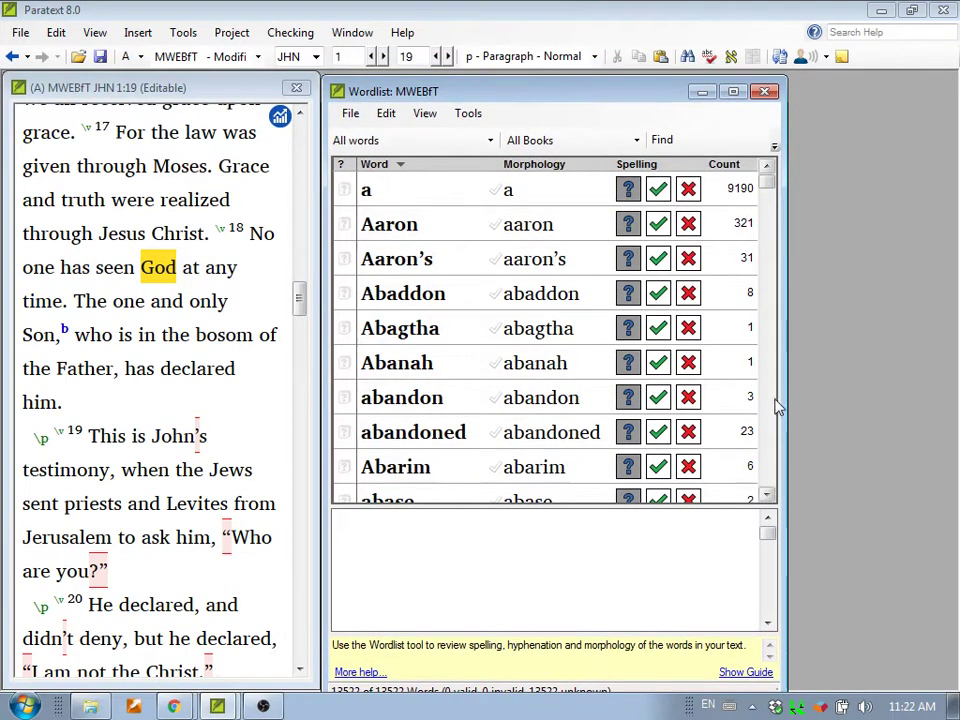
Widen the Wordlist window, list the verses containing "Aaron" and go to EXO 4:14 in the MWEBfT text.
{"action": "left_click_drag", "start_coordinate": [784, 457], "coordinate": [956, 405]}
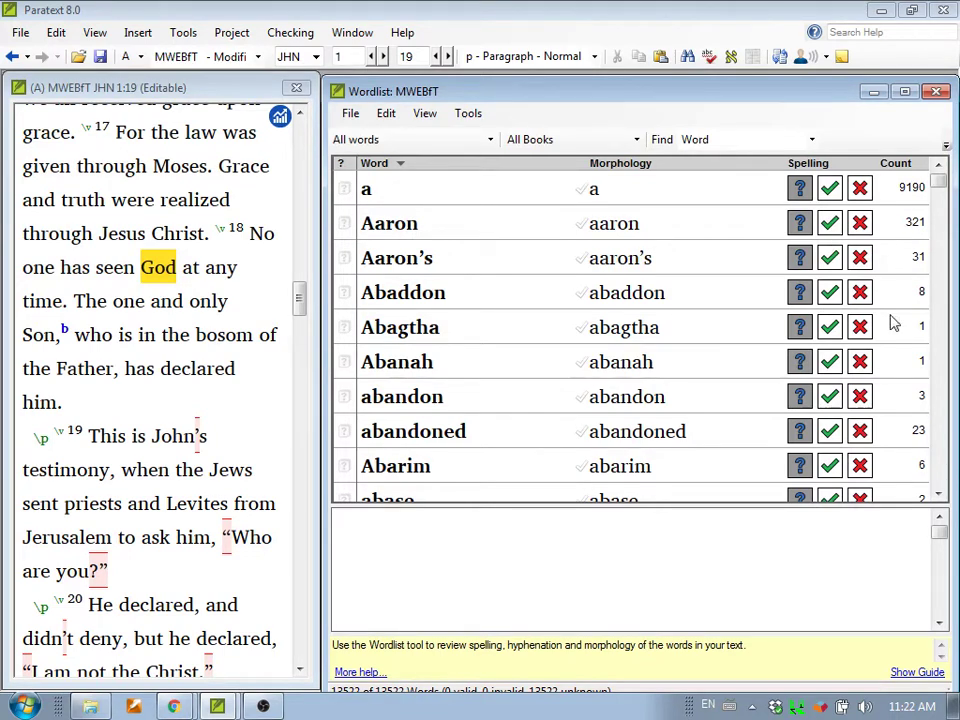
{"action": "left_click", "coordinate": [394, 227]}
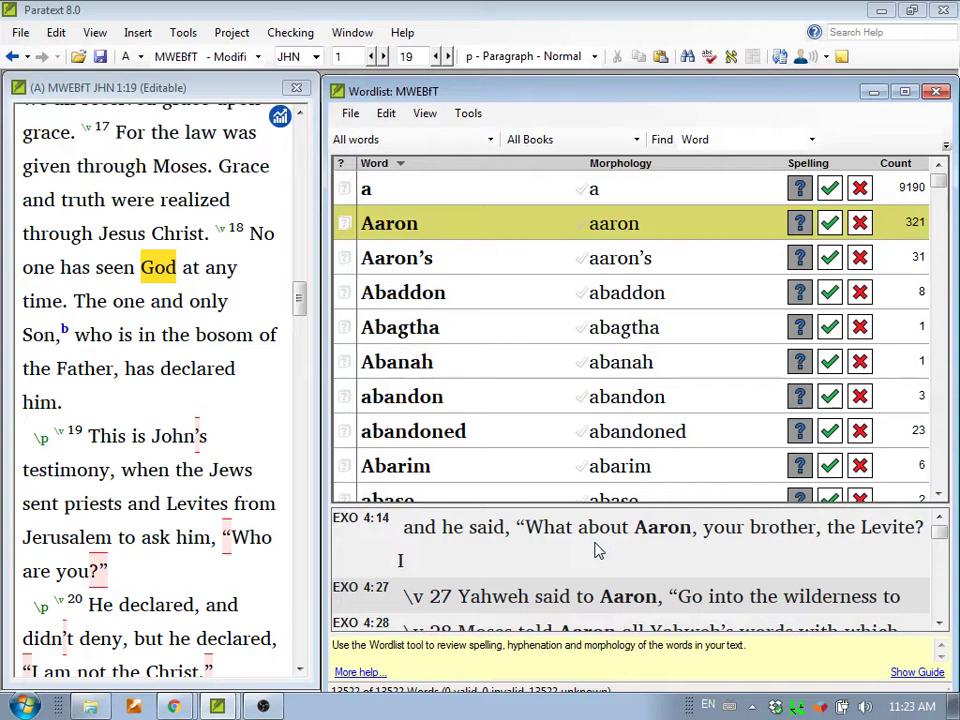
{"action": "double_click", "coordinate": [465, 533]}
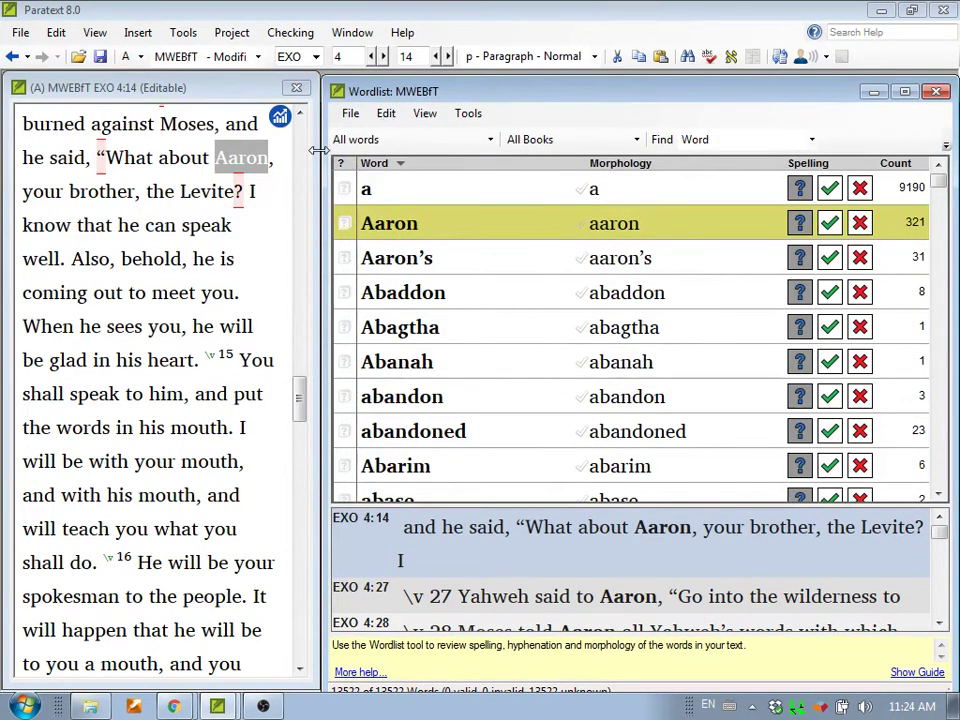
Pin the Wordlist on top and show the occurrences of "Aaron" at EXO 4:27 and EXO 4:14 in the text.
{"action": "left_click", "coordinate": [946, 147]}
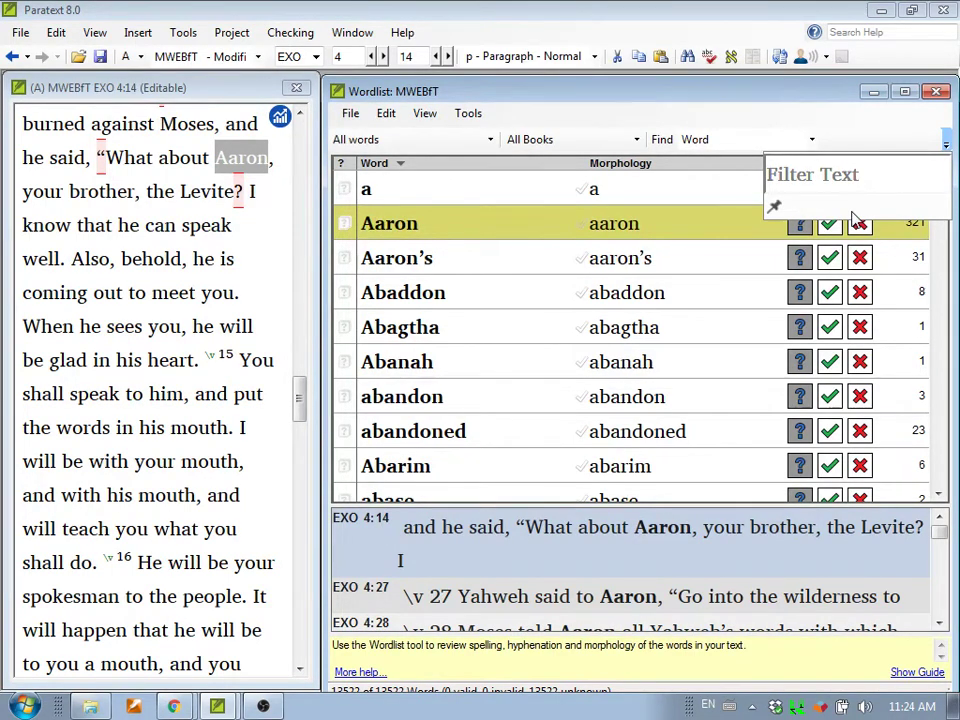
{"action": "left_click", "coordinate": [776, 208]}
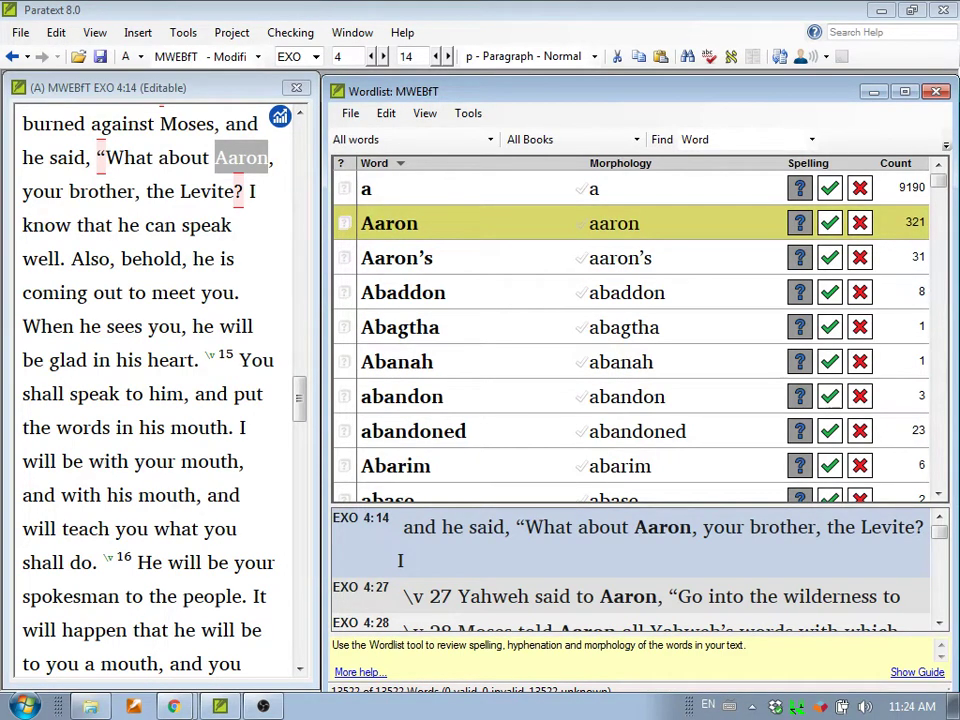
{"action": "left_click", "coordinate": [536, 606]}
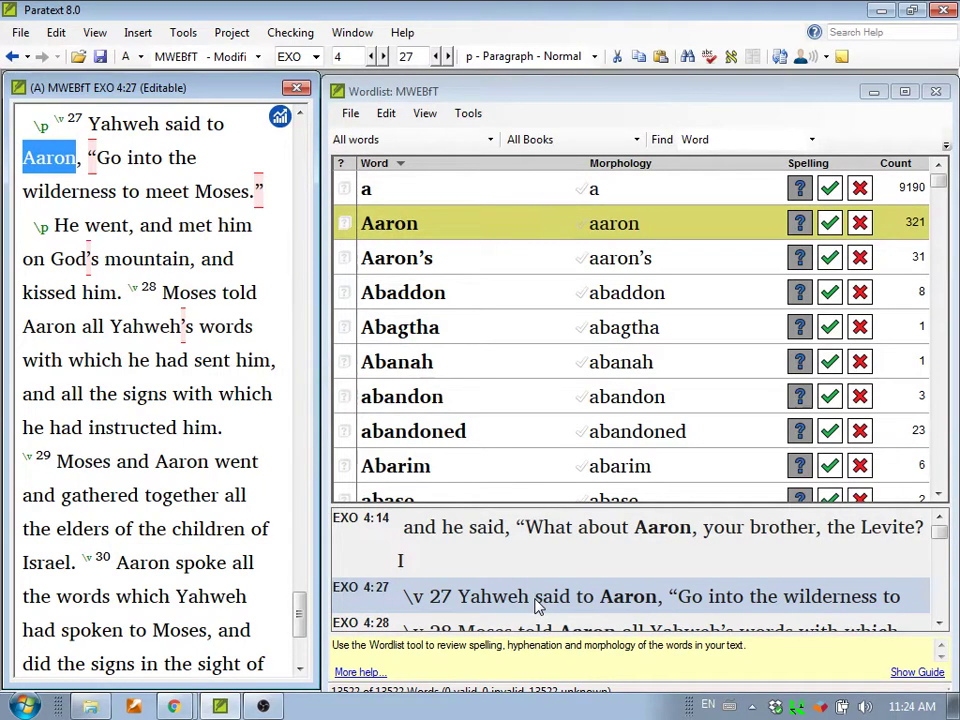
{"action": "left_click", "coordinate": [518, 541]}
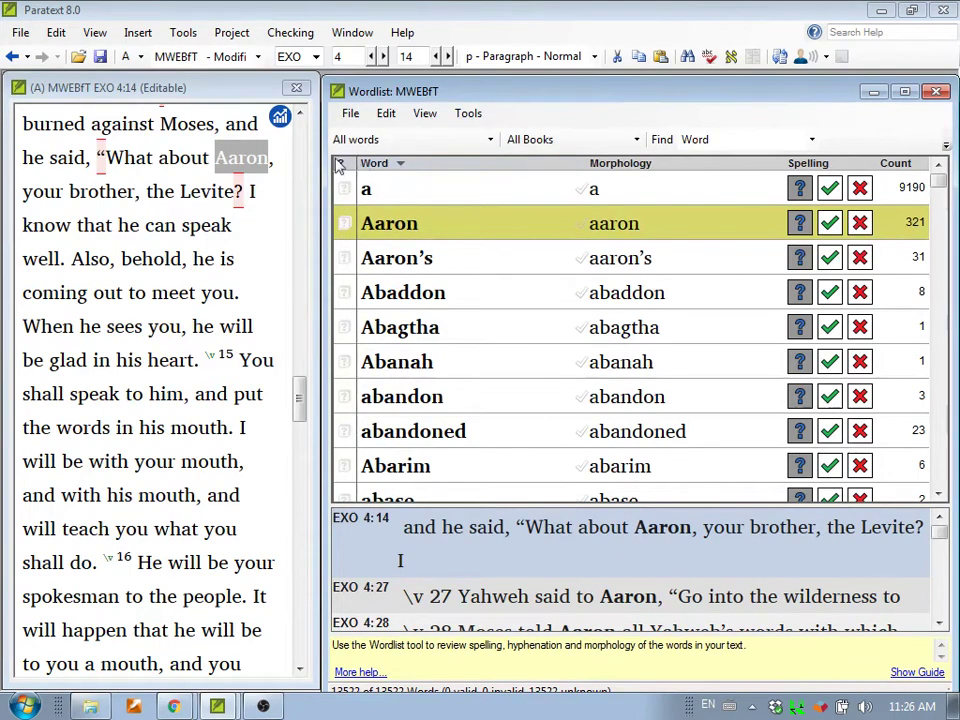
Extend the Wordlist window over the MWEBfT text until its Filter Text box fits.
{"action": "left_click_drag", "start_coordinate": [327, 144], "coordinate": [163, 277]}
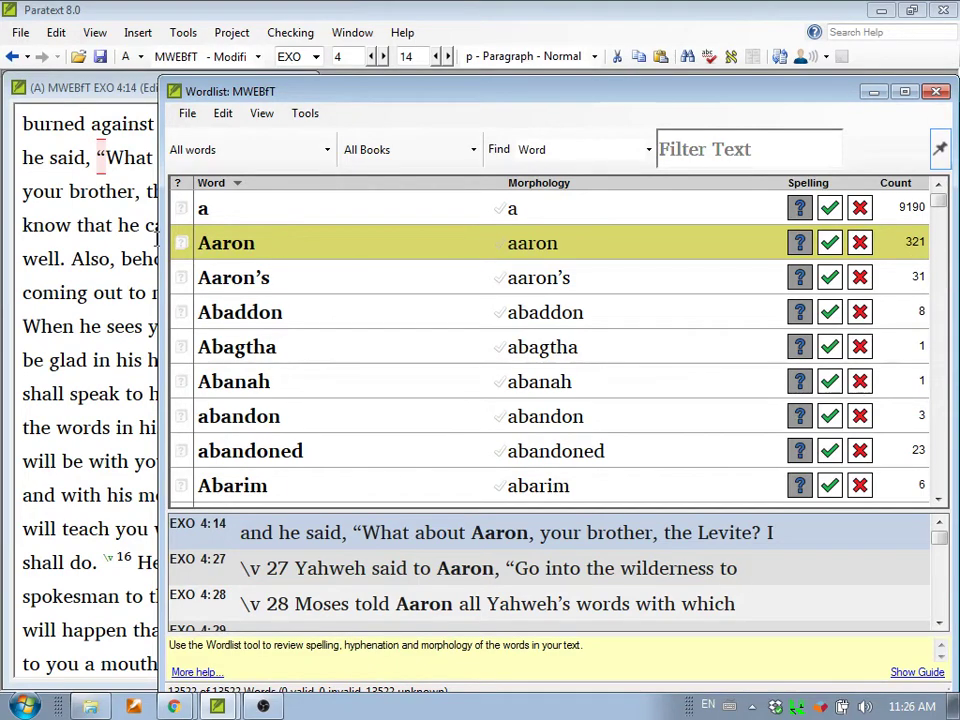
{"action": "left_click_drag", "start_coordinate": [160, 240], "coordinate": [260, 242]}
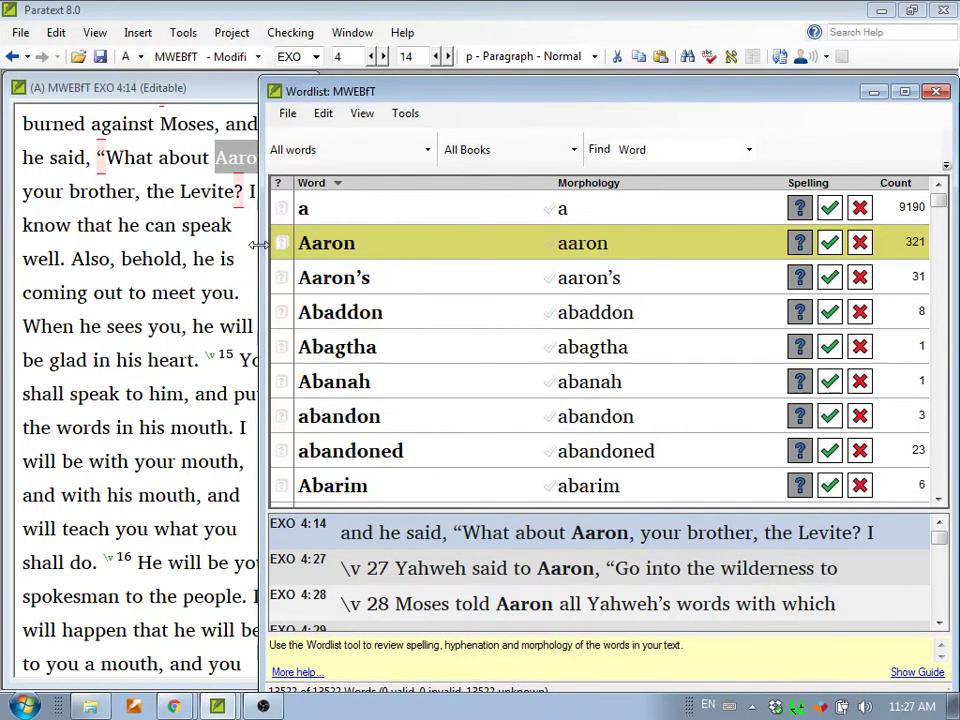
{"action": "left_click_drag", "start_coordinate": [259, 243], "coordinate": [151, 243]}
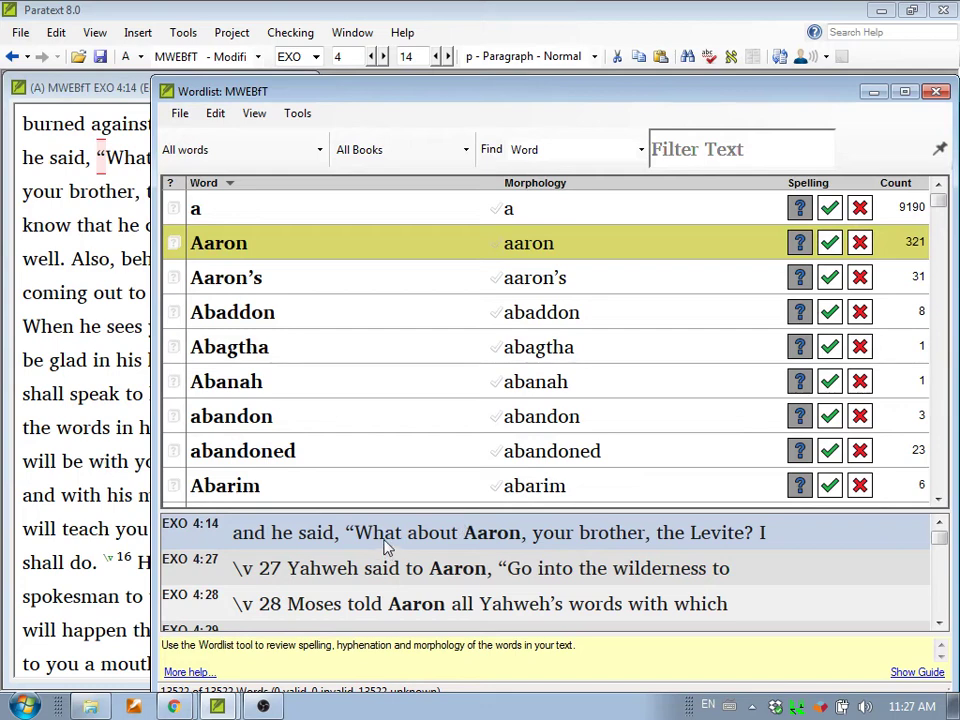
Go to "Aaron" at EXO 4:27, bring the Wordlist back, pin it on top and go to EXO 4:14.
{"action": "double_click", "coordinate": [383, 574]}
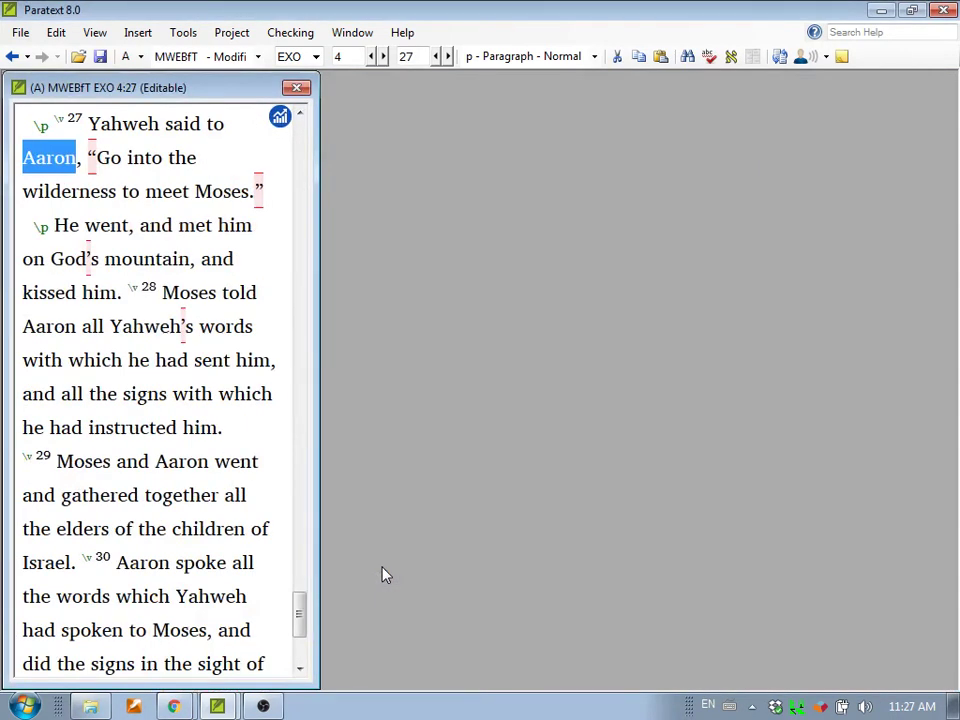
{"action": "left_click", "coordinate": [217, 706]}
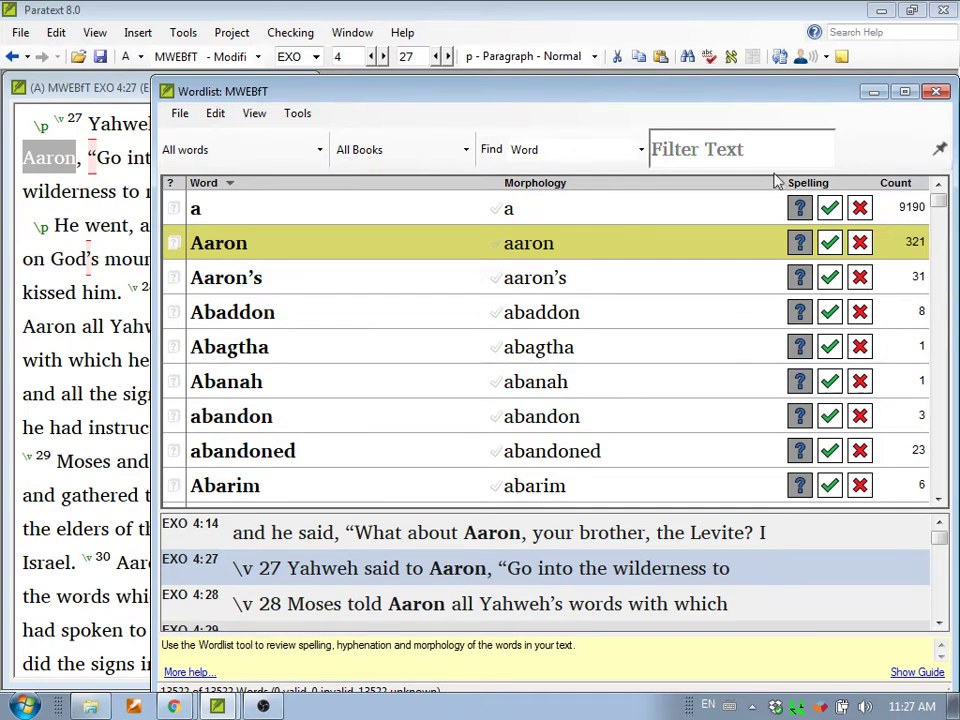
{"action": "left_click", "coordinate": [939, 148]}
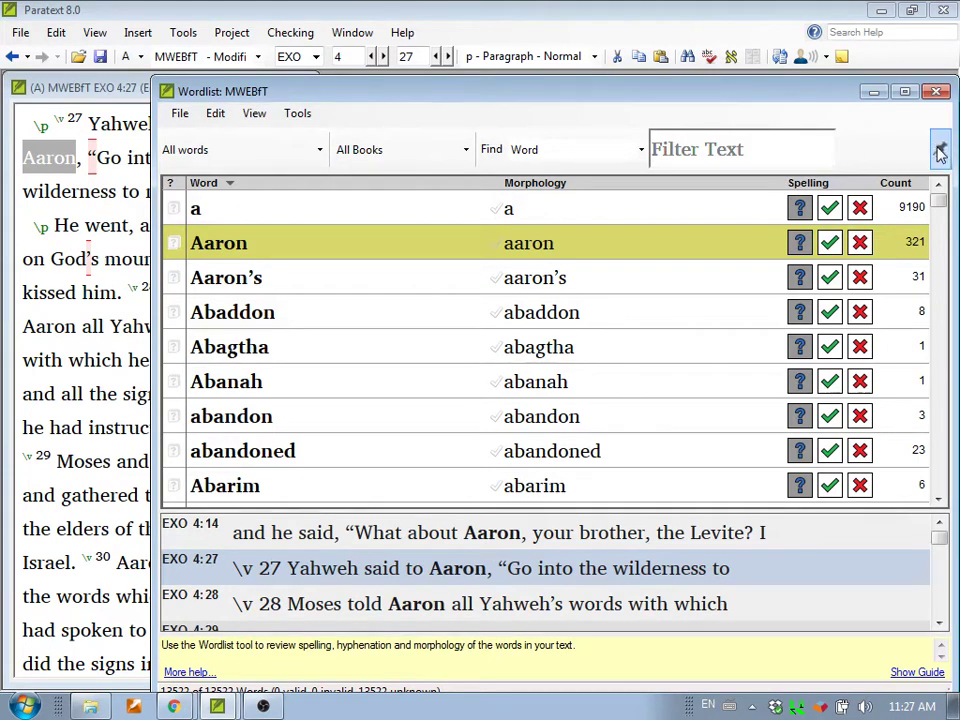
{"action": "left_click", "coordinate": [435, 545]}
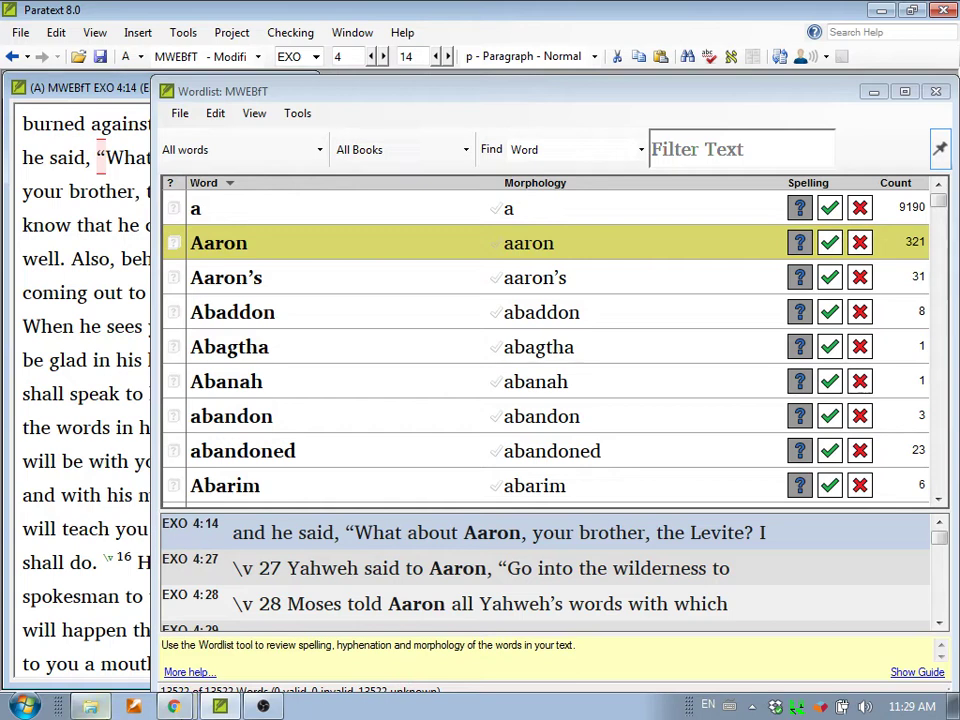
Show the open windows side by side and fit the main Paratext window into the space beside the Wordlist.
{"action": "right_click", "coordinate": [402, 712]}
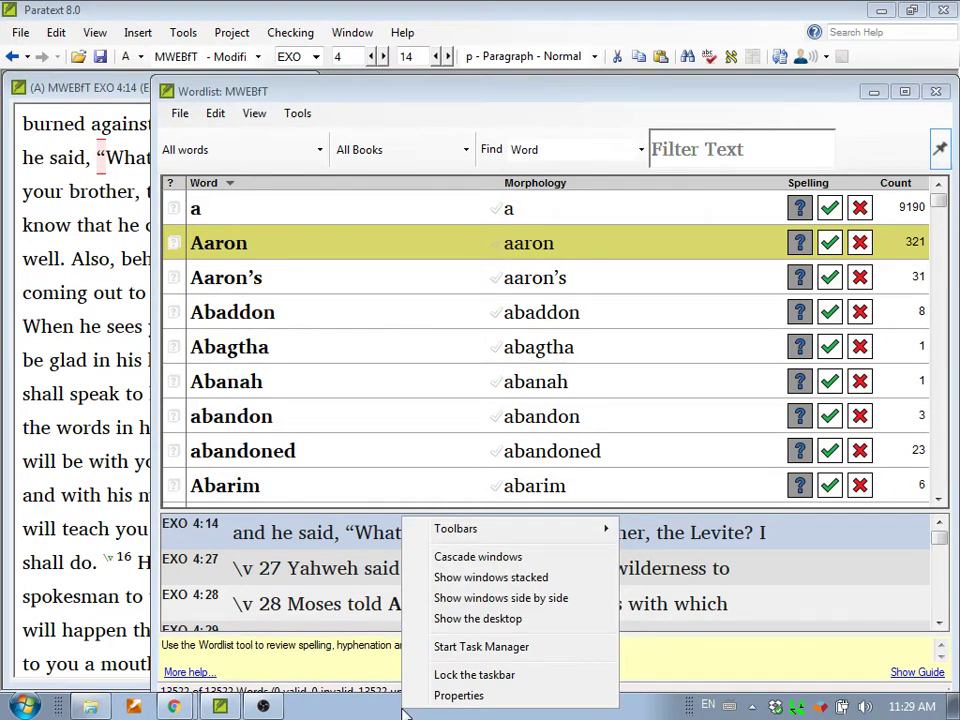
{"action": "left_click", "coordinate": [456, 600]}
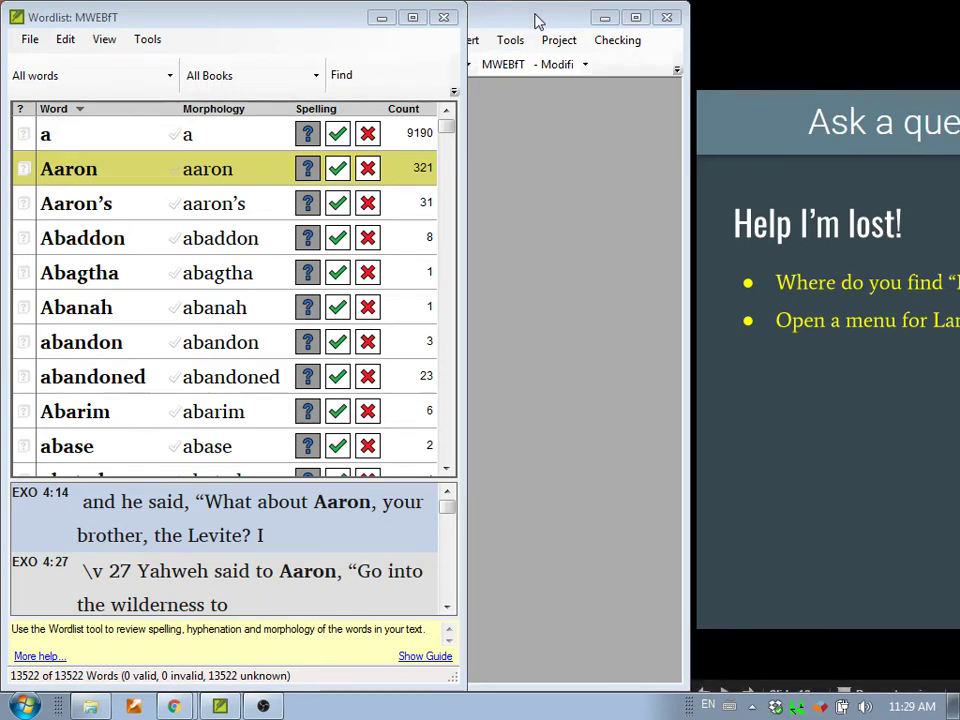
{"action": "left_click_drag", "start_coordinate": [536, 19], "coordinate": [666, 21]}
{"action": "left_click_drag", "start_coordinate": [732, 22], "coordinate": [677, 21]}
{"action": "left_click_drag", "start_coordinate": [830, 258], "coordinate": [946, 252]}
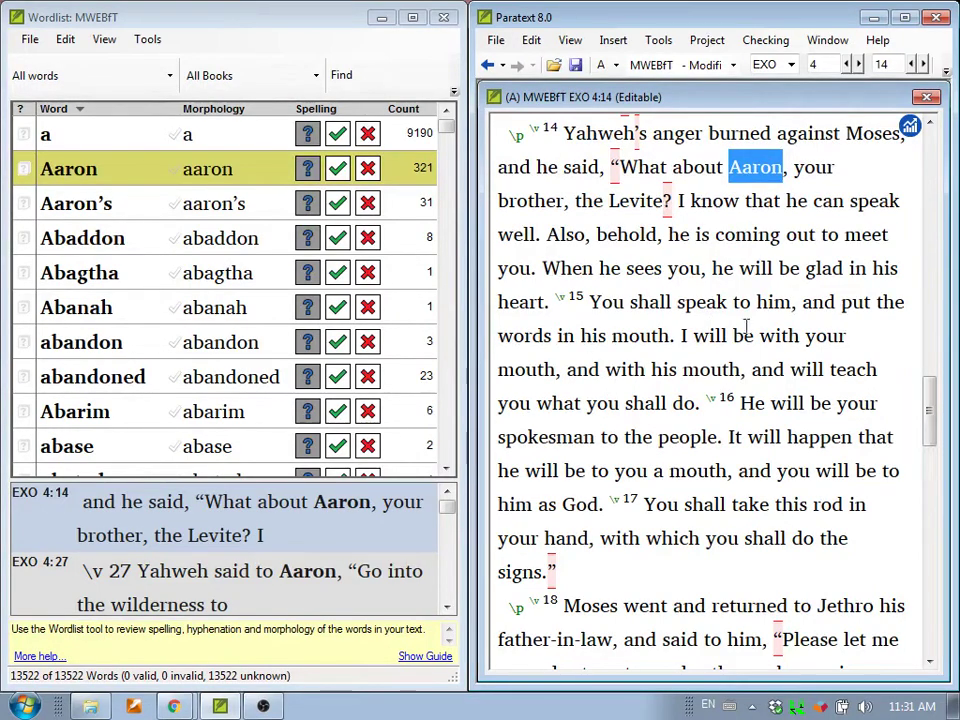
Maximize the main Paratext window, place the Wordlist over it and arrange the texts as Stacked 3 Column.
{"action": "double_click", "coordinate": [628, 22]}
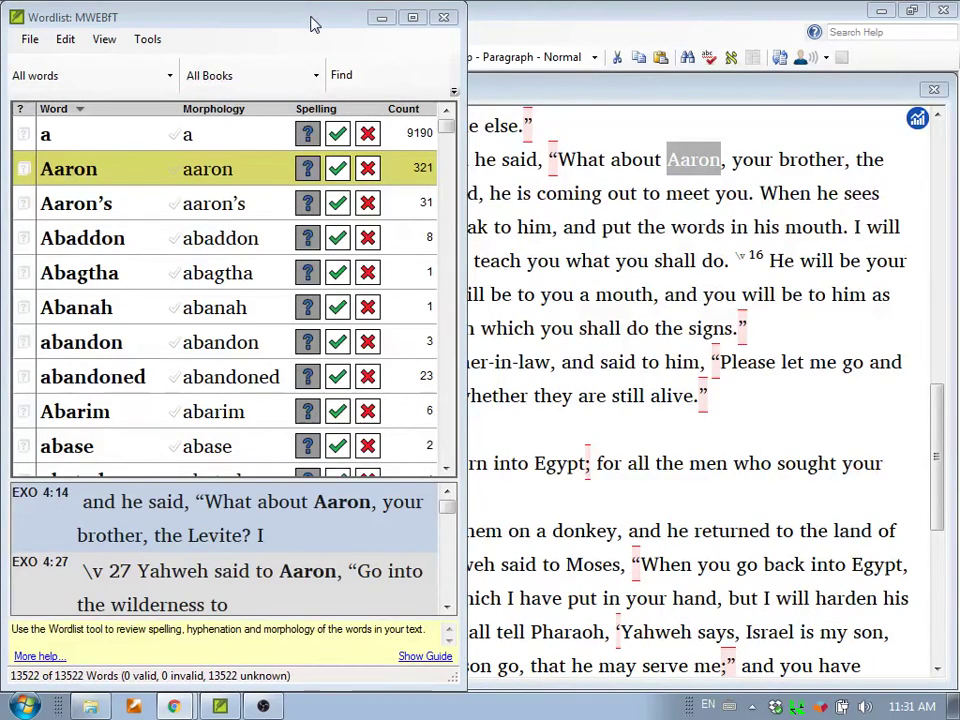
{"action": "left_click_drag", "start_coordinate": [311, 20], "coordinate": [793, 90]}
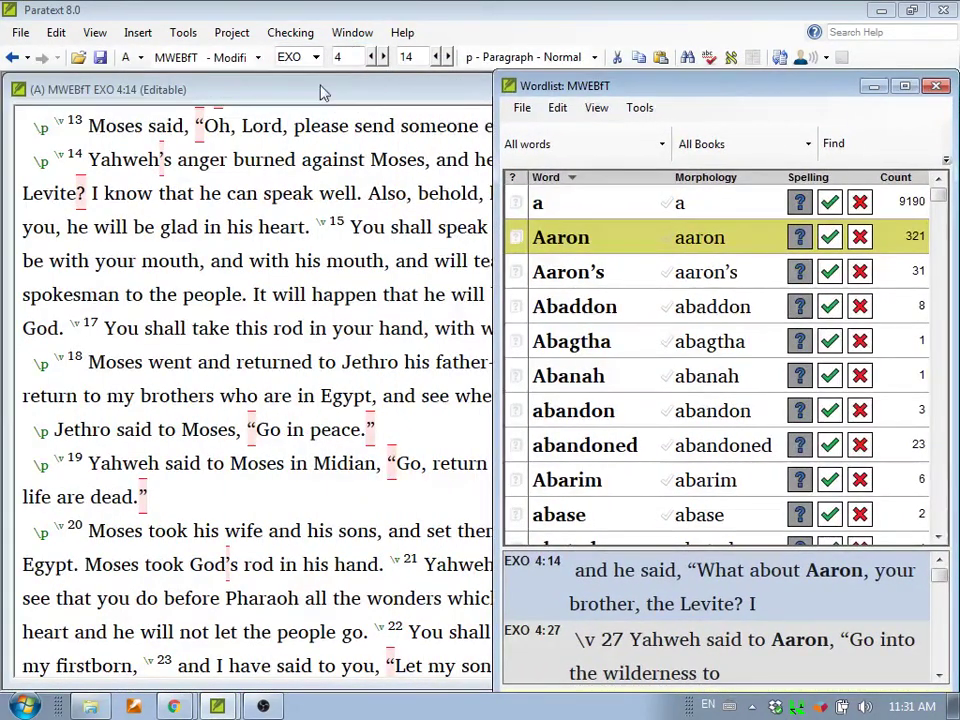
{"action": "left_click", "coordinate": [350, 33]}
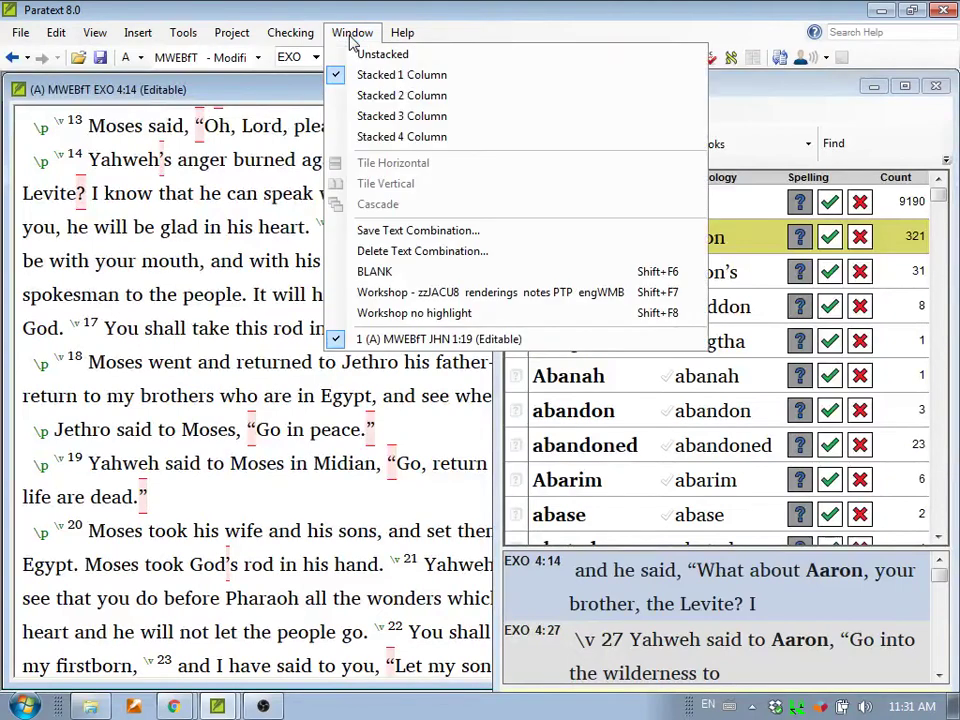
{"action": "left_click", "coordinate": [385, 117]}
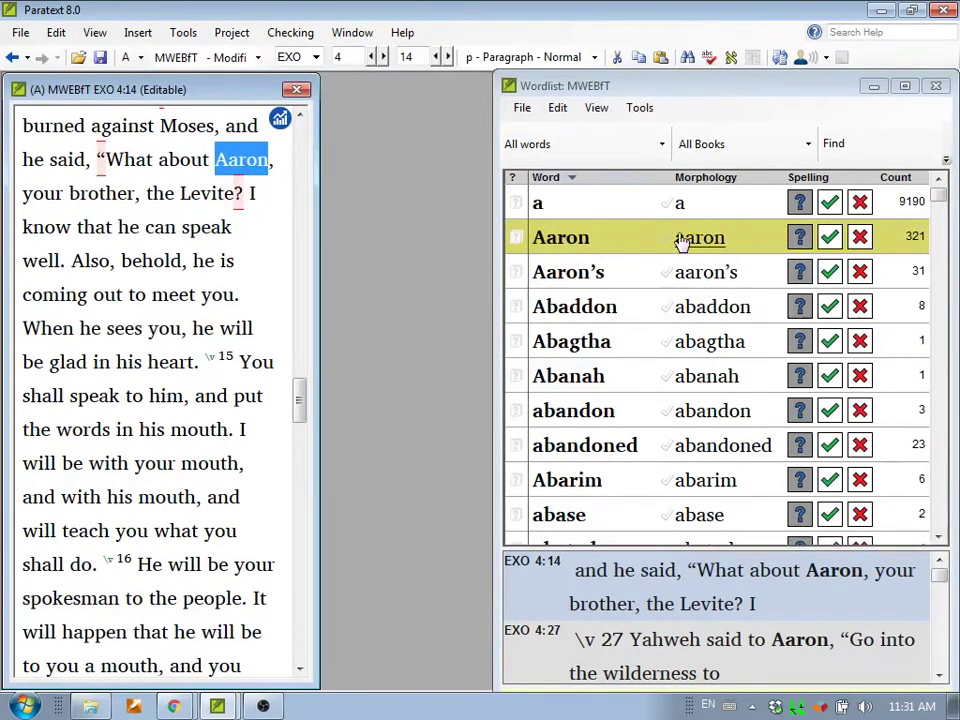
Position the Wordlist window directly beside the MWEBfT text column and widen it to fill the remaining space.
{"action": "left_click", "coordinate": [497, 129]}
{"action": "left_click_drag", "start_coordinate": [497, 129], "coordinate": [386, 133]}
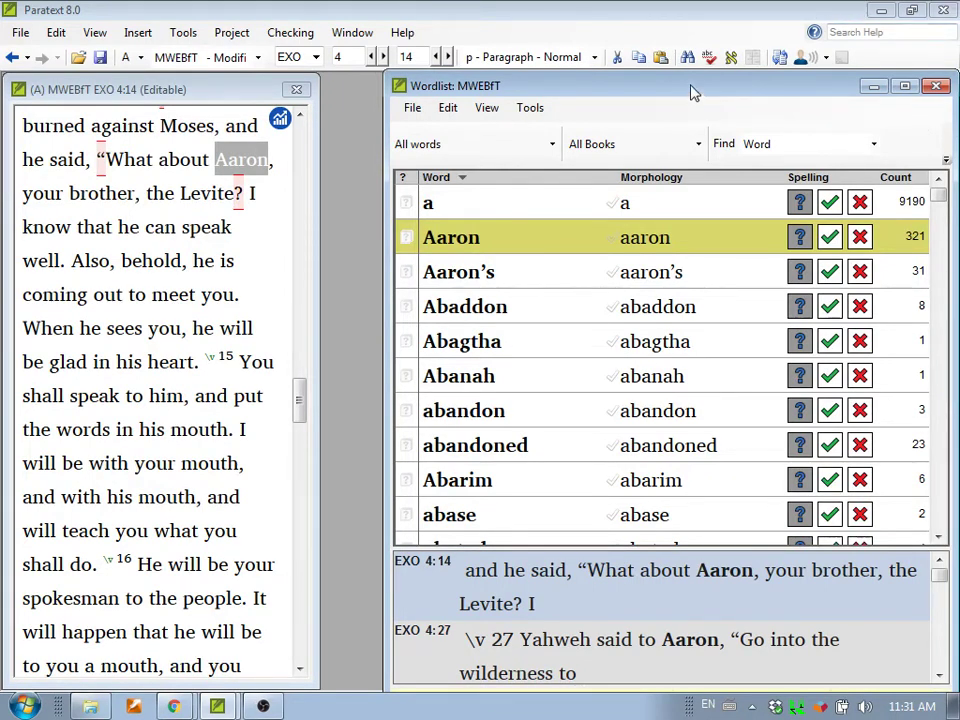
{"action": "left_click_drag", "start_coordinate": [692, 85], "coordinate": [959, 94]}
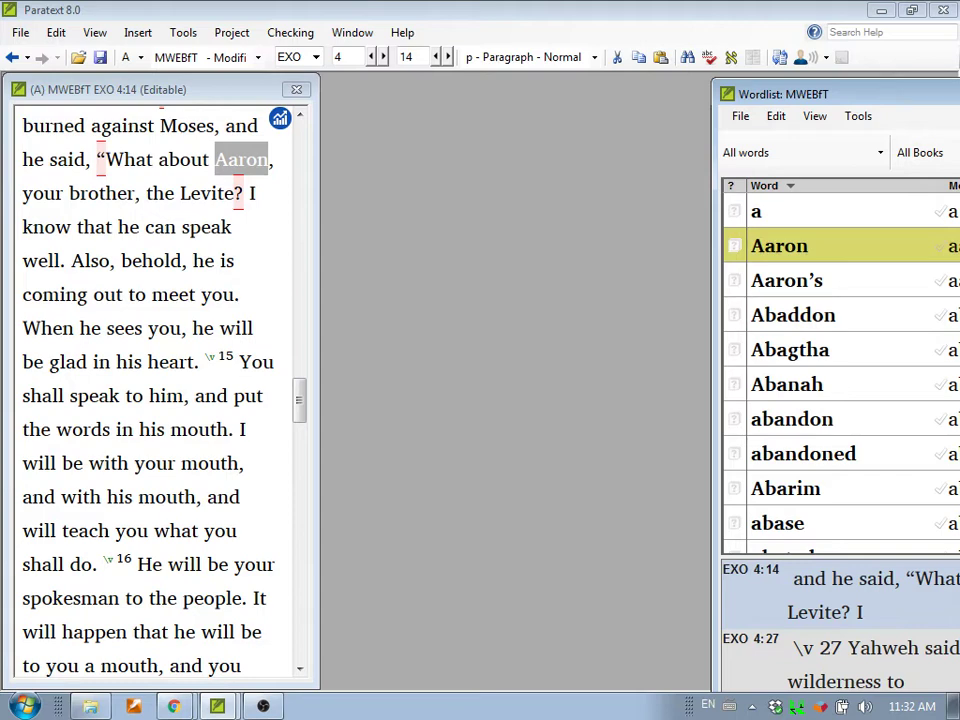
{"action": "left_click_drag", "start_coordinate": [857, 94], "coordinate": [506, 90]}
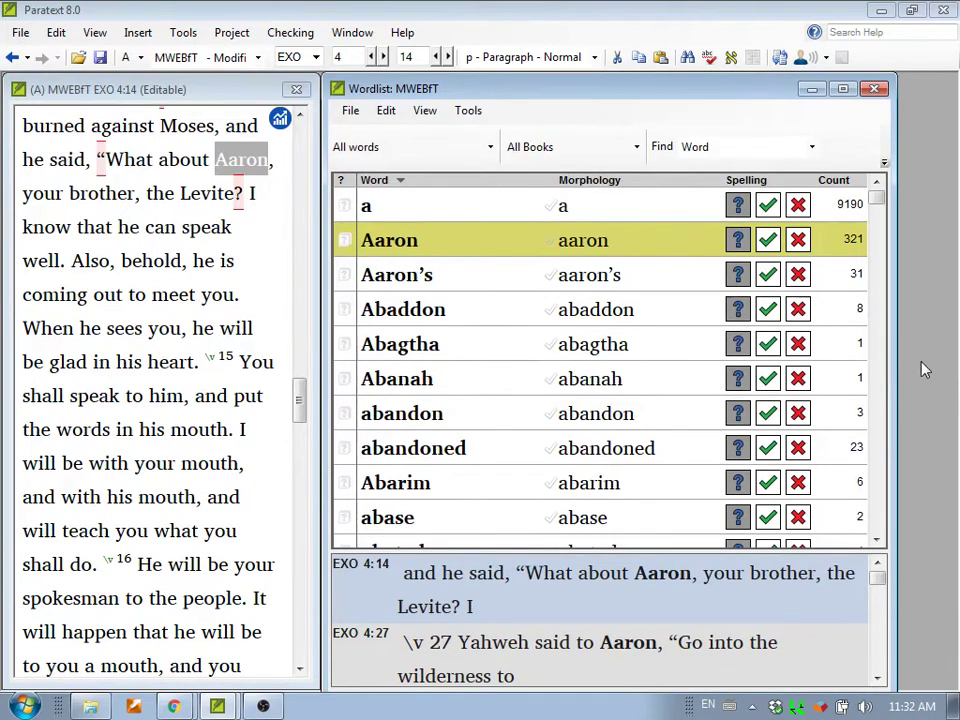
{"action": "left_click_drag", "start_coordinate": [889, 351], "coordinate": [949, 347]}
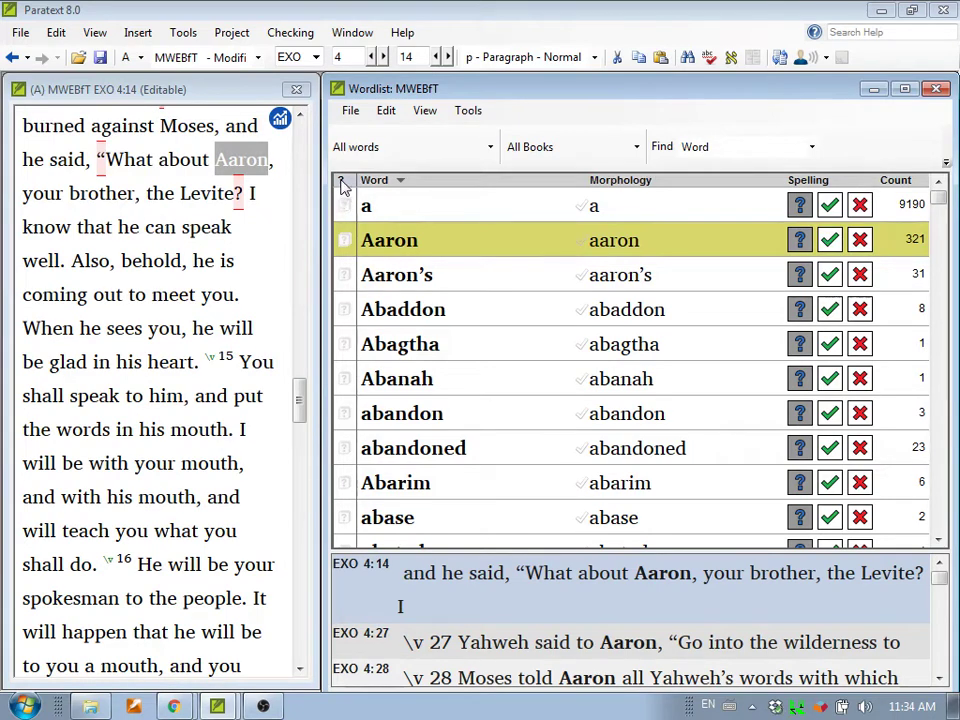
Add the note "I think this should be Aaarron" to the word "Aaron" in the Wordlist, and reopen it to review it.
{"action": "left_click", "coordinate": [343, 244]}
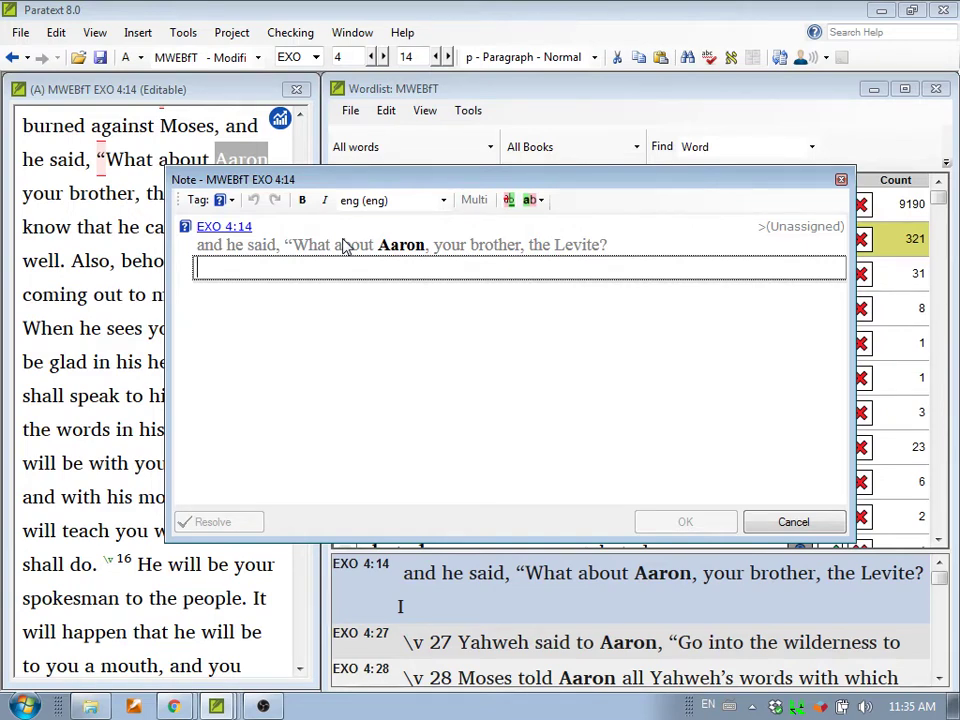
{"action": "type", "text": "I"}
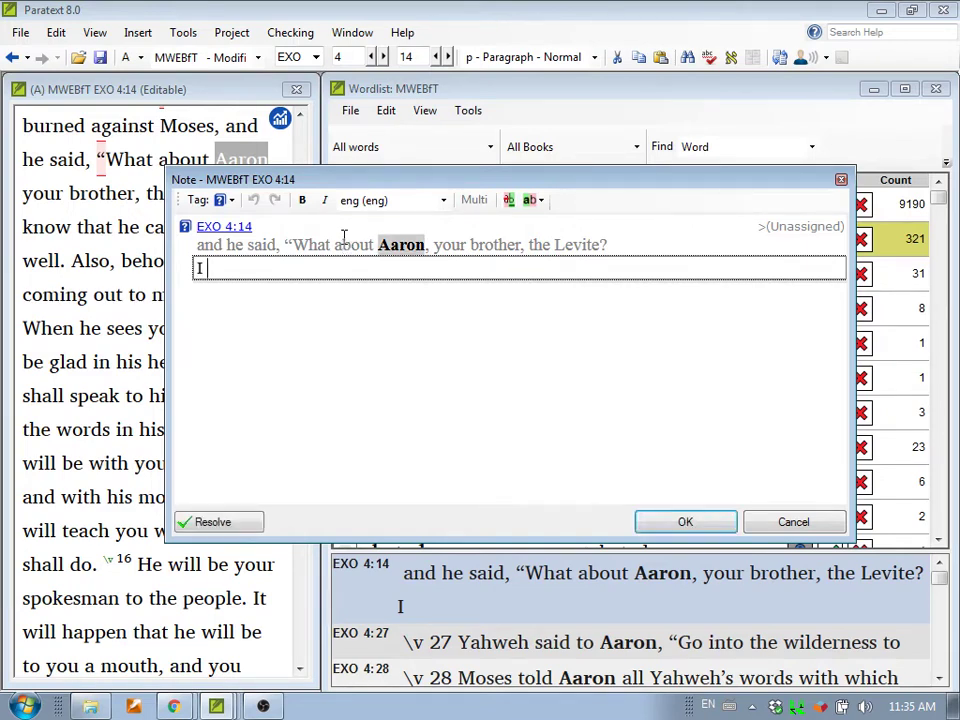
{"action": "type", "text": " think this "}
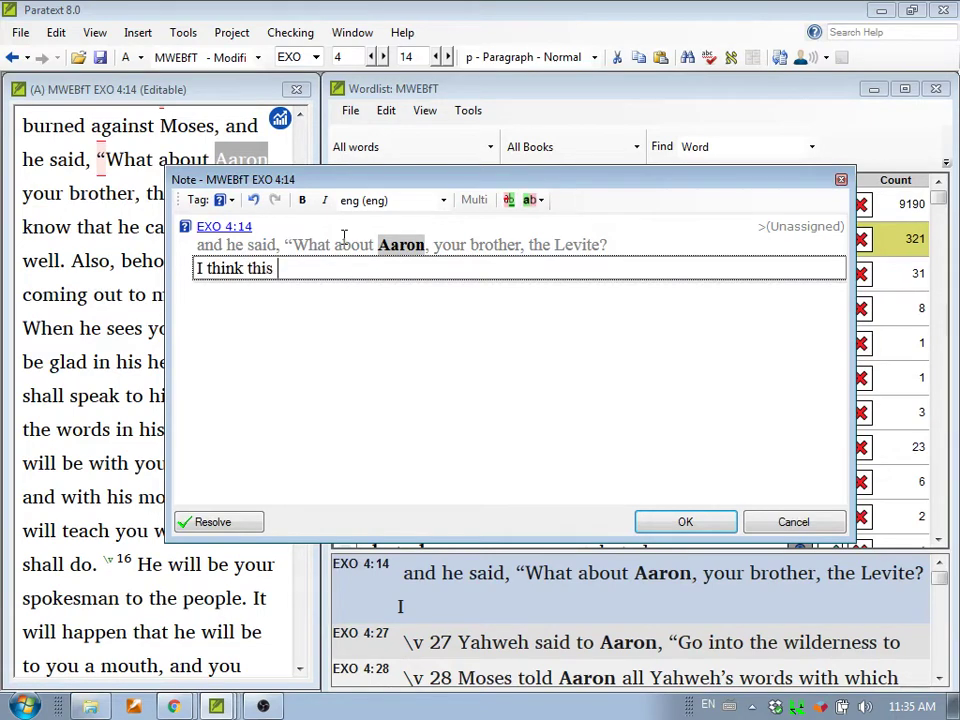
{"action": "type", "text": "should be AAA"}
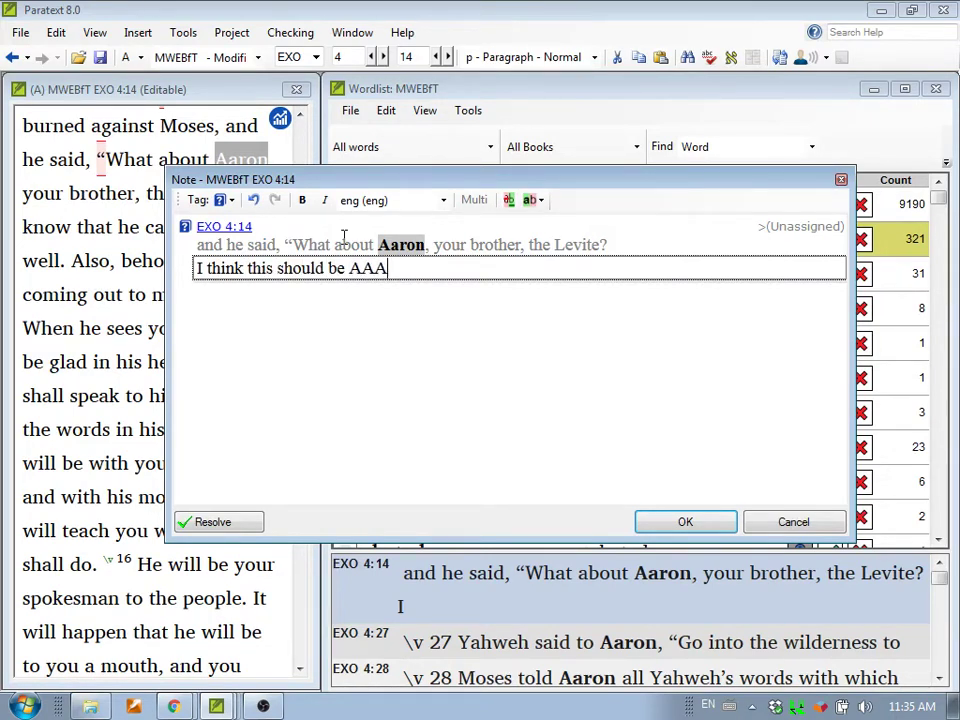
{"action": "key", "text": "BackSpace"}
{"action": "key", "text": "BackSpace"}
{"action": "type", "text": "aarron"}
{"action": "left_click", "coordinate": [700, 521]}
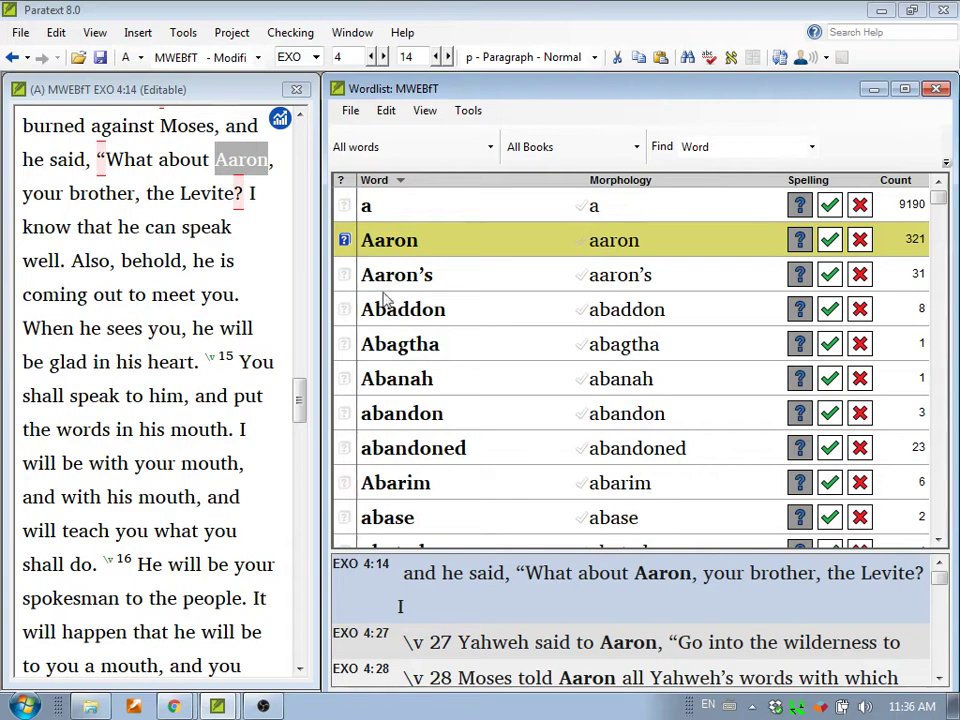
{"action": "left_click", "coordinate": [345, 241]}
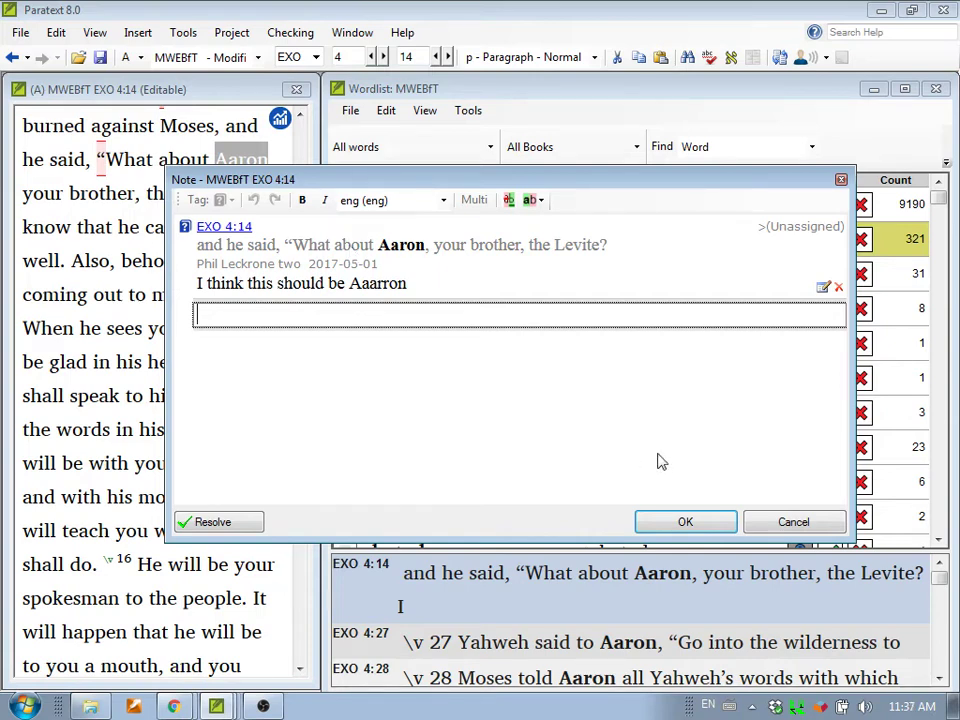
{"action": "left_click", "coordinate": [745, 527]}
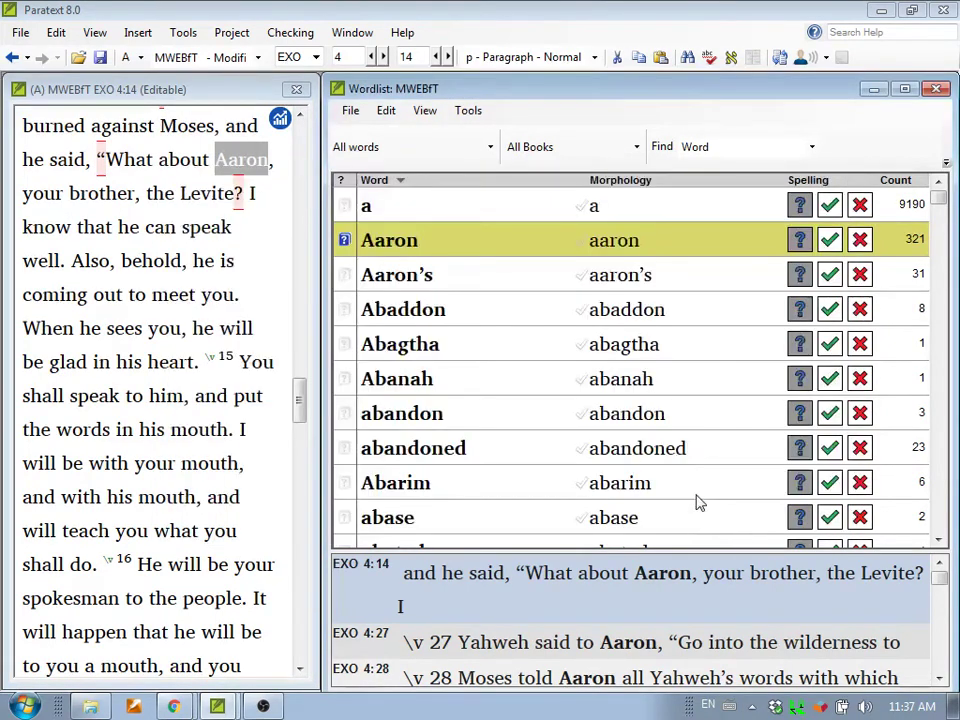
Maximize the Wordlist window and add the note ";lkgvjds lsdgl;sfd yw;lre zcclhyj ewr5 .eweel;atylewr5jy;rwle" to the word "abandoned".
{"action": "scroll", "coordinate": [687, 470], "scroll_direction": "down", "scroll_amount": 2}
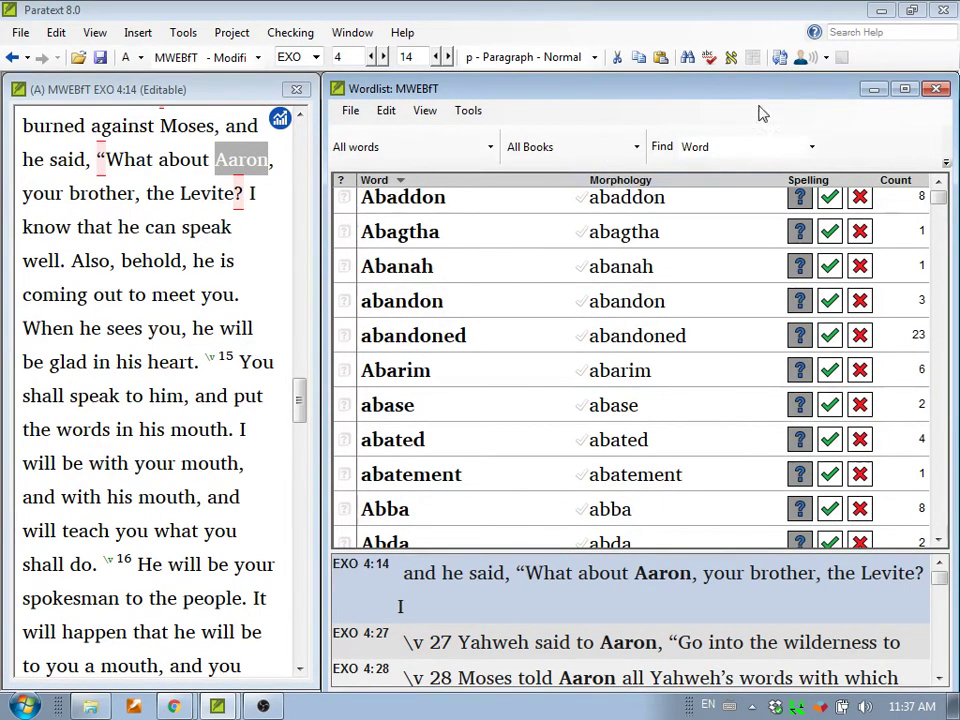
{"action": "left_click", "coordinate": [905, 93]}
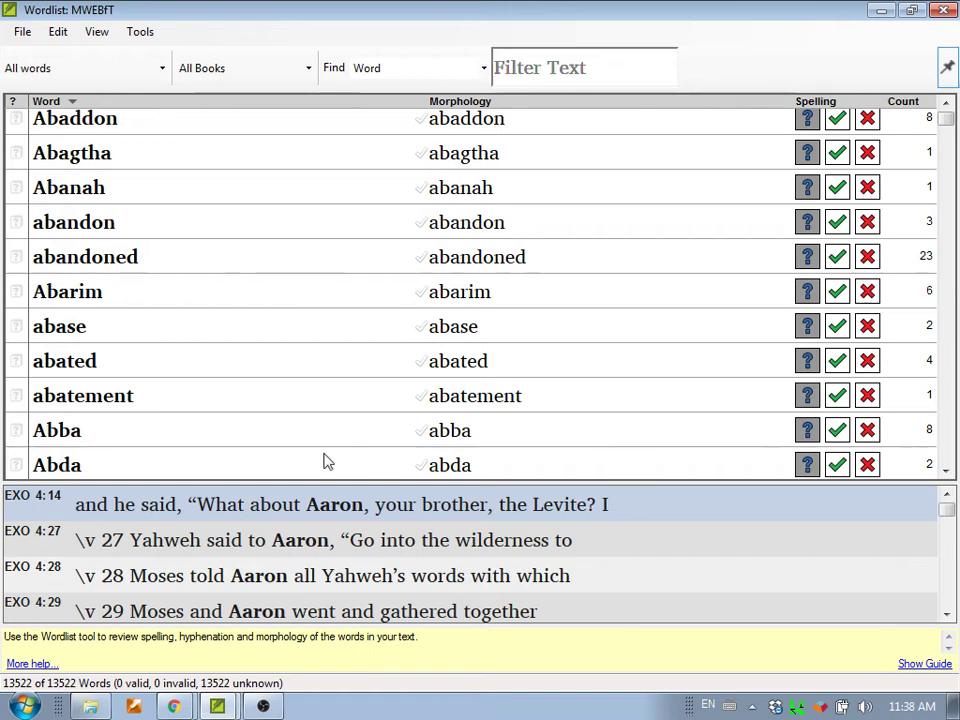
{"action": "left_click", "coordinate": [17, 260]}
{"action": "left_click", "coordinate": [17, 260]}
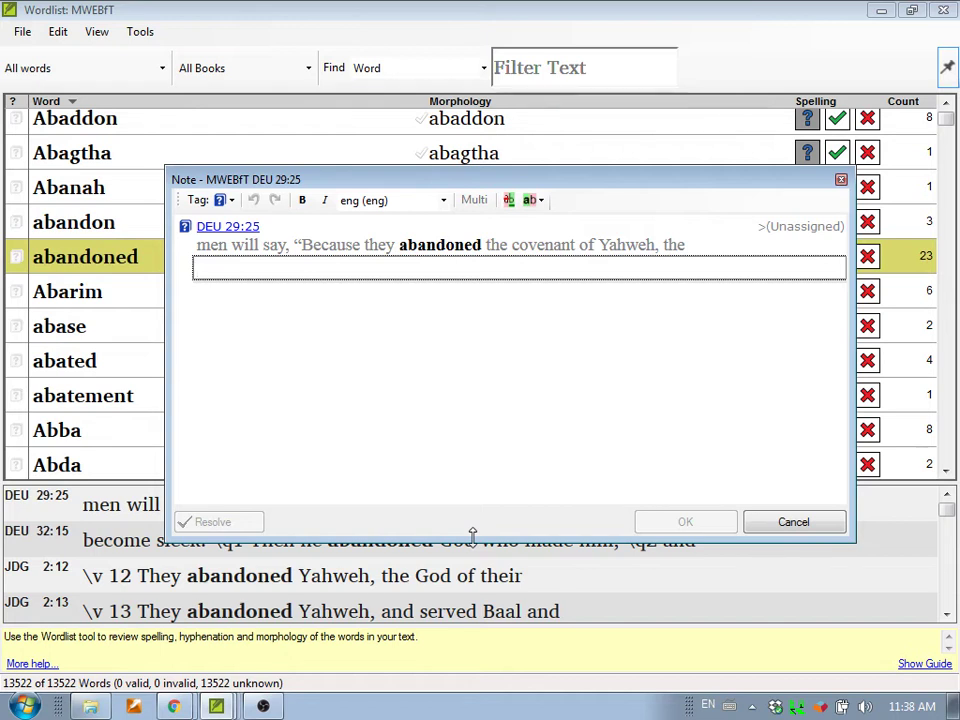
{"action": "type", "text": ";lkgvjds lsdgl;sfd yw;lre zcclhyj ewr5 .eweel;atylewr5jy;rwle"}
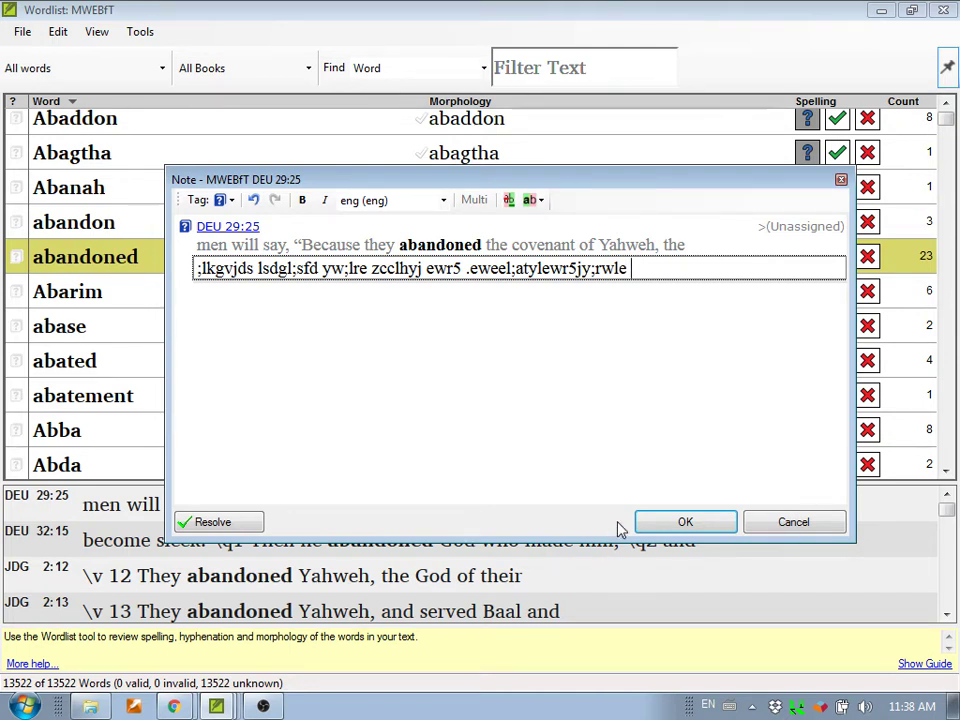
{"action": "left_click", "coordinate": [658, 522]}
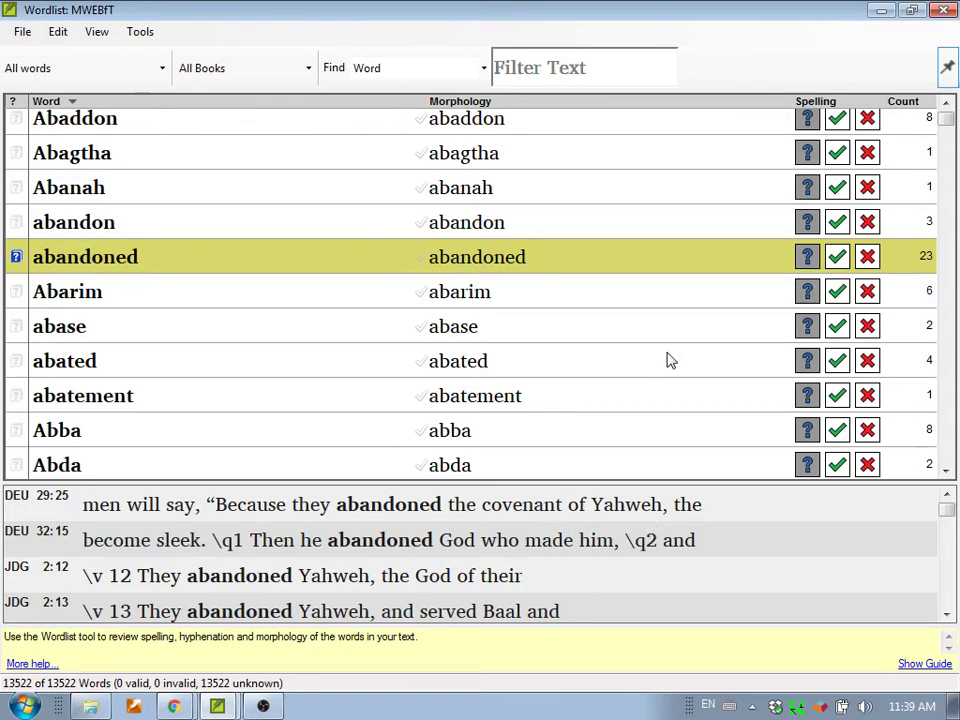
Add the note "g dslgser;ltj ew4les;lseh ewrl;;yer;ly rwelerrwelrwyw" to the word "Hannathon" in the Wordlist.
{"action": "left_click_drag", "start_coordinate": [950, 122], "coordinate": [945, 250]}
{"action": "left_click", "coordinate": [15, 276]}
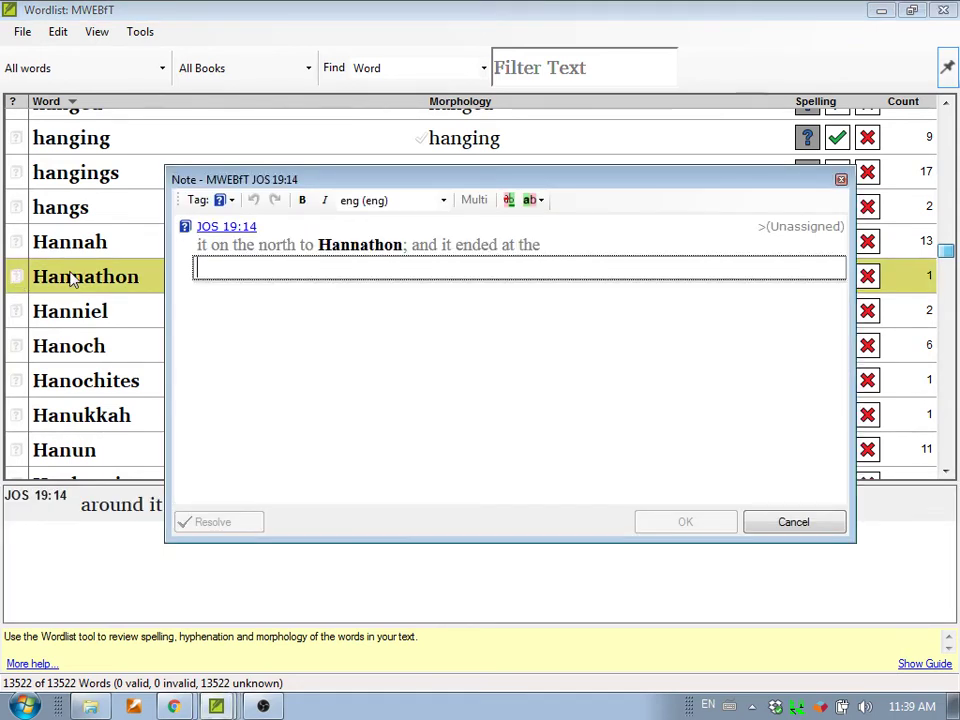
{"action": "type", "text": "g dslgser;ltj ew4les;lseh ewrl;;yer;ly rwelerrwelrwyw"}
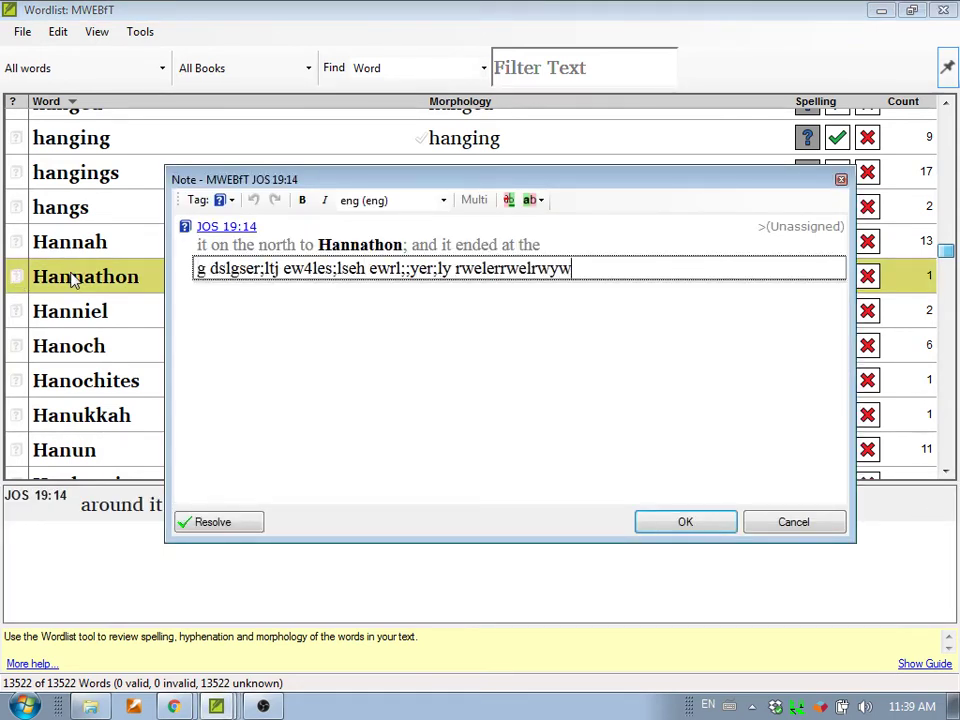
{"action": "left_click", "coordinate": [685, 522]}
Add the note "ds fdl;yjrly re4lyw4l; rre6 yerl;yer l;yl er;lyerl6;y wrerwewrthwrtj" to the word "harden" in the Wordlist.
{"action": "scroll", "coordinate": [122, 399], "scroll_direction": "down", "scroll_amount": 8}
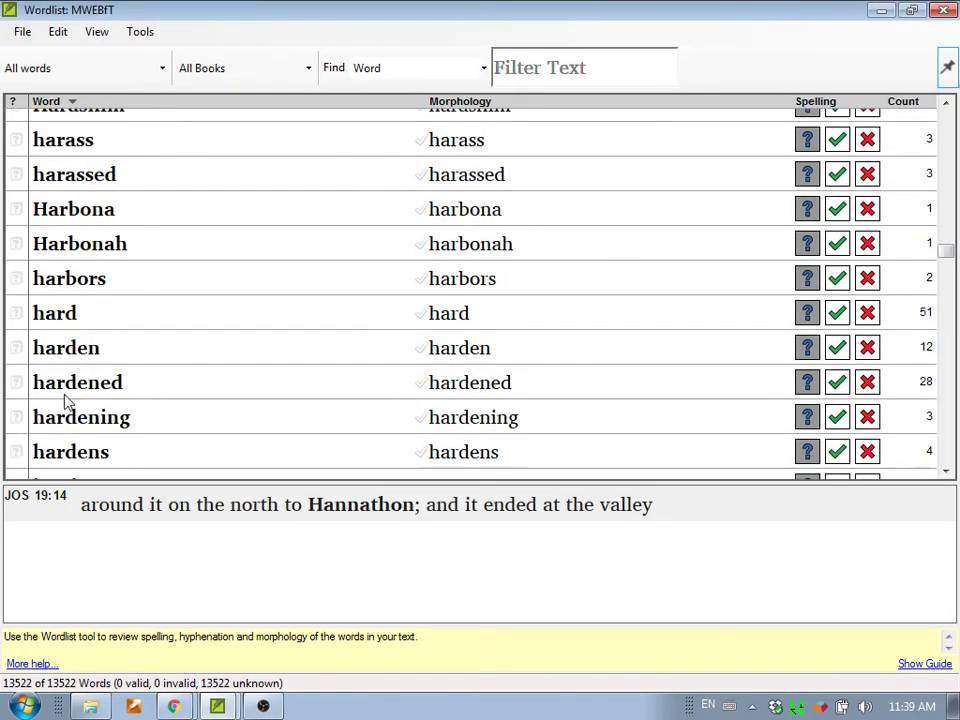
{"action": "left_click", "coordinate": [17, 350]}
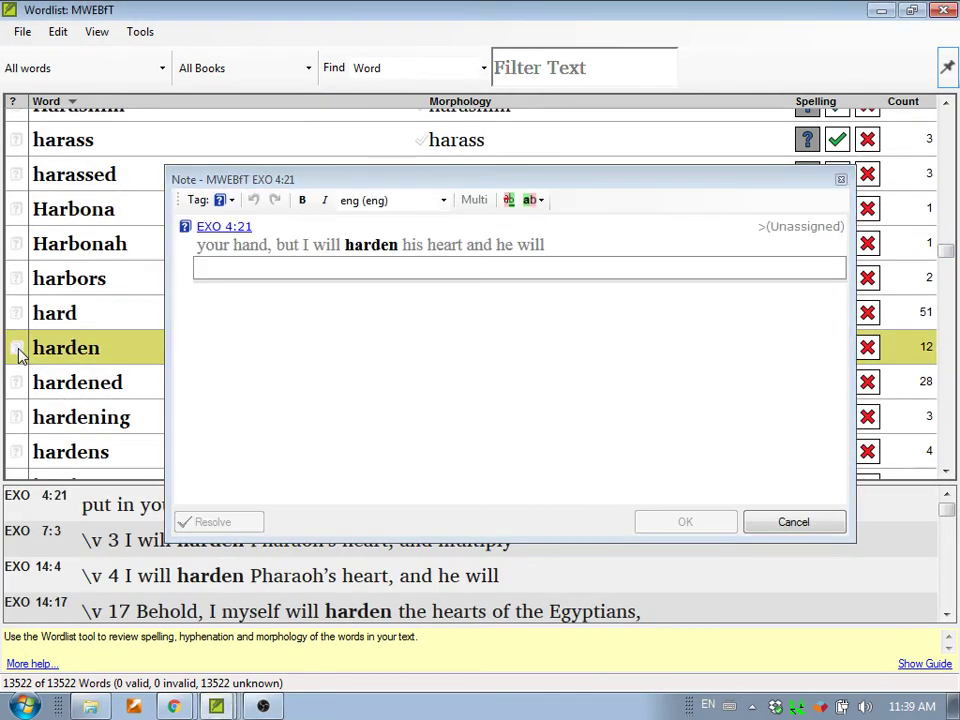
{"action": "left_click", "coordinate": [561, 275]}
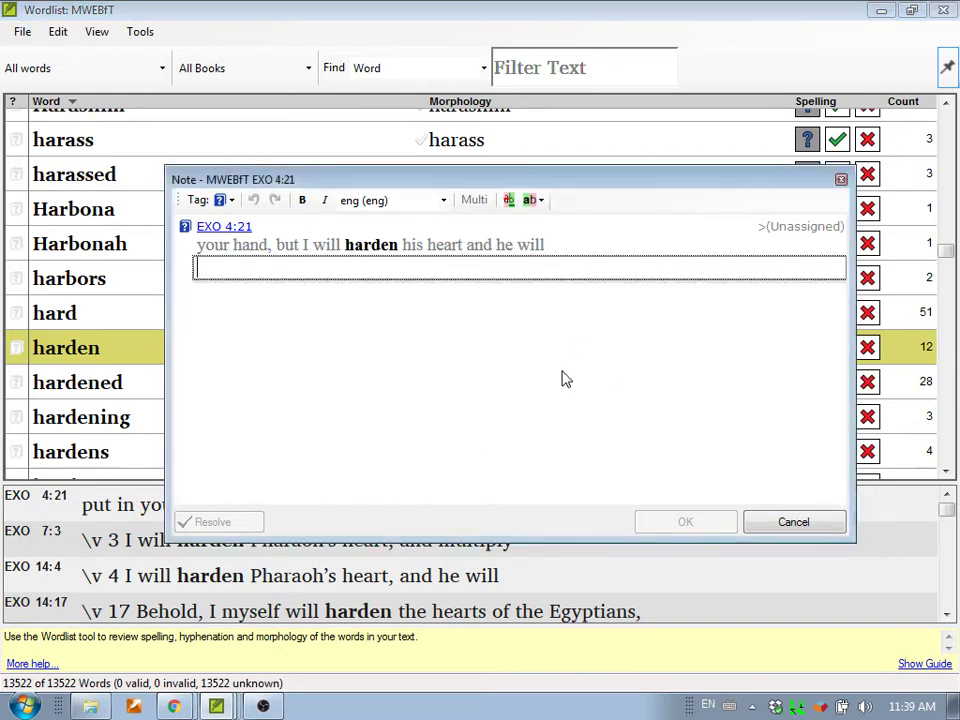
{"action": "type", "text": "ds fdl;yjrly re4lyw4l; "}
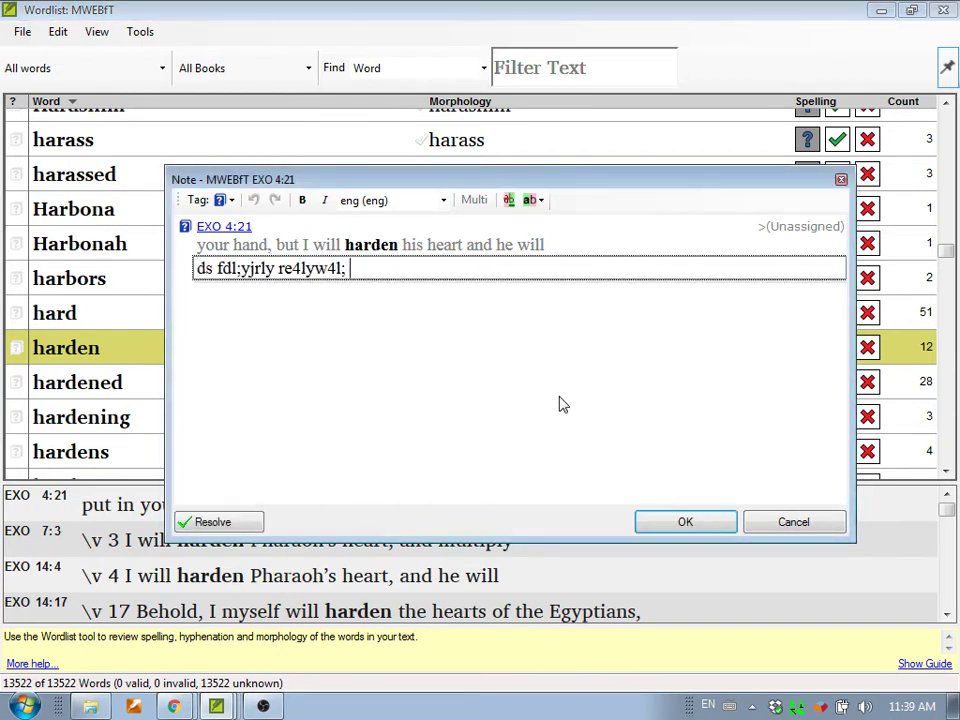
{"action": "type", "text": "rre6 yerl;yer l;yl er;lyerl6;y wrerwewrthwrtj"}
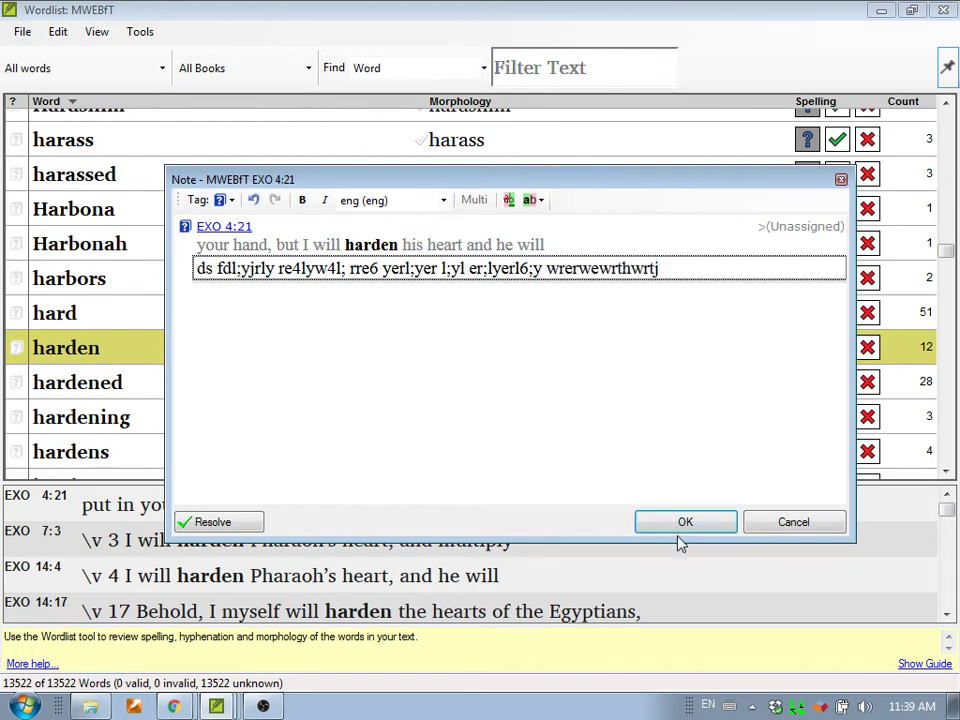
{"action": "left_click", "coordinate": [645, 527]}
Add the note "d ghrsl;yrlhdffhr;lhyer ;lhlr hrh rd tl;rlrslrdlsrhl rslhydsrt" to the word "Hazzurim" in the Wordlist.
{"action": "scroll", "coordinate": [189, 420], "scroll_direction": "down", "scroll_amount": 20}
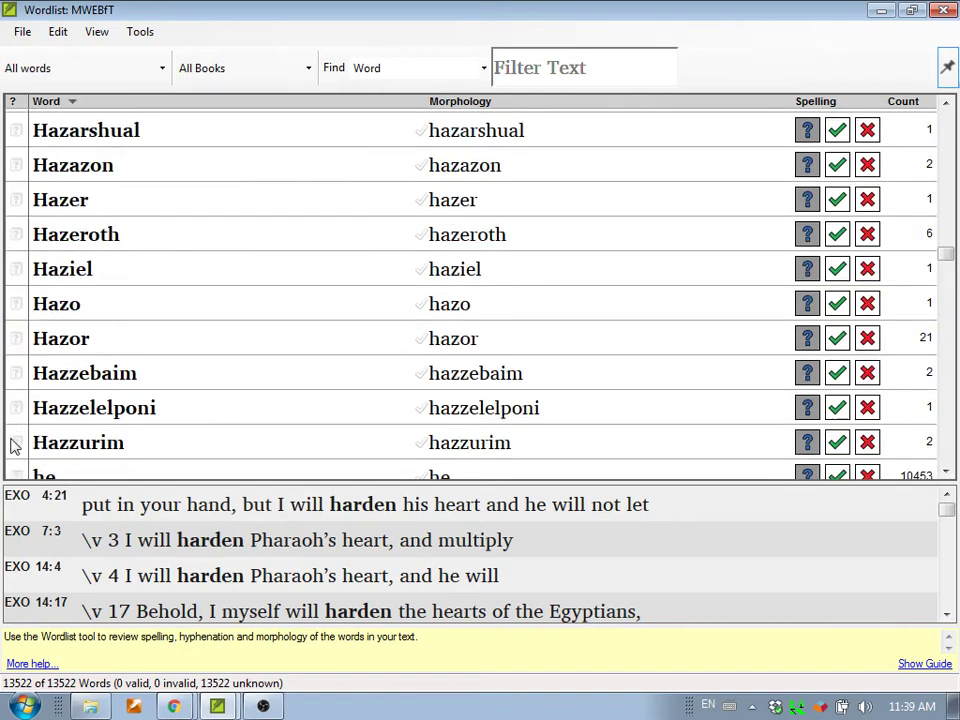
{"action": "left_click", "coordinate": [14, 443]}
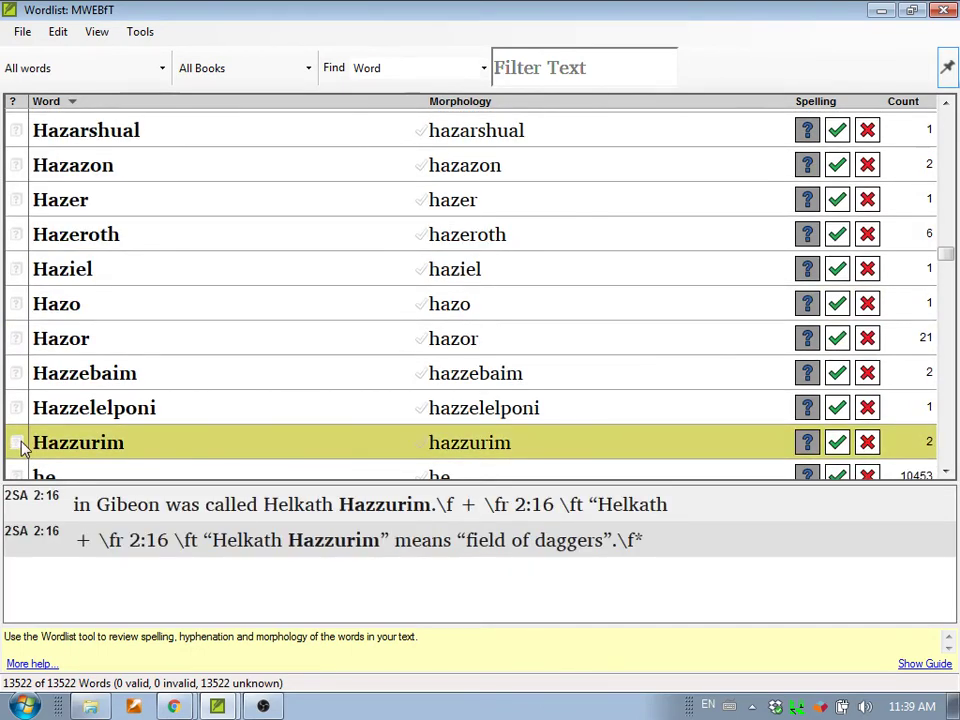
{"action": "left_click", "coordinate": [18, 443]}
{"action": "type", "text": "d ghrsl;yrlhdffhr"}
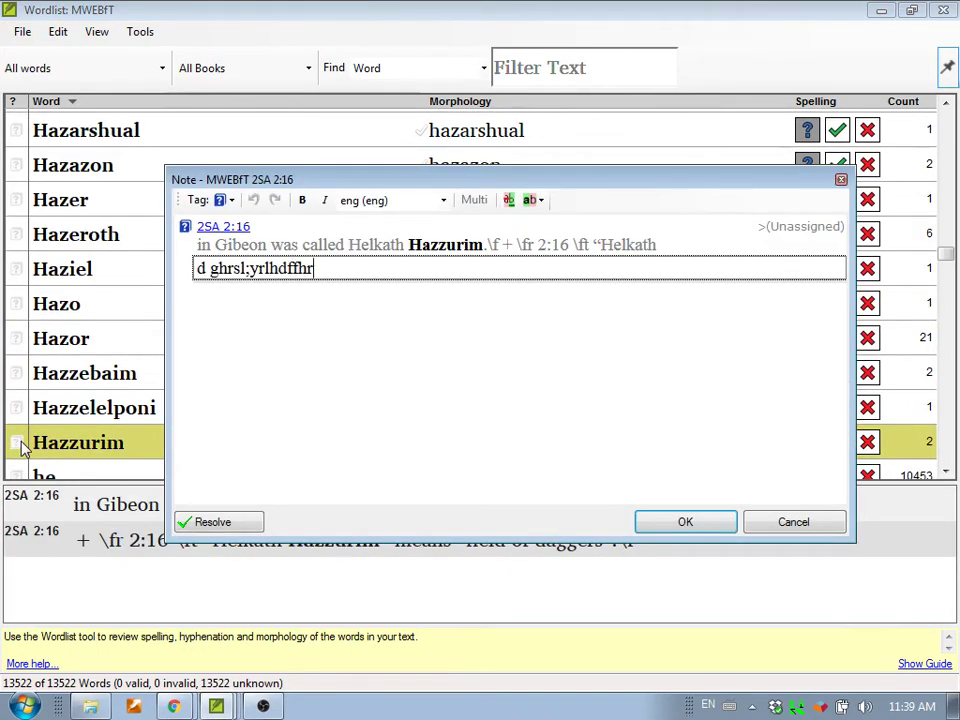
{"action": "type", "text": ";lhyer ;lhlr hrh rd tl;rlrslrdlsrhl rslhydsrt"}
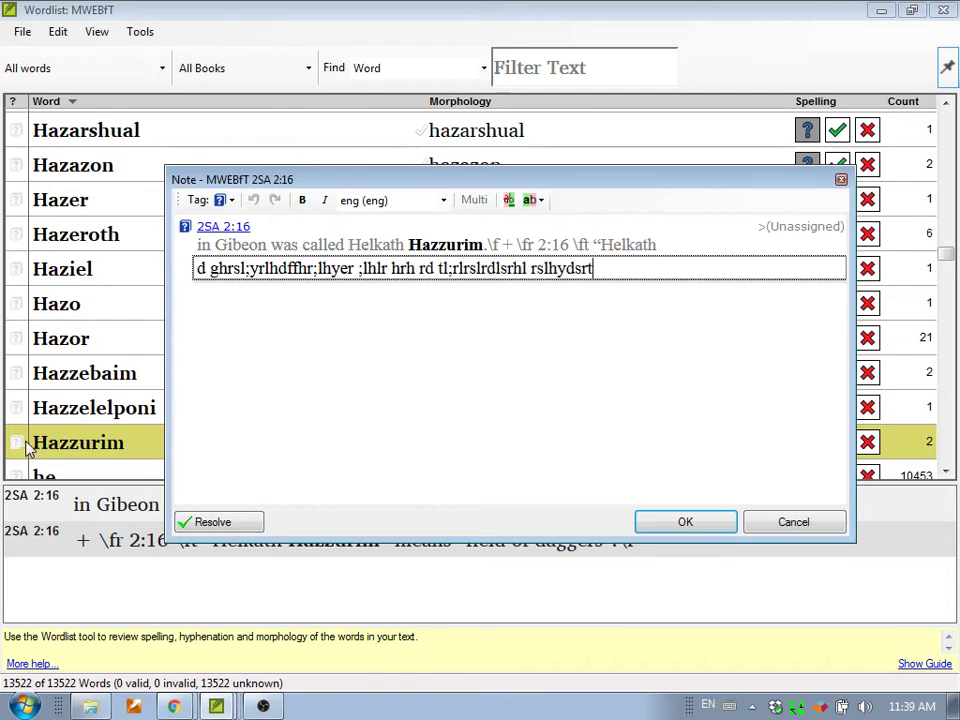
{"action": "left_click", "coordinate": [662, 521]}
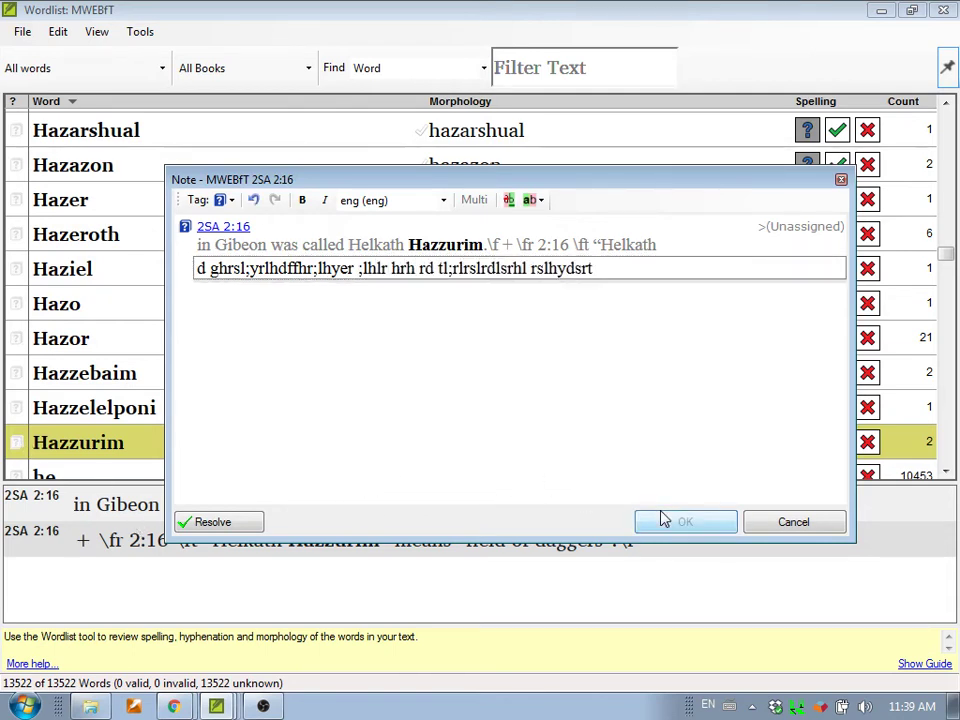
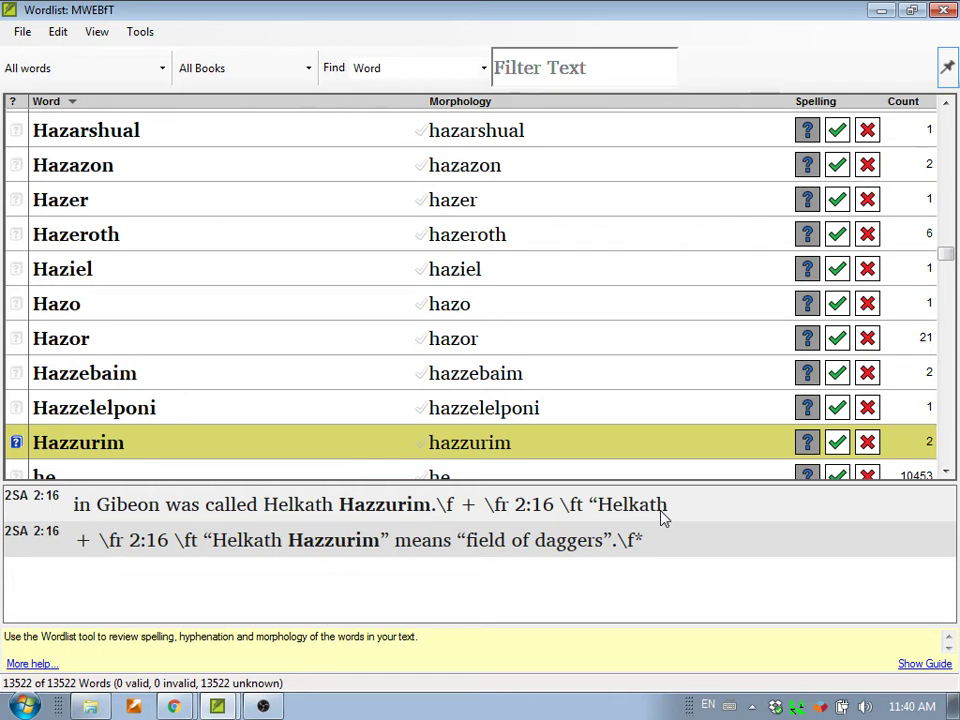
Filter the Wordlist to Unresolved Spelling Discussion to review the words with notes, and switch the filter to Unknown.
{"action": "left_click", "coordinate": [162, 70]}
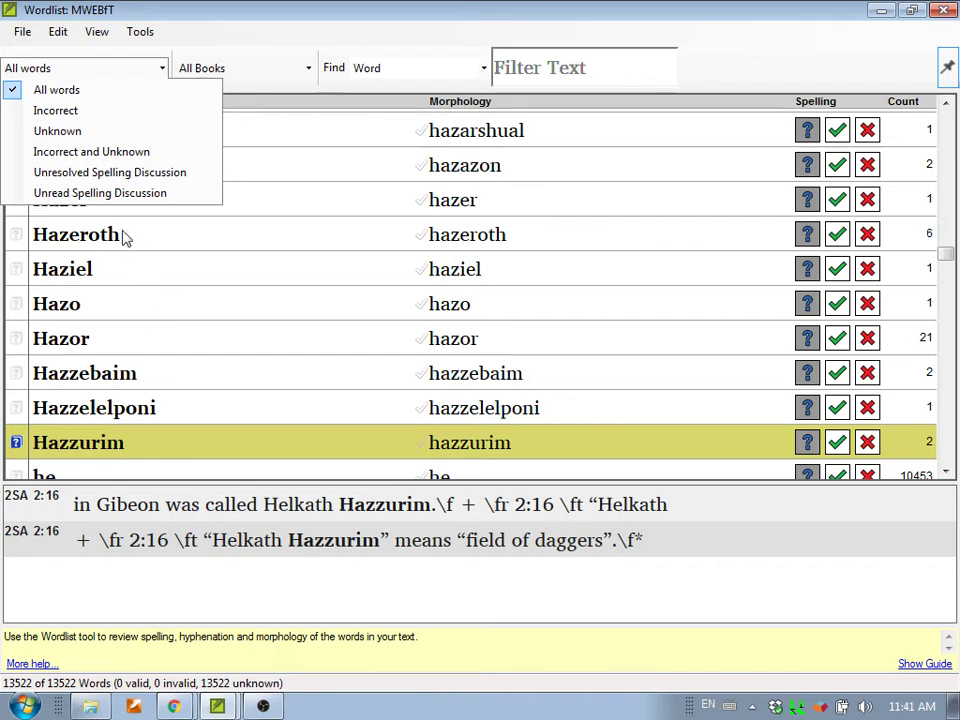
{"action": "left_click", "coordinate": [109, 176]}
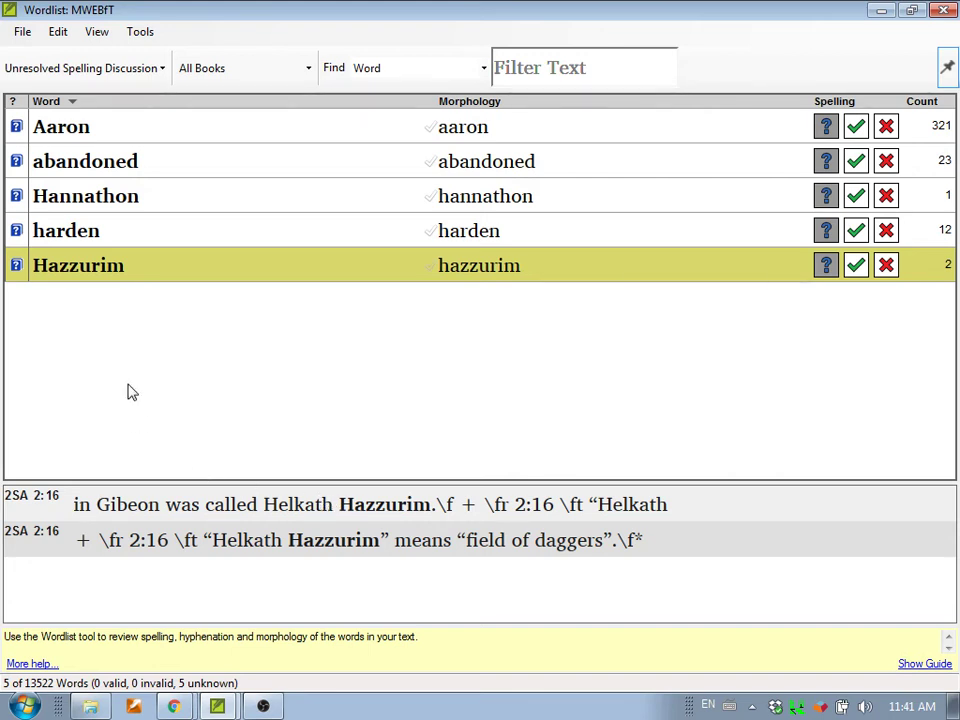
{"action": "left_click", "coordinate": [166, 70]}
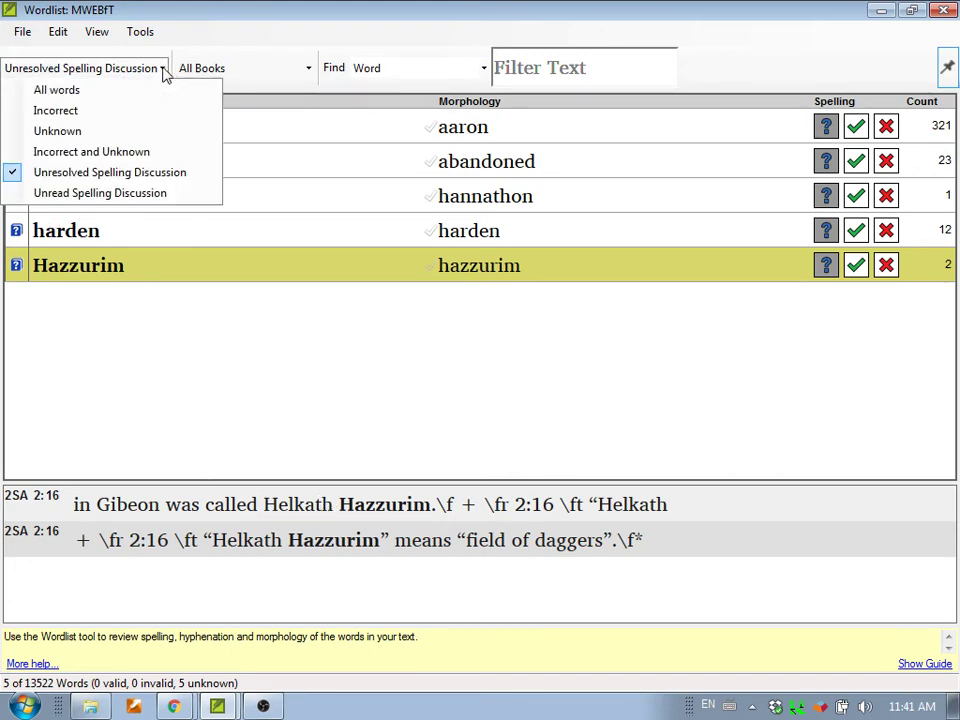
{"action": "left_click", "coordinate": [79, 129]}
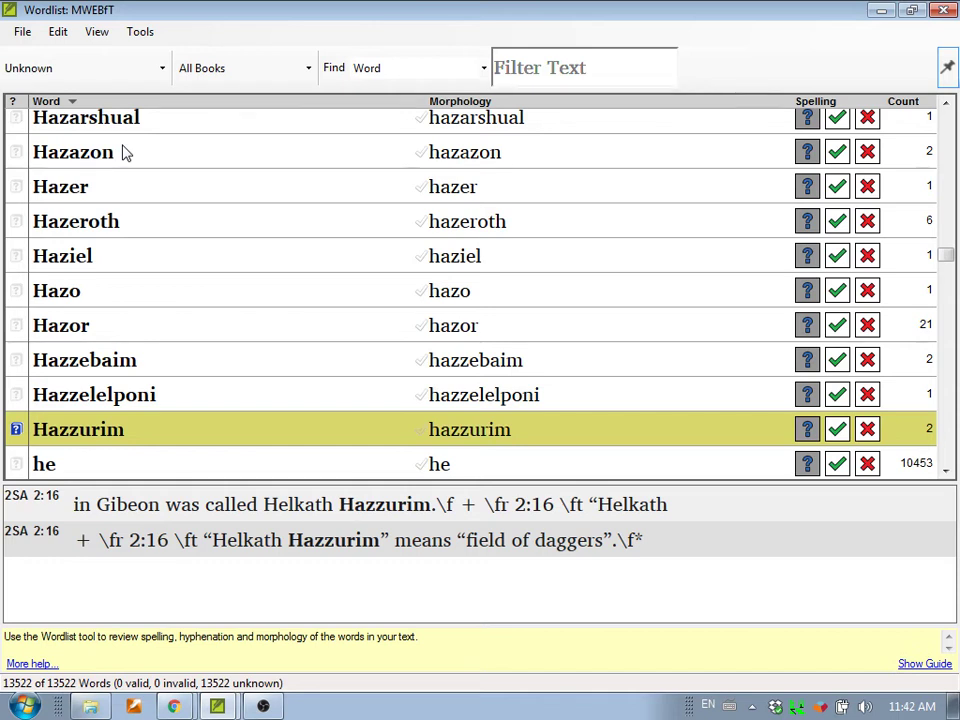
Open the custom verse selection for the Wordlist's book filter.
{"action": "left_click", "coordinate": [310, 76]}
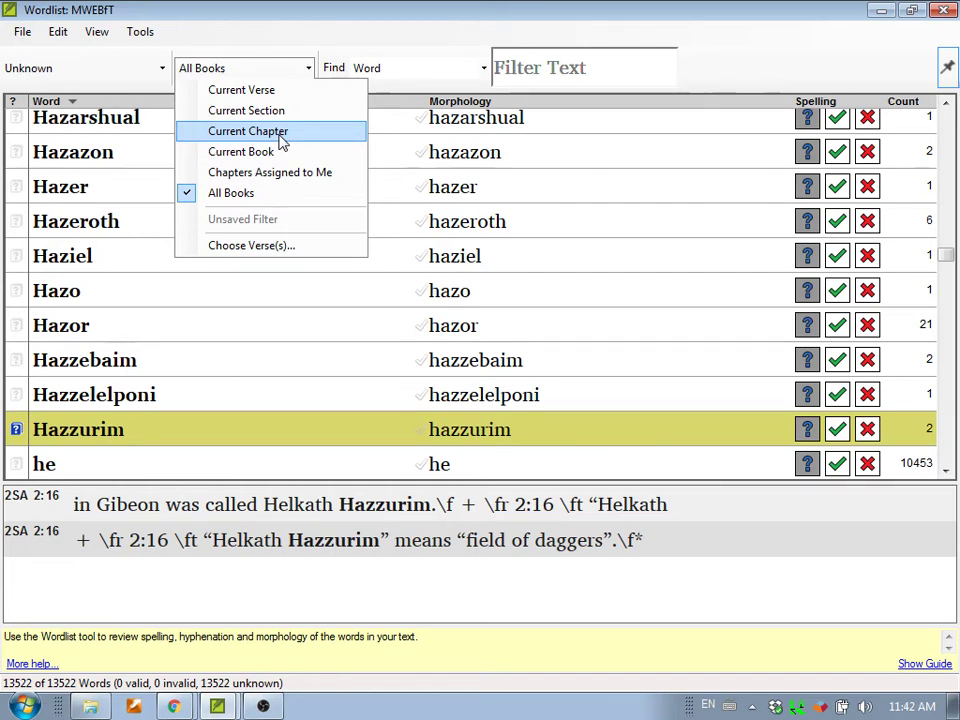
{"action": "left_click", "coordinate": [284, 247]}
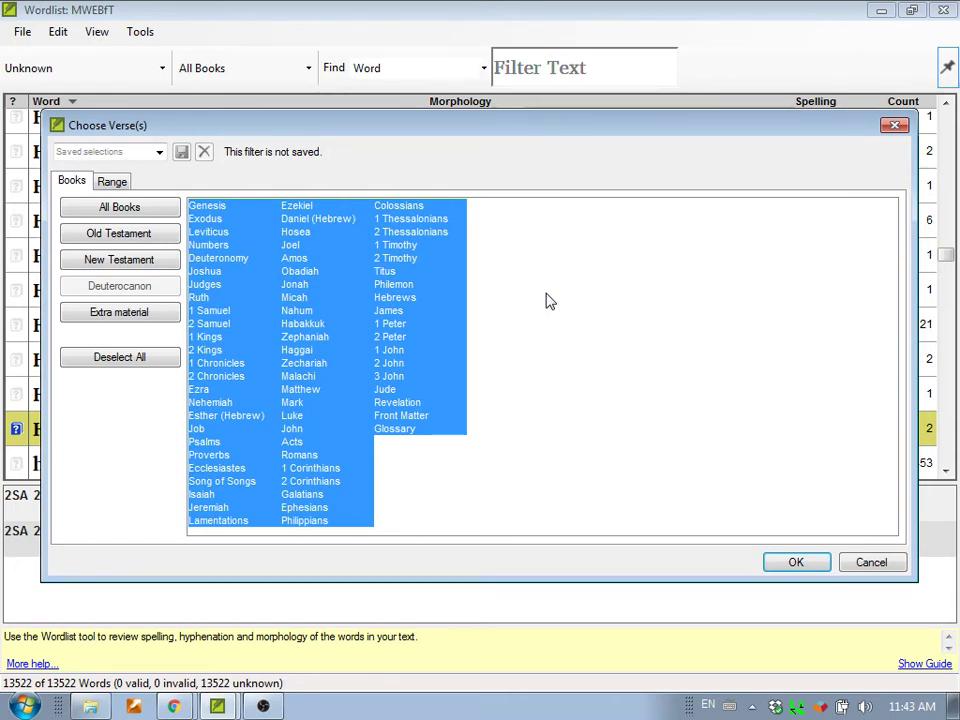
Replace the book selection with the New Testament and Old Testament books, and view the verse range options.
{"action": "left_click", "coordinate": [122, 360]}
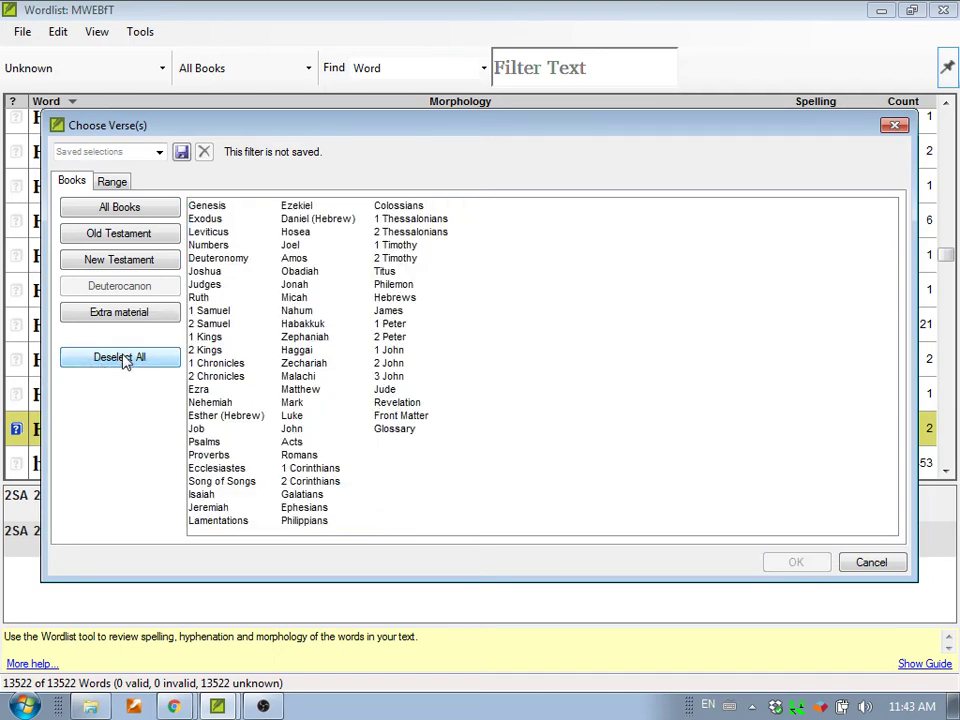
{"action": "left_click", "coordinate": [105, 264]}
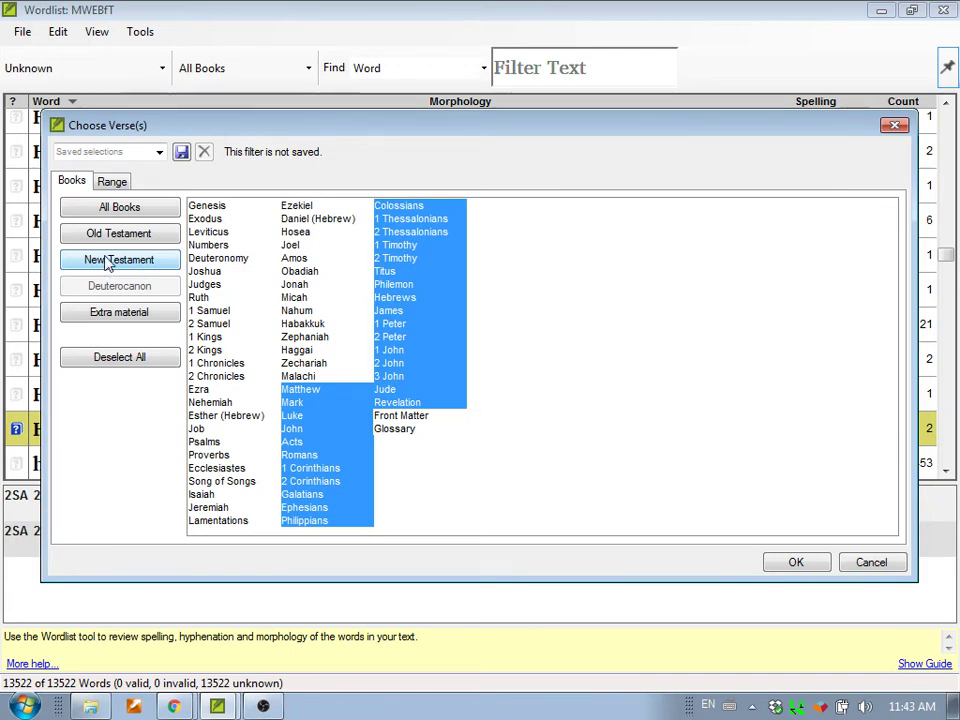
{"action": "left_click", "coordinate": [106, 240]}
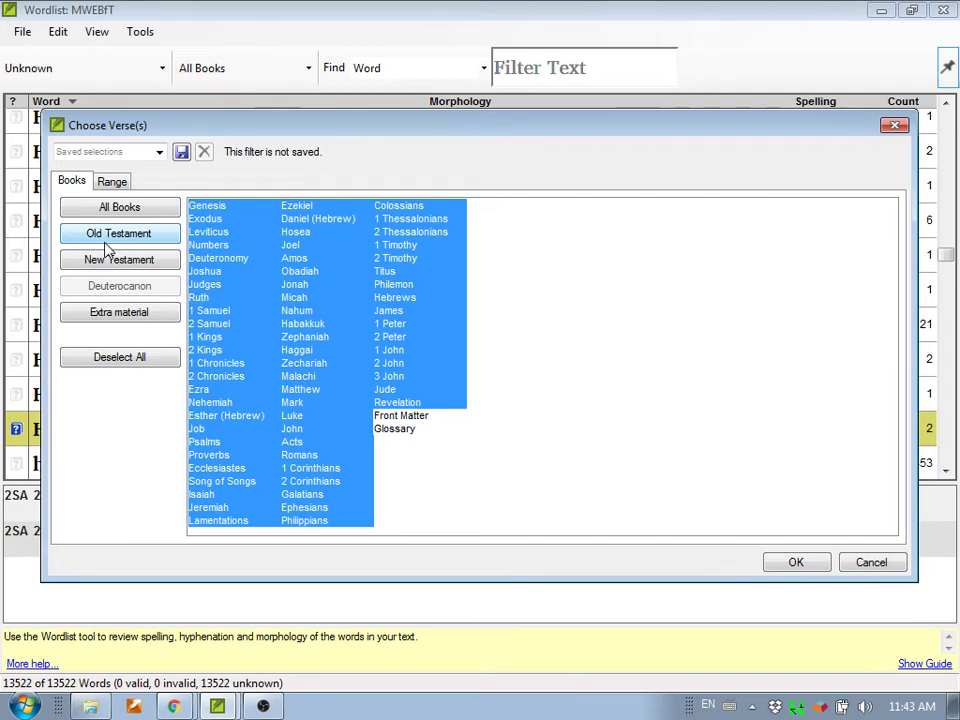
{"action": "left_click", "coordinate": [114, 184]}
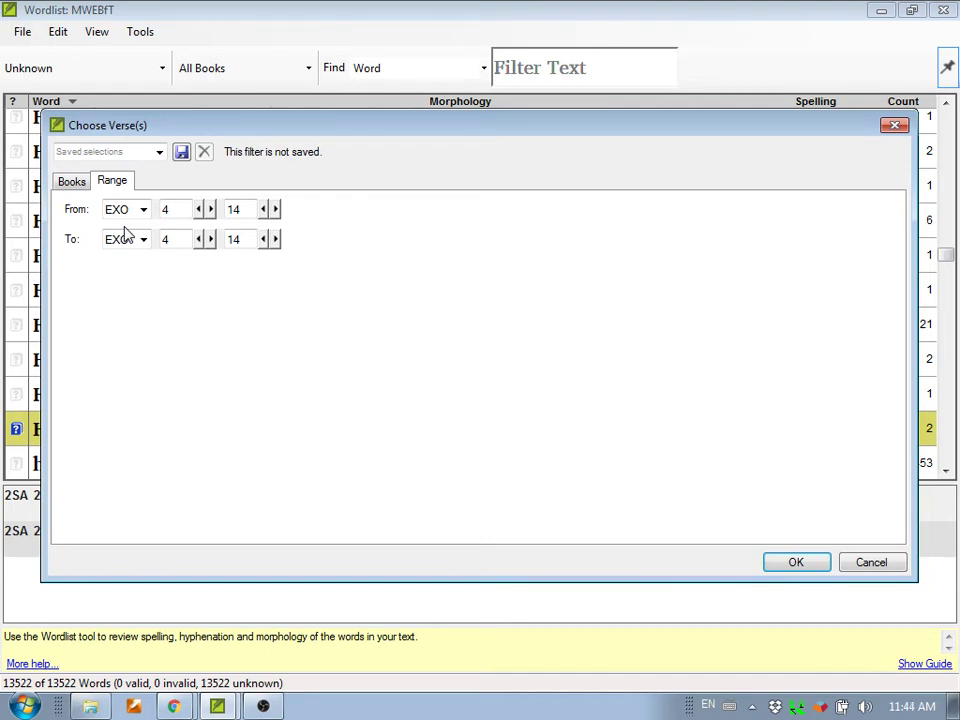
{"action": "left_click", "coordinate": [78, 183]}
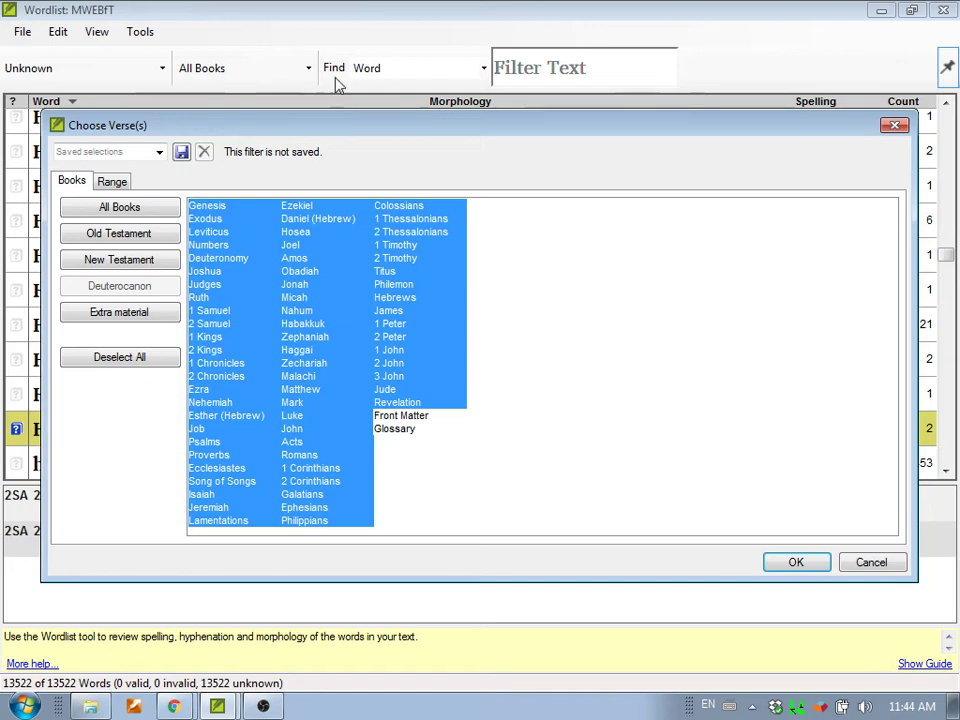
Clear the book selection, select only Matthew, Mark, Luke and John, and save the selection as "4 Gospels".
{"action": "left_click", "coordinate": [104, 370]}
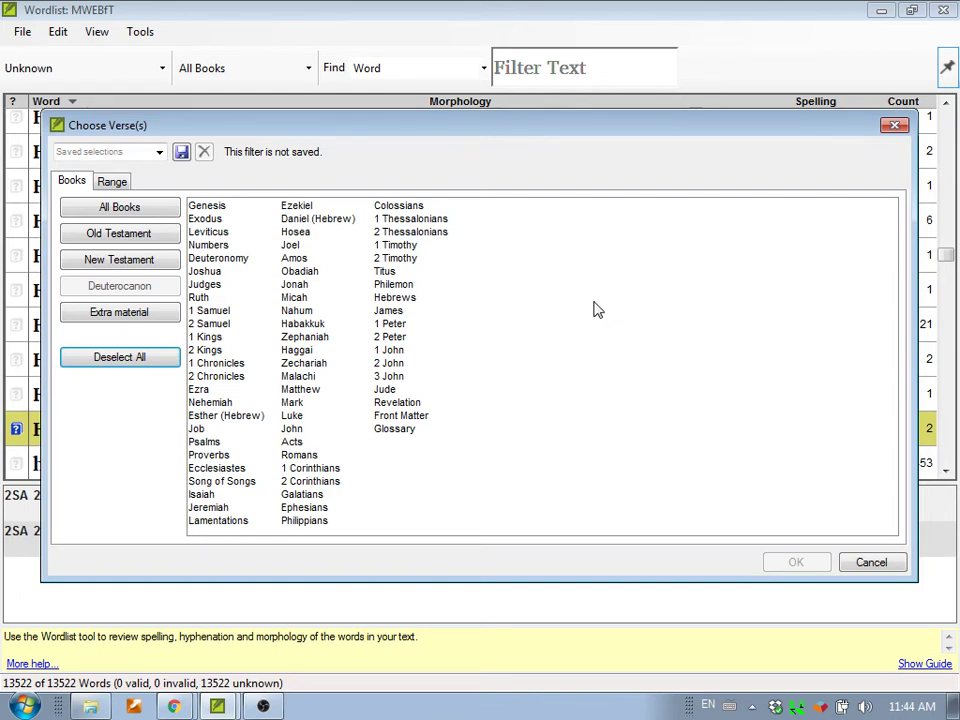
{"action": "left_click", "coordinate": [300, 390]}
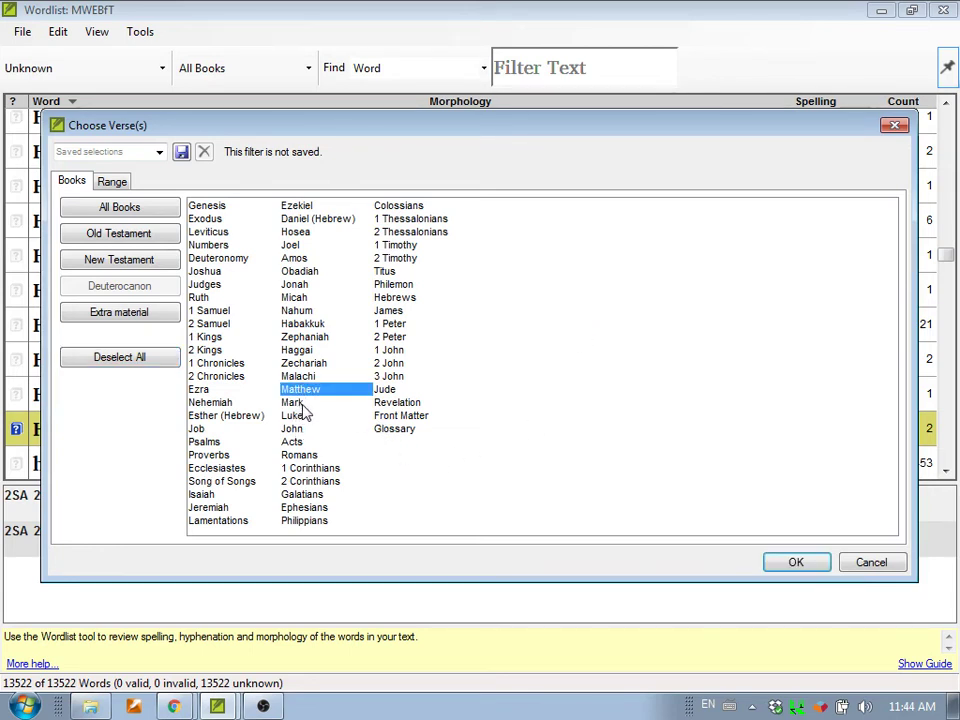
{"action": "left_click_drag", "start_coordinate": [310, 405], "coordinate": [358, 443]}
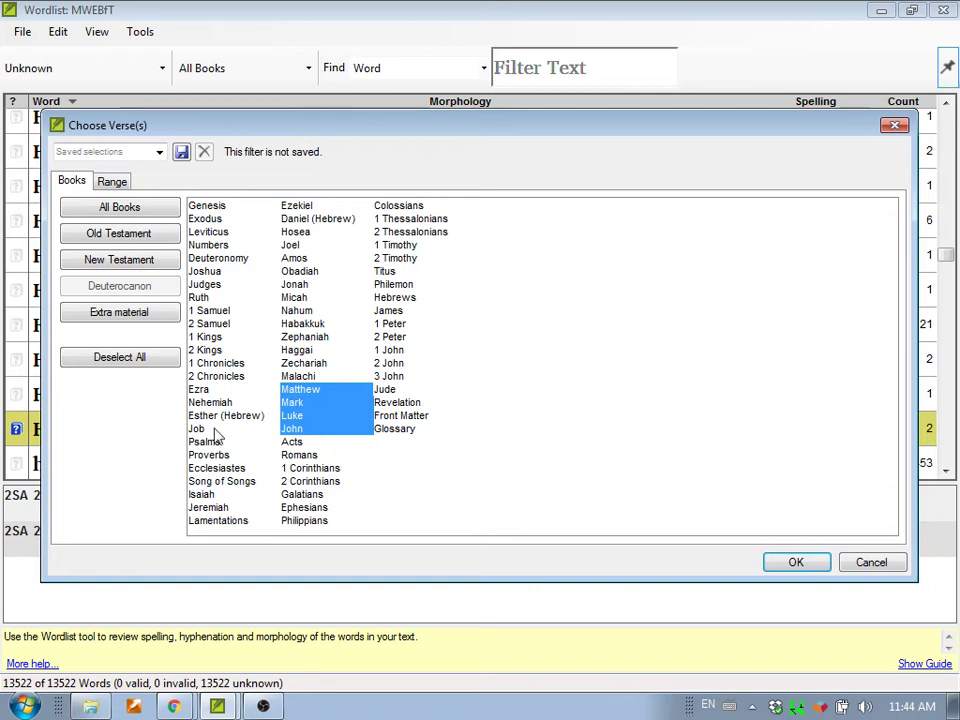
{"action": "left_click", "coordinate": [103, 153]}
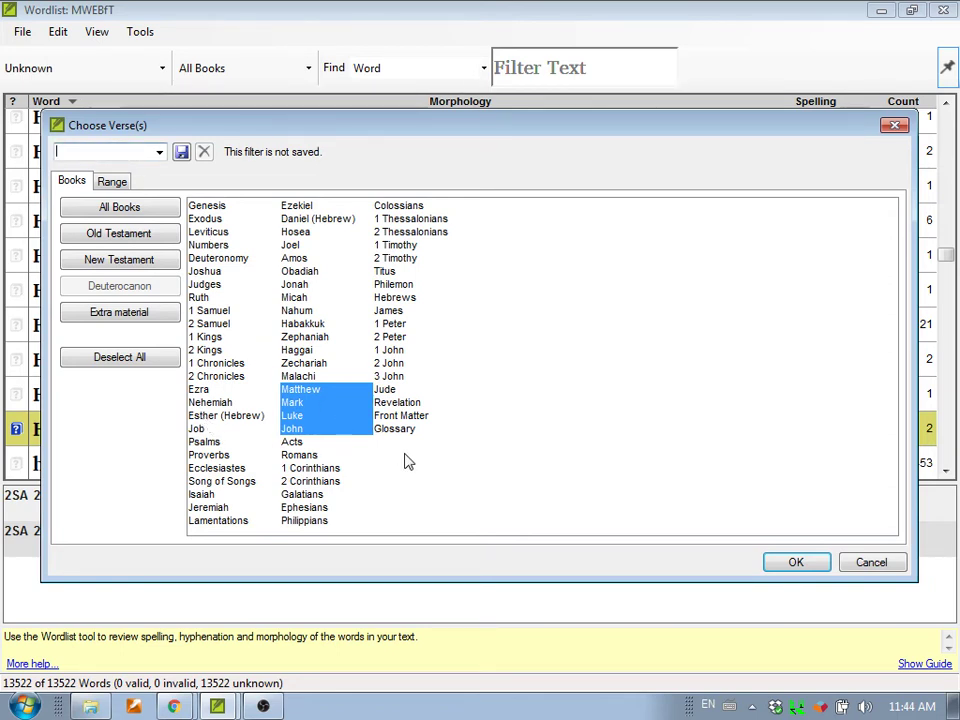
{"action": "type", "text": "Gospels"}
{"action": "type", "text": "4"}
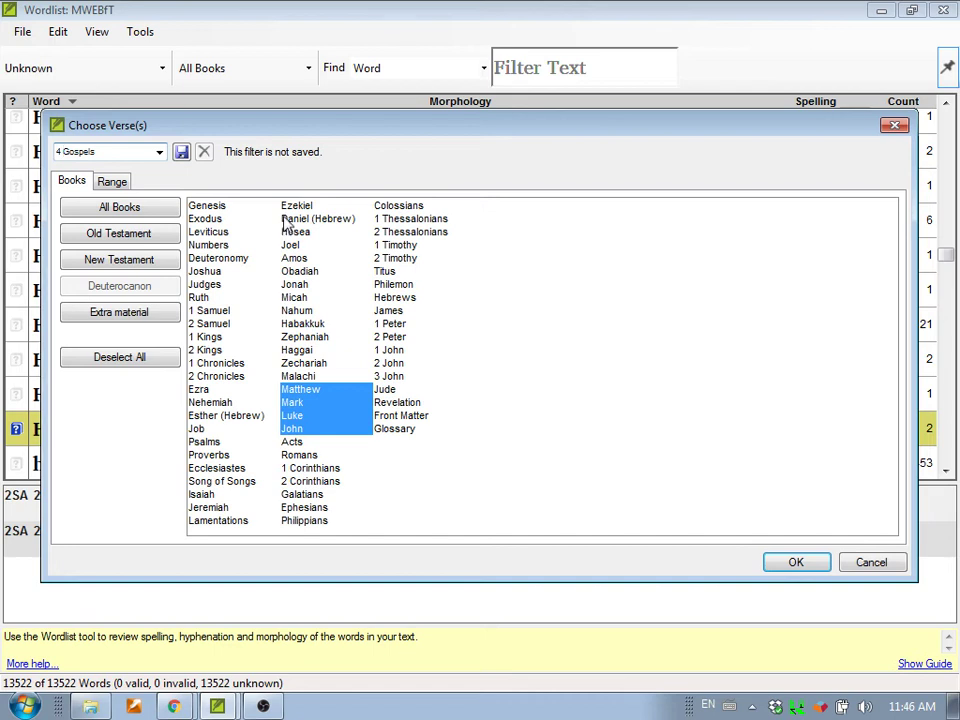
{"action": "left_click", "coordinate": [182, 152]}
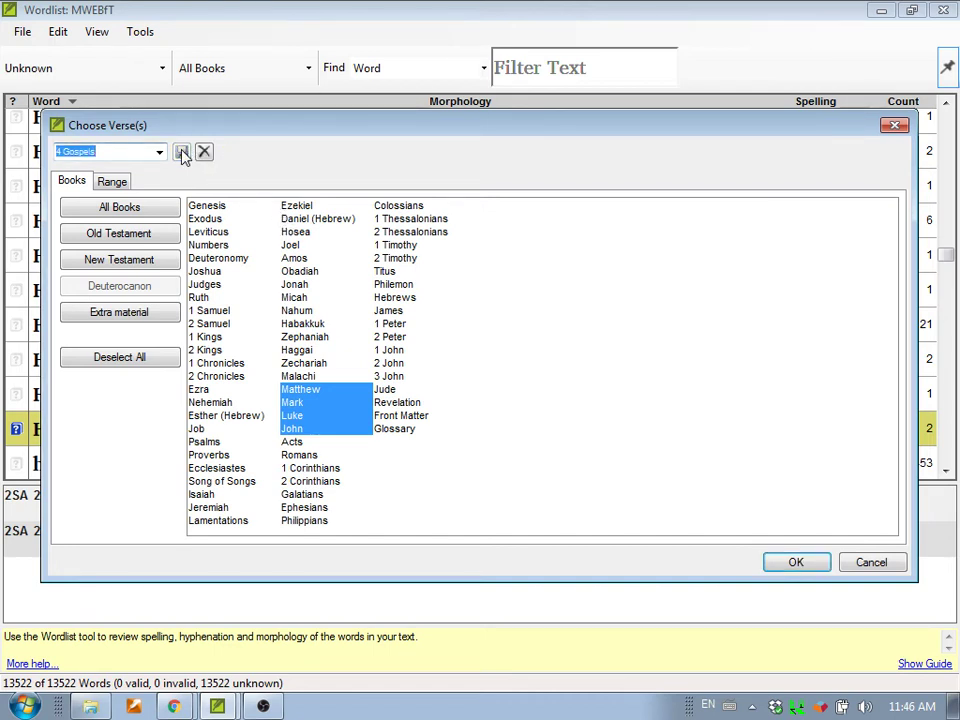
Apply the "4 Gospels" selection to the Wordlist, and reopen the custom verse selection.
{"action": "left_click", "coordinate": [795, 562]}
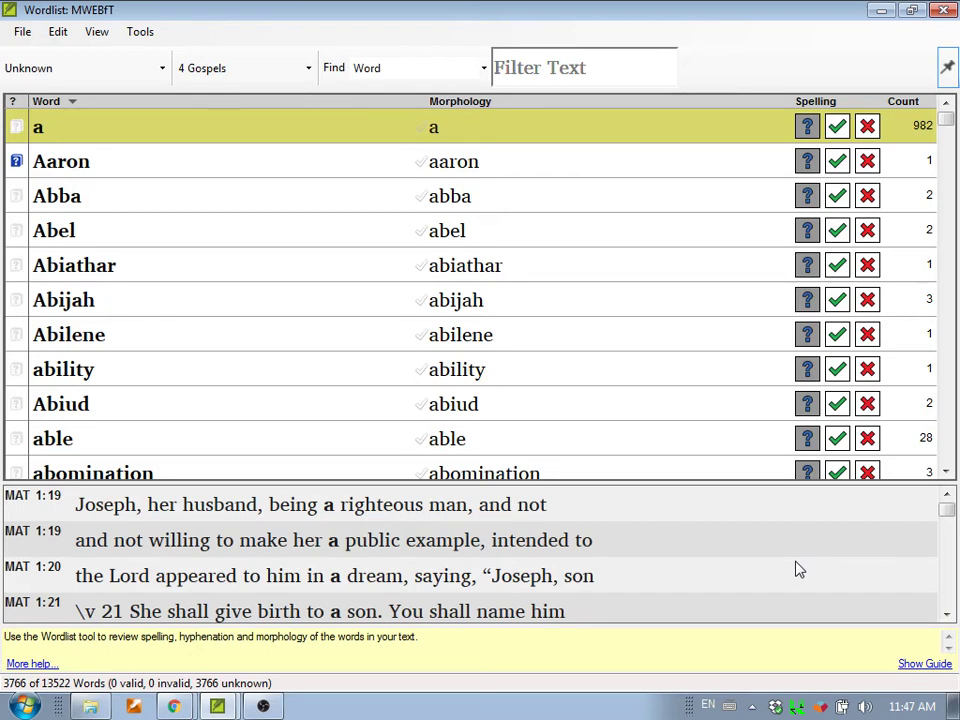
{"action": "left_click", "coordinate": [309, 70]}
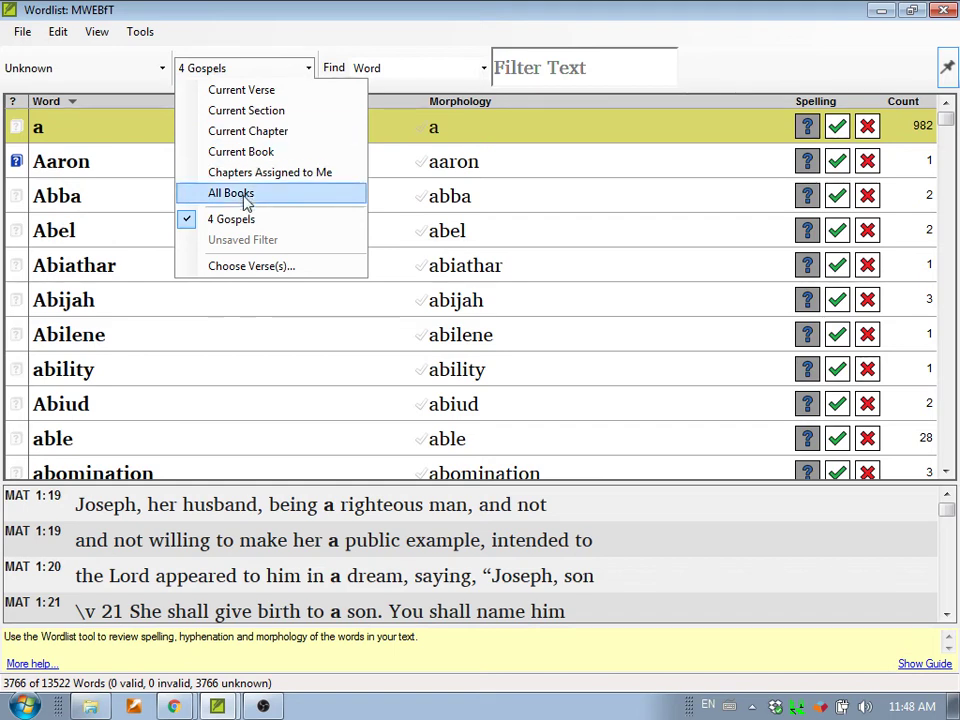
{"action": "left_click", "coordinate": [240, 266]}
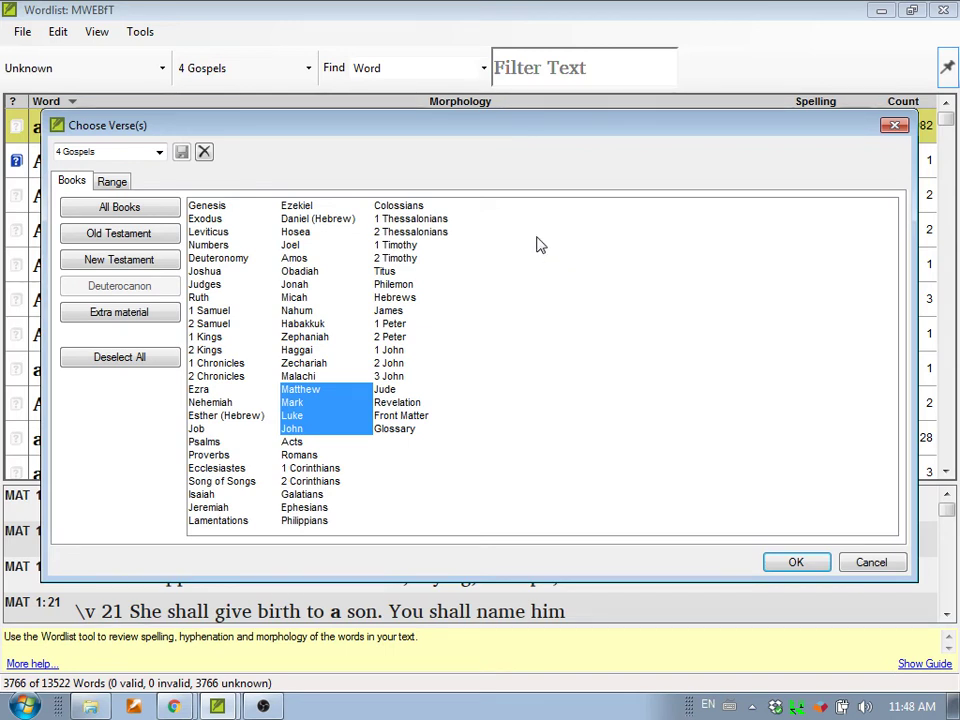
Replace the book selection with 1 Thessalonians through Titus, save it as "5Ts", and apply it to the Wordlist.
{"action": "left_click", "coordinate": [409, 220]}
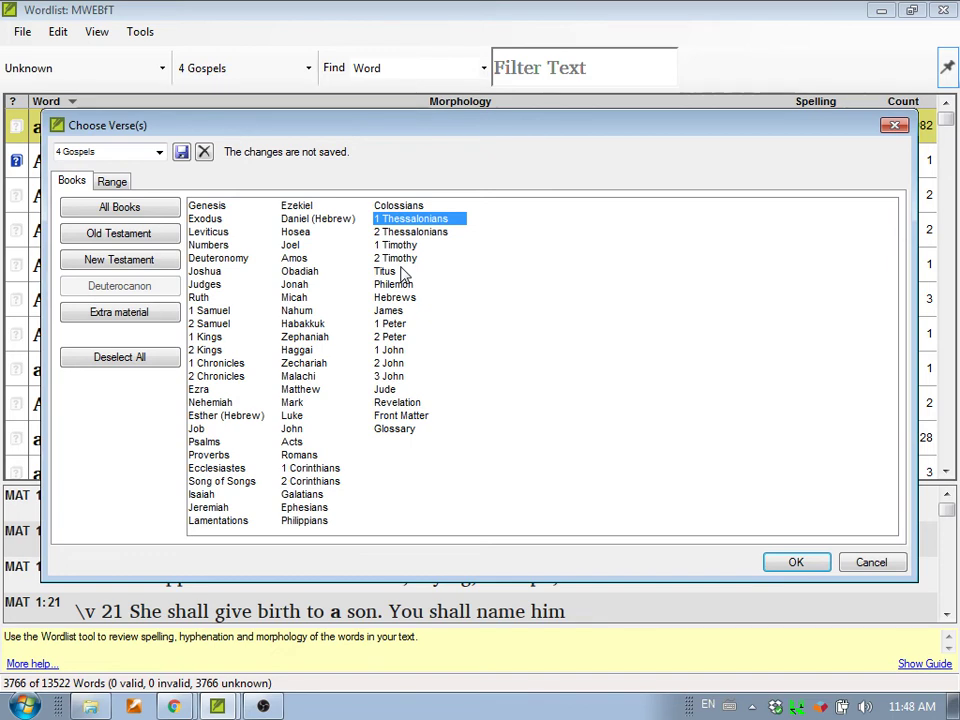
{"action": "left_click", "coordinate": [385, 271], "text": "shift"}
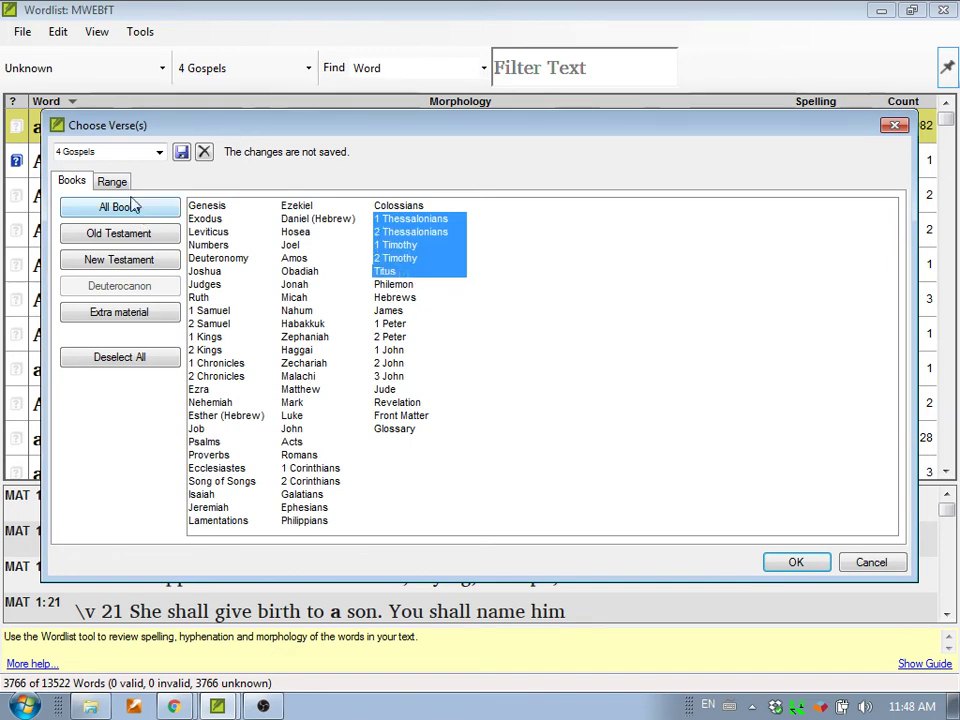
{"action": "left_click_drag", "start_coordinate": [120, 153], "coordinate": [36, 163]}
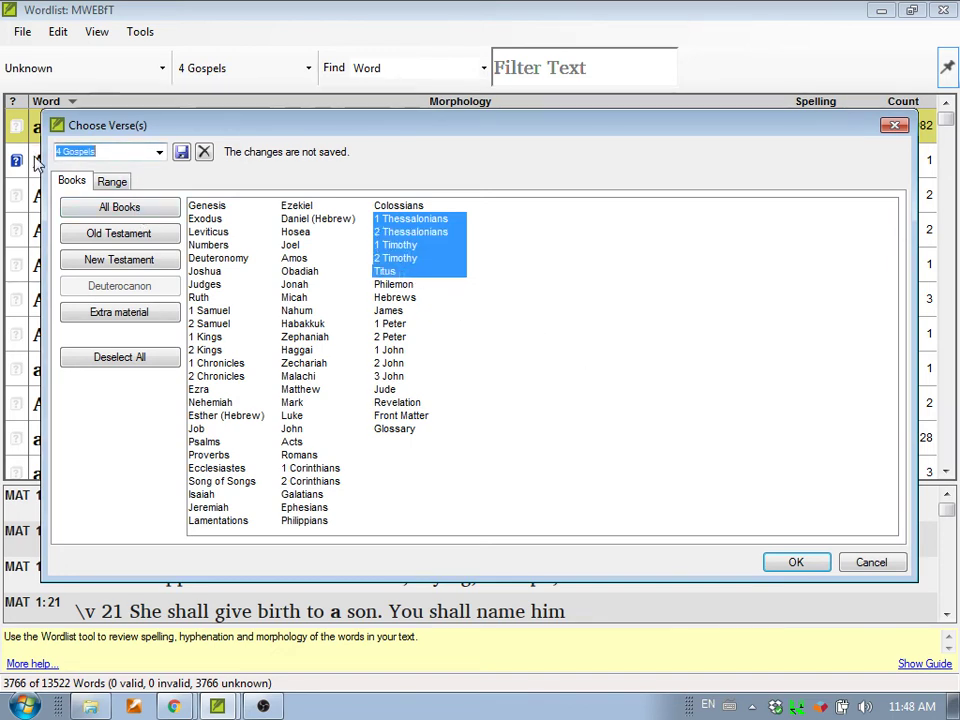
{"action": "type", "text": "5Ts"}
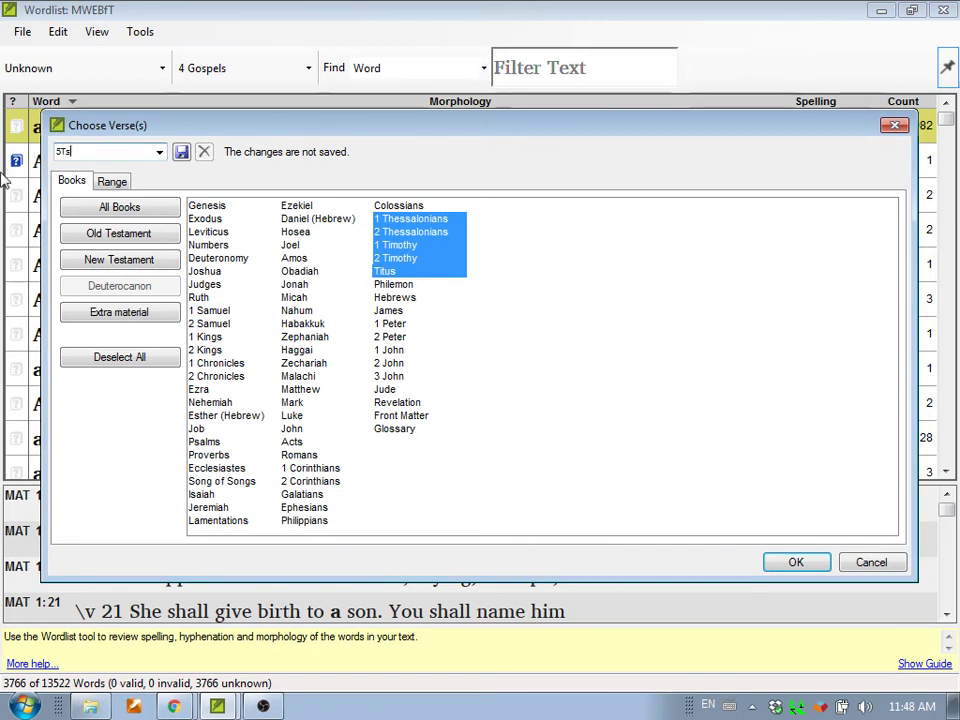
{"action": "left_click", "coordinate": [182, 153]}
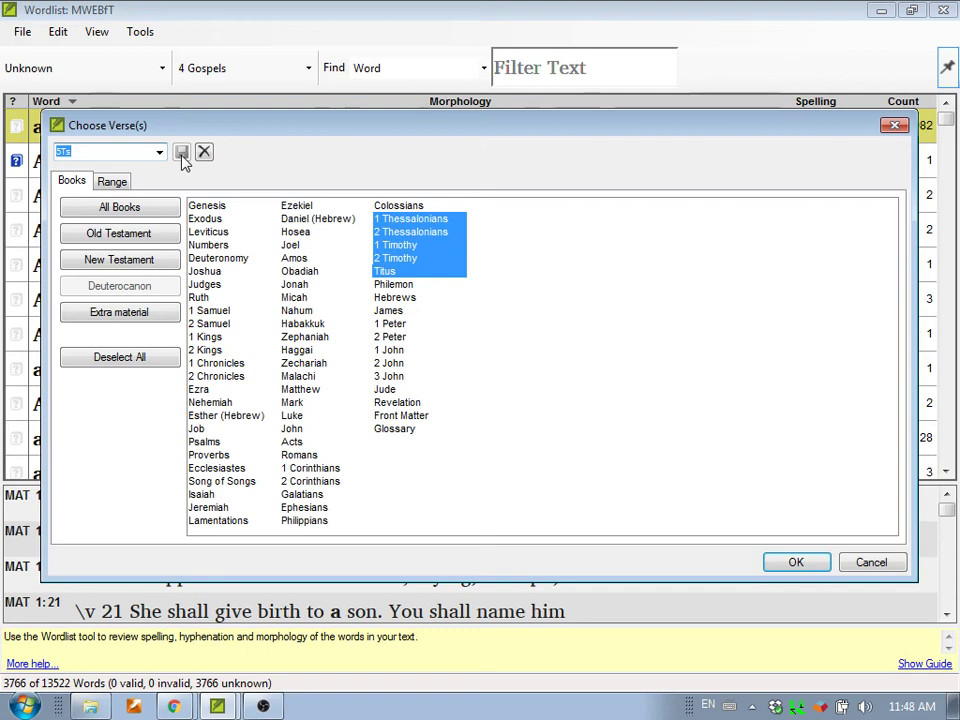
{"action": "left_click", "coordinate": [797, 562]}
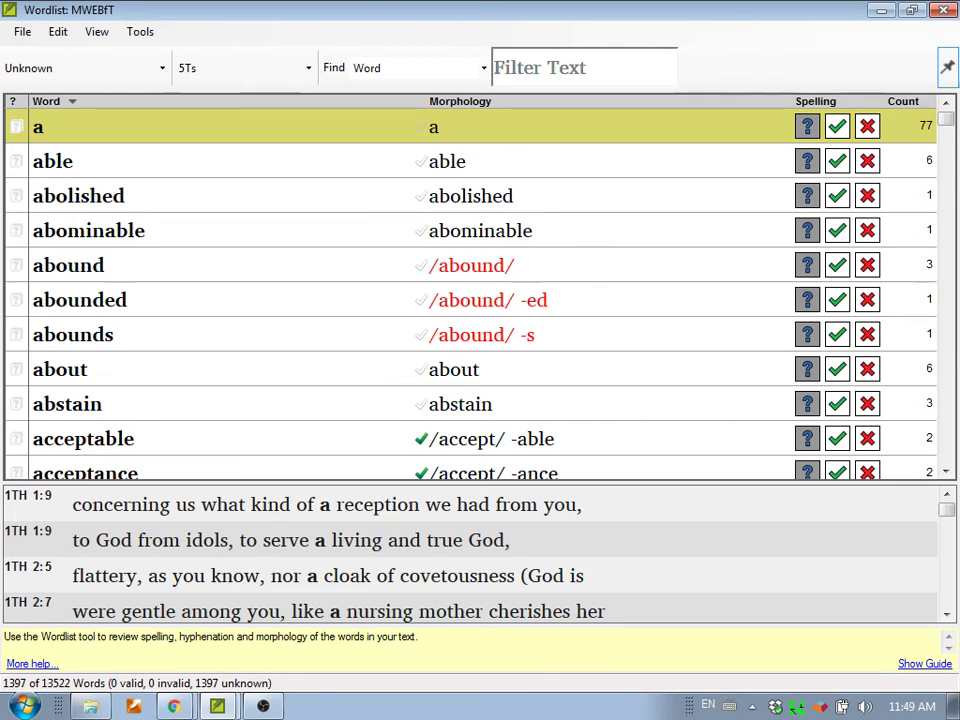
Minimize the Wordlist, switch the project window from MWEBfT to zzJACU8, and open the Wordlist for that project.
{"action": "left_click", "coordinate": [884, 12]}
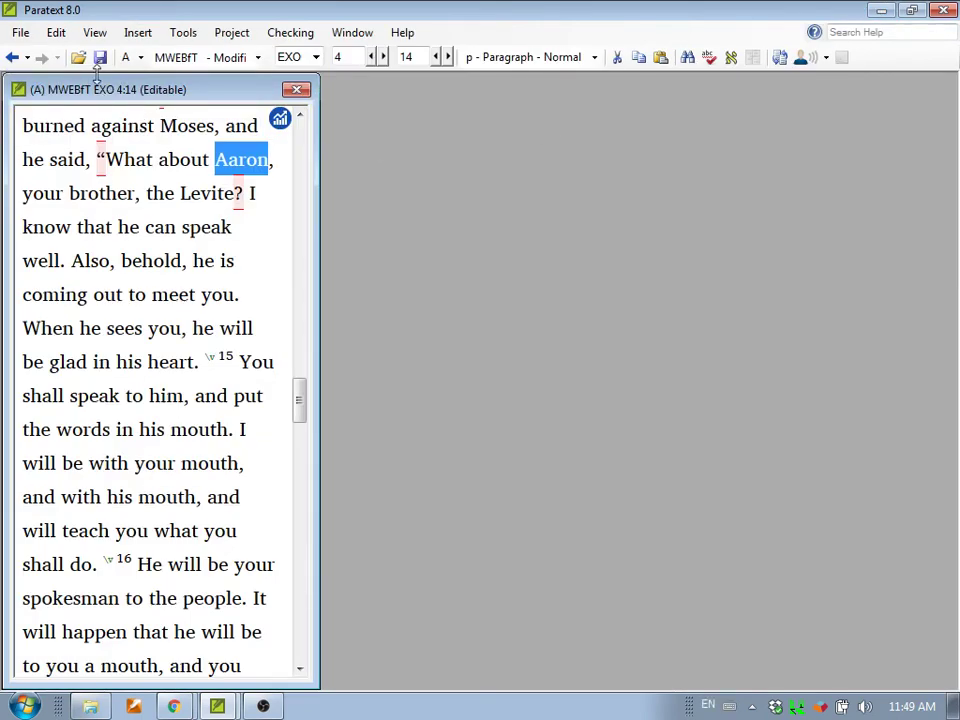
{"action": "left_click", "coordinate": [258, 58]}
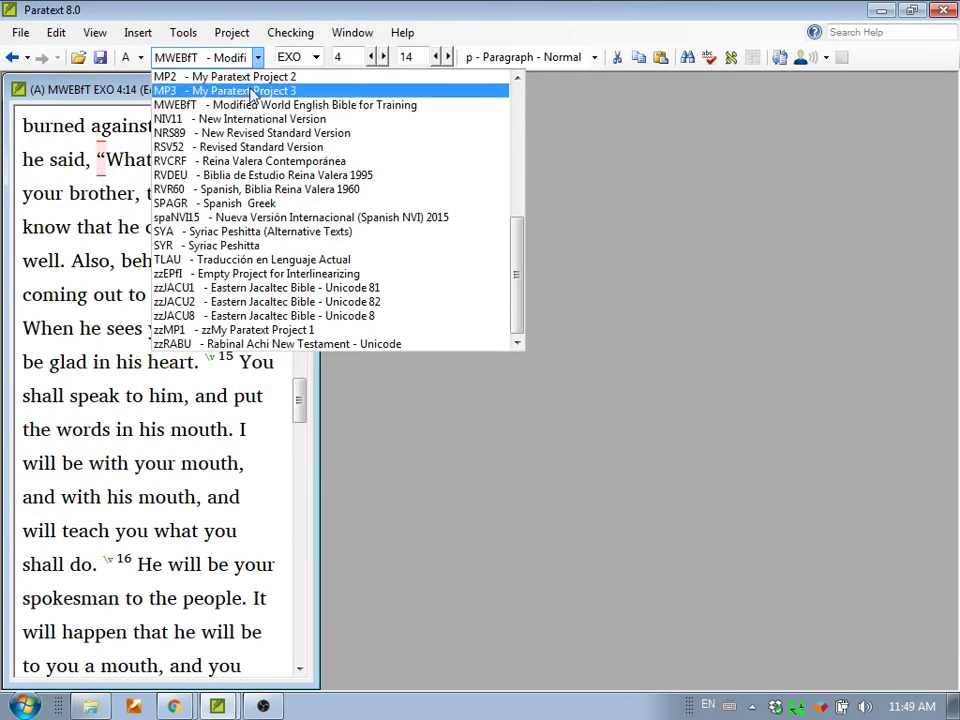
{"action": "left_click", "coordinate": [238, 316]}
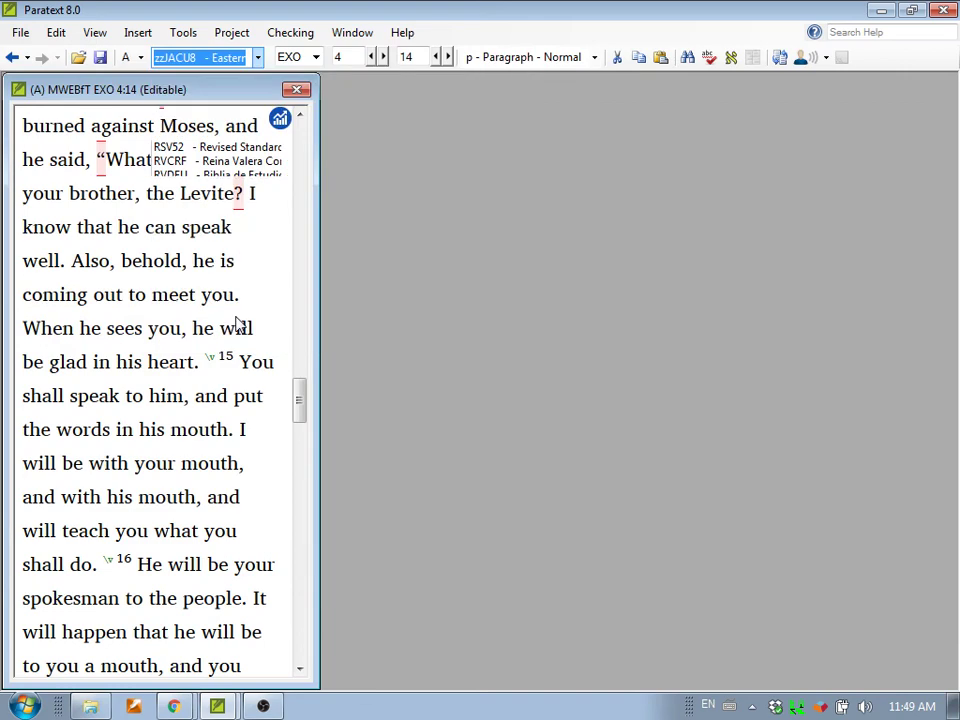
{"action": "left_click", "coordinate": [183, 33]}
{"action": "left_click", "coordinate": [238, 104]}
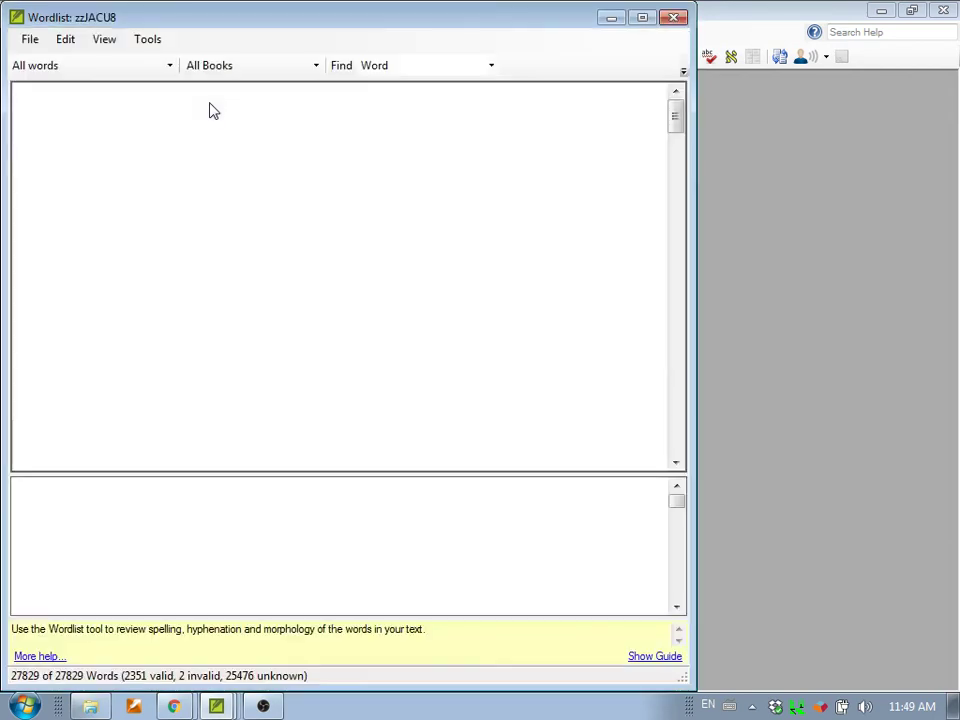
View the saved book filters available for zzJACU8, and maximize its Wordlist window.
{"action": "left_click", "coordinate": [267, 70]}
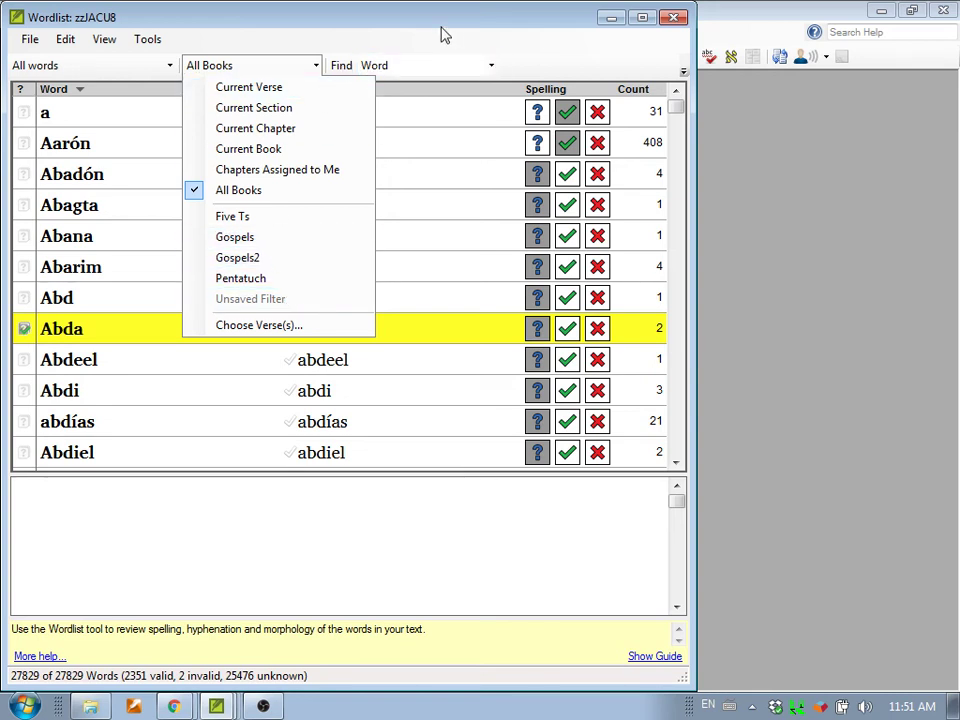
{"action": "left_click", "coordinate": [364, 36]}
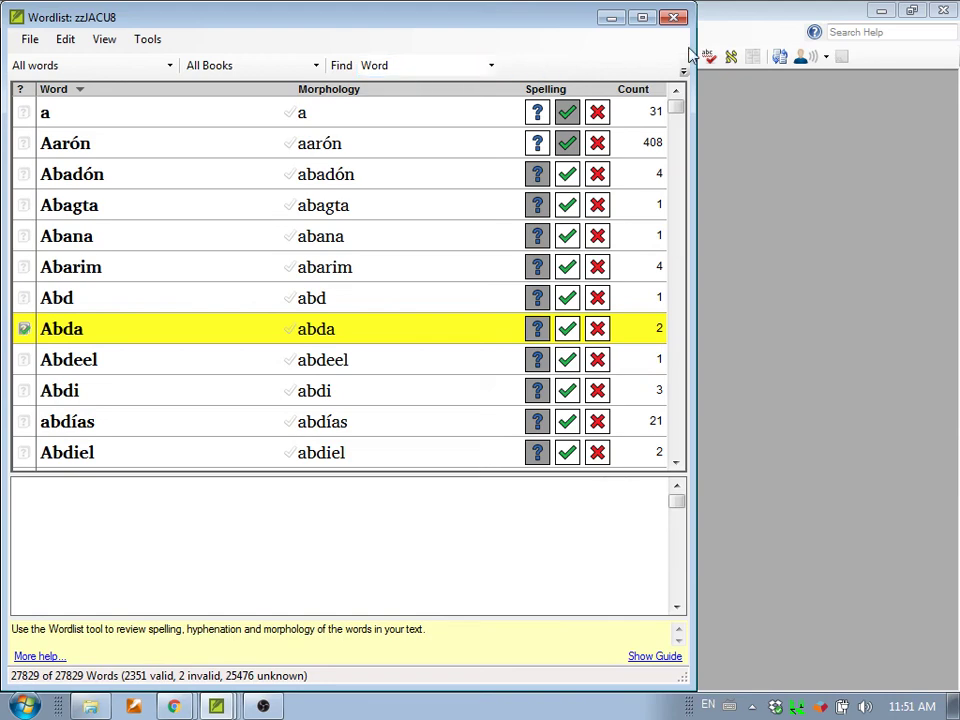
{"action": "left_click", "coordinate": [643, 17]}
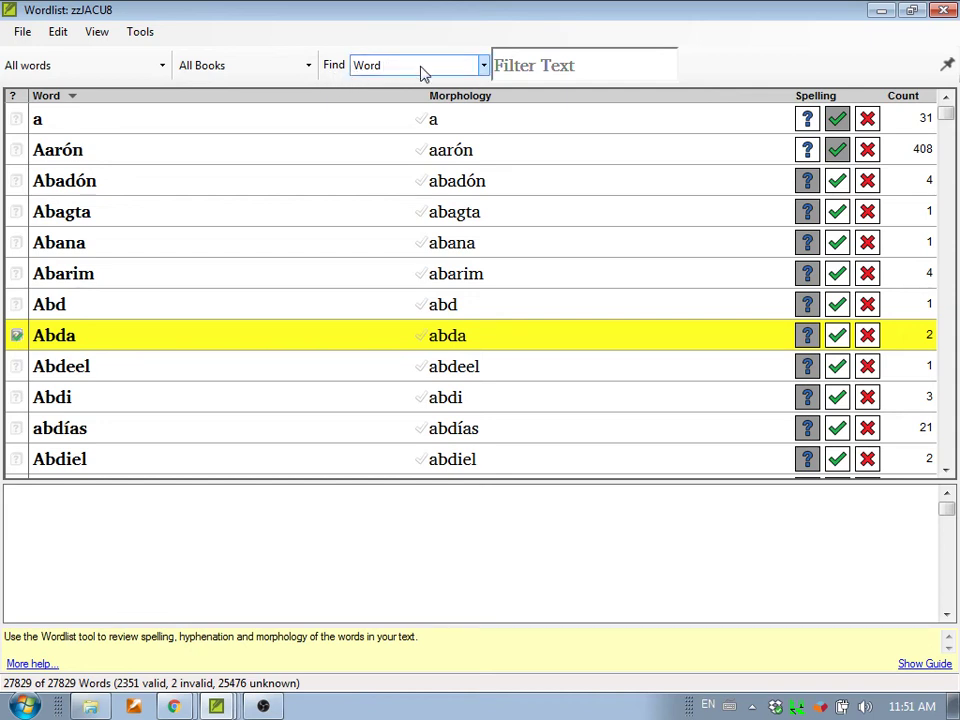
View the Find options, keep Word as the search target, and filter the zzJACU8 Wordlist by the text "tru".
{"action": "left_click", "coordinate": [484, 66]}
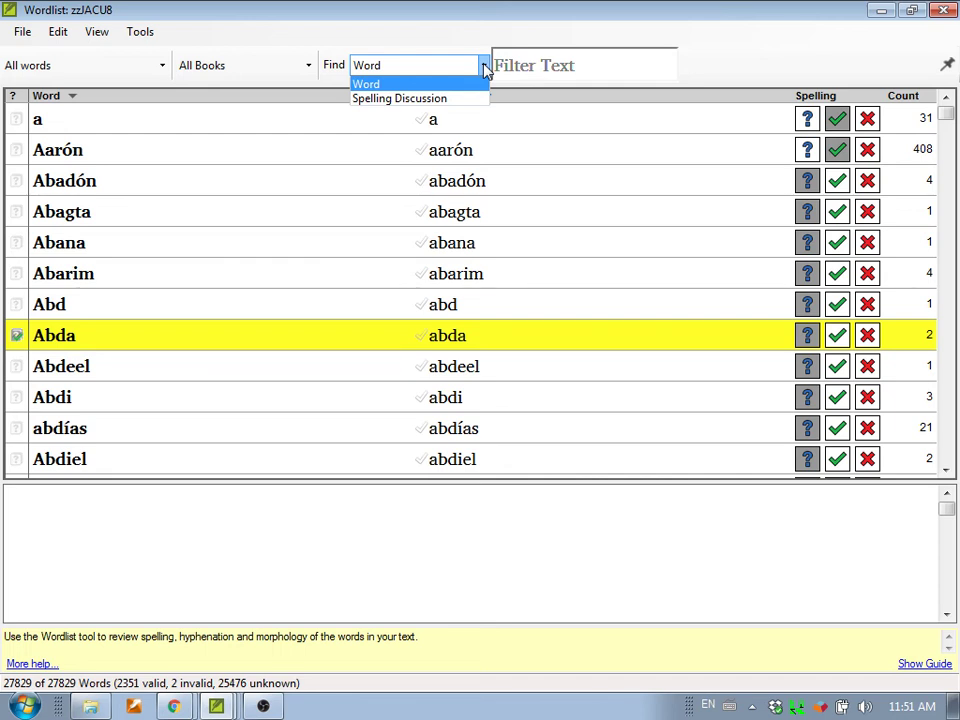
{"action": "left_click", "coordinate": [403, 62]}
{"action": "left_click", "coordinate": [549, 66]}
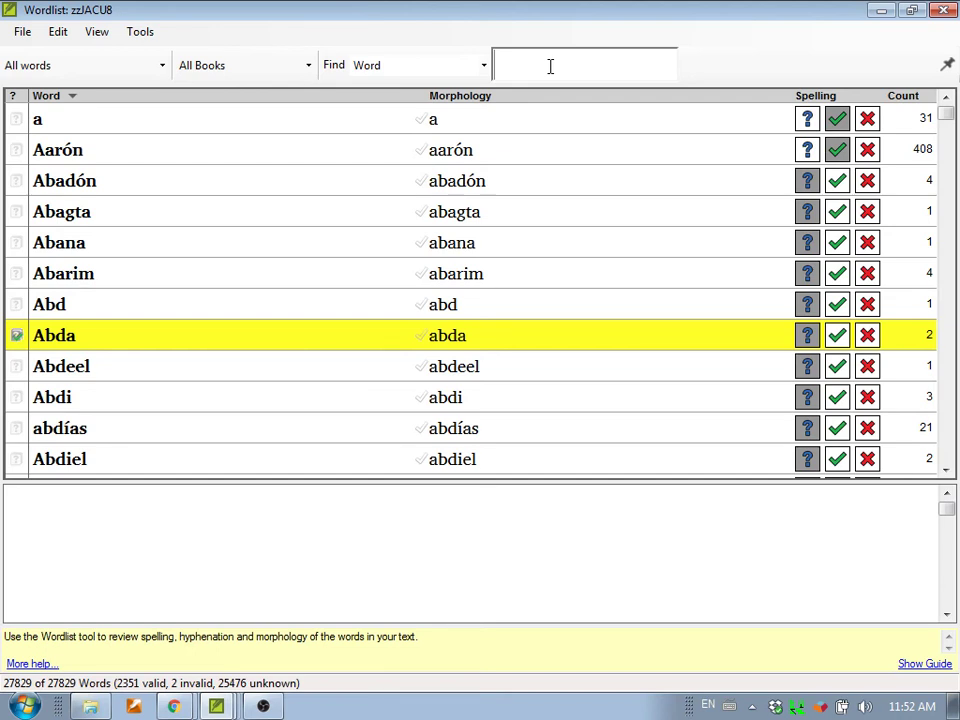
{"action": "type", "text": "t"}
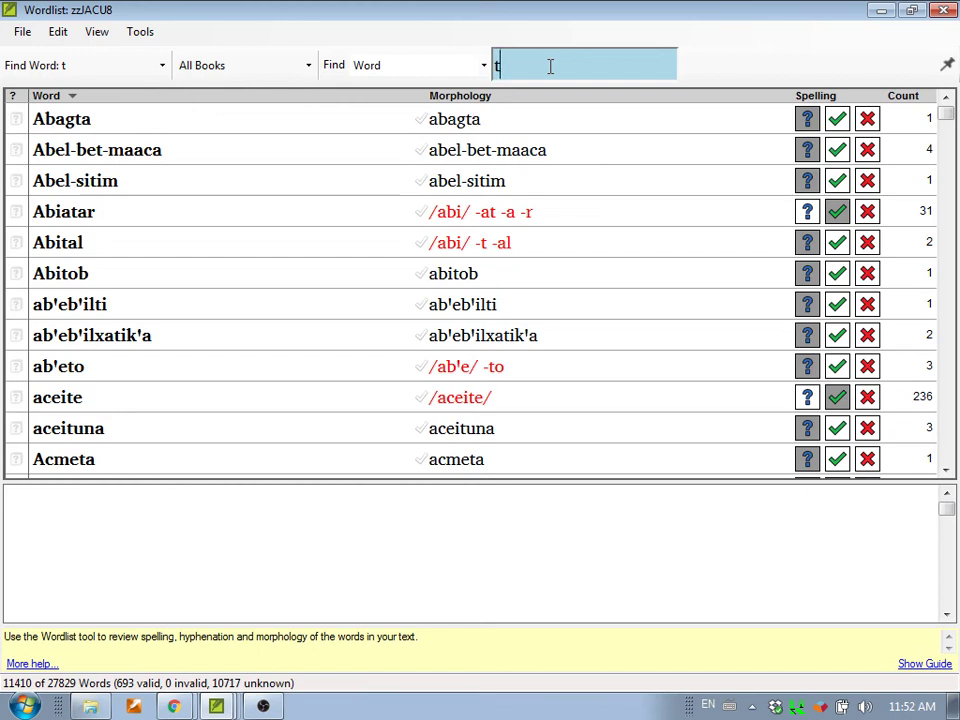
{"action": "type", "text": "r"}
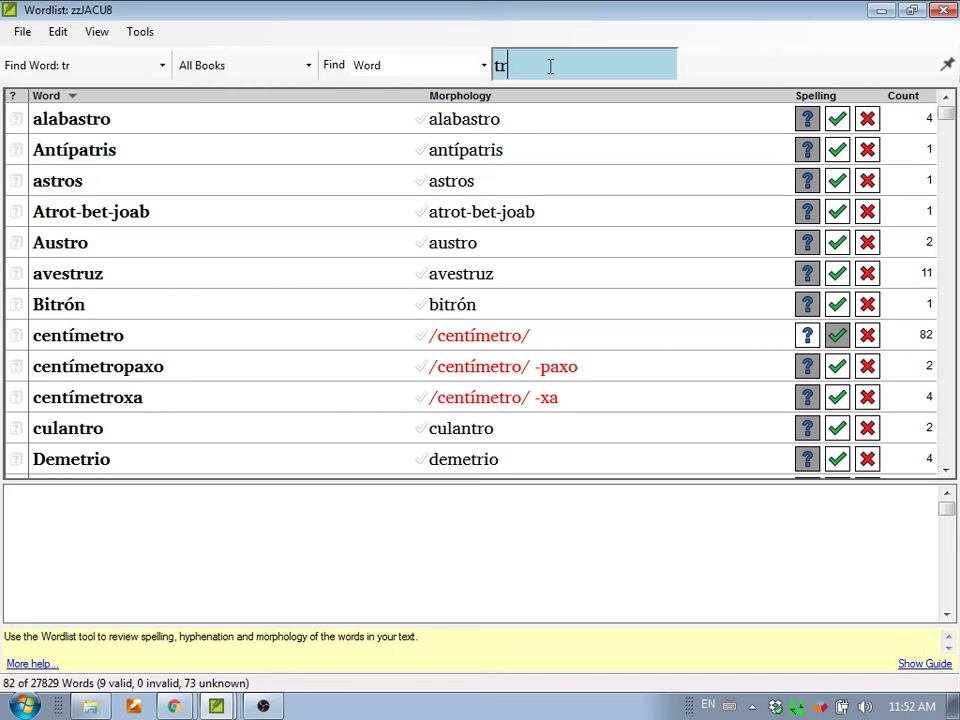
{"action": "type", "text": "u"}
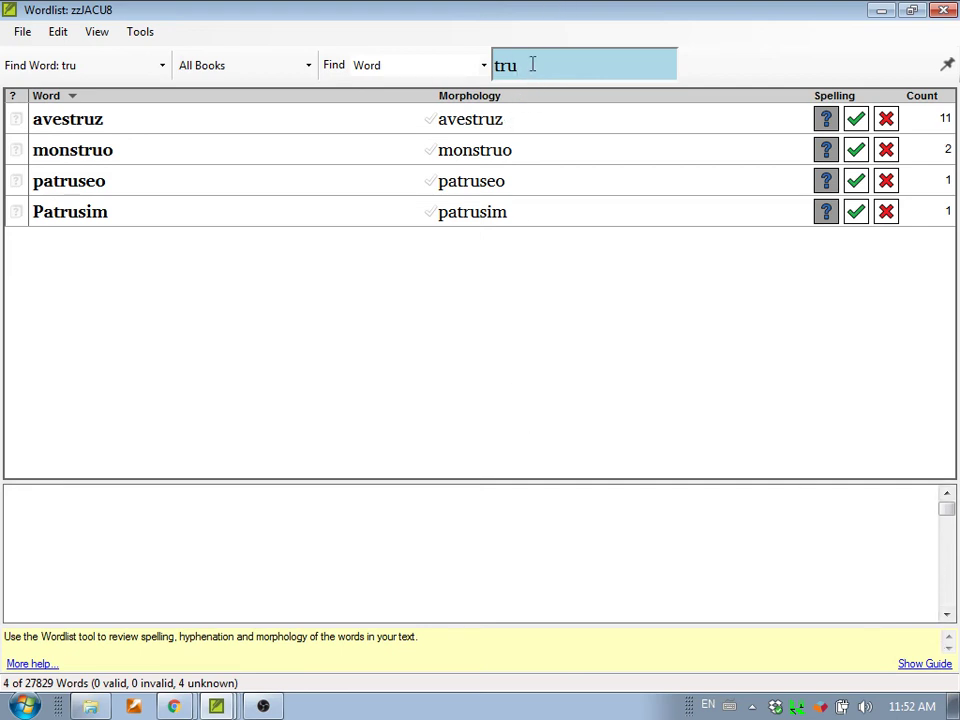
Replace the filter text with "jesus" to find matching words in the zzJACU8 Wordlist.
{"action": "left_click_drag", "start_coordinate": [531, 62], "coordinate": [448, 80]}
{"action": "type", "text": "j"}
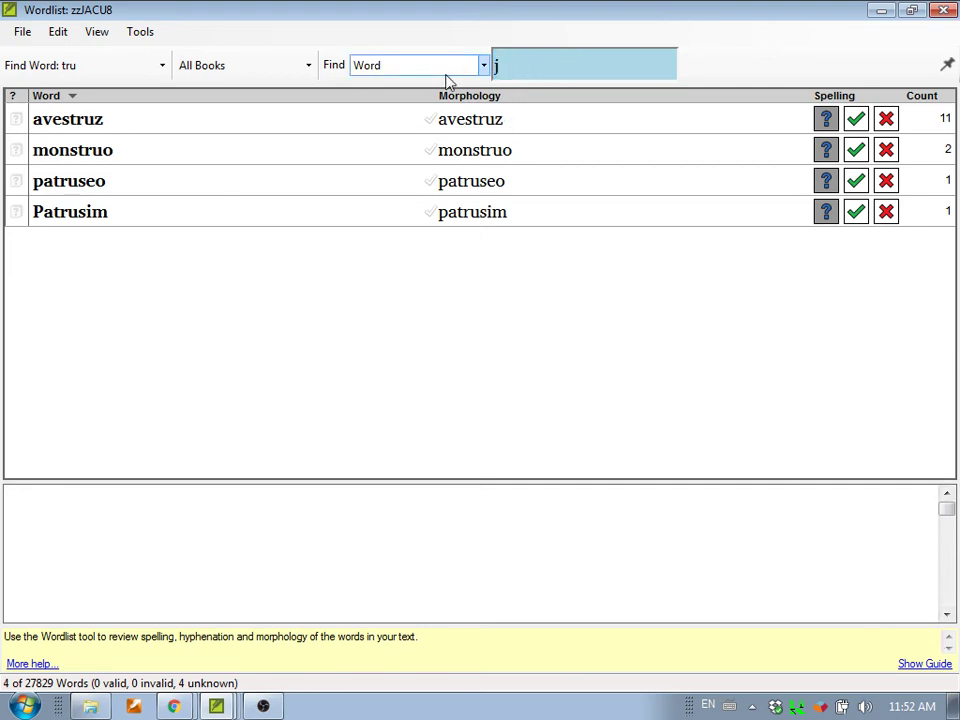
{"action": "type", "text": "es"}
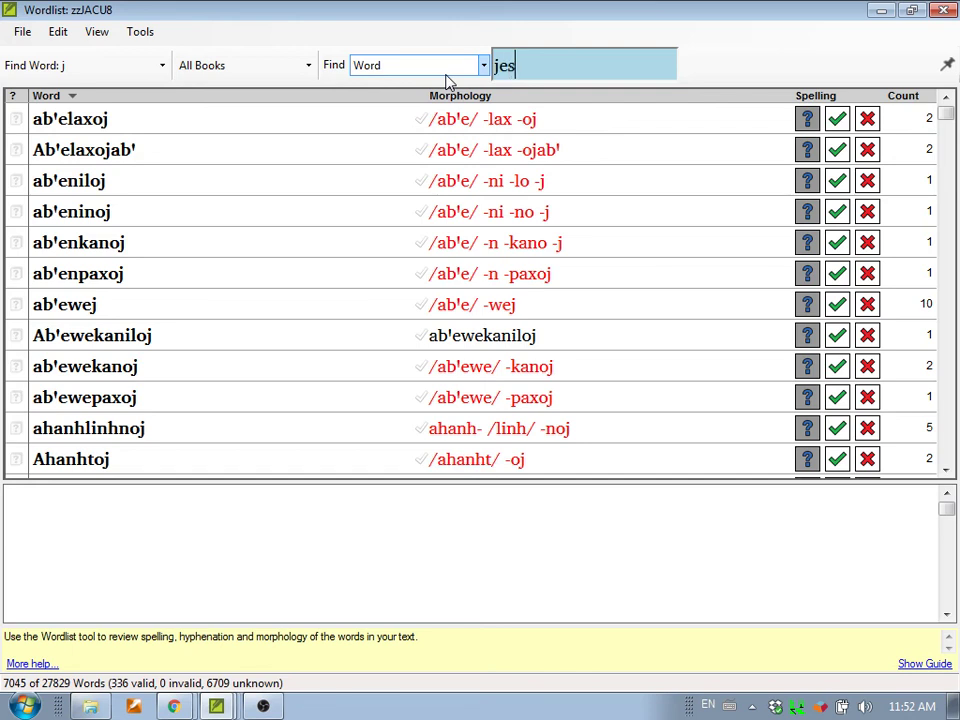
{"action": "type", "text": "us"}
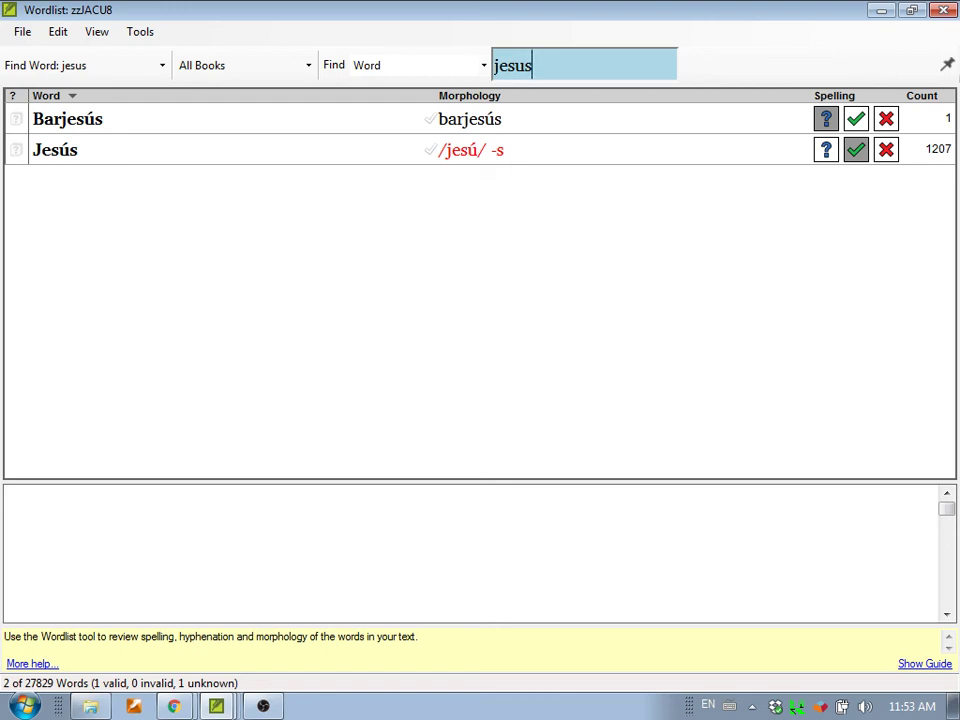
Close the zzJACU8 Wordlist, switch the project window back to MWEBfT, and open the Wordlist for that project.
{"action": "left_click", "coordinate": [944, 10]}
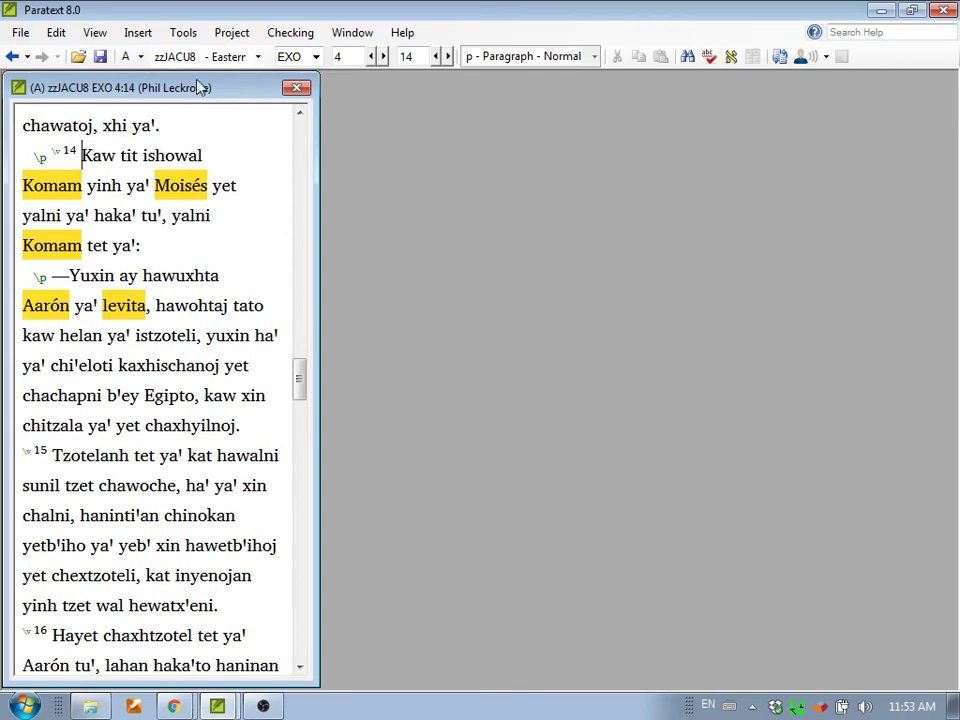
{"action": "left_click", "coordinate": [257, 57]}
{"action": "scroll", "coordinate": [220, 90], "scroll_direction": "up", "scroll_amount": 1}
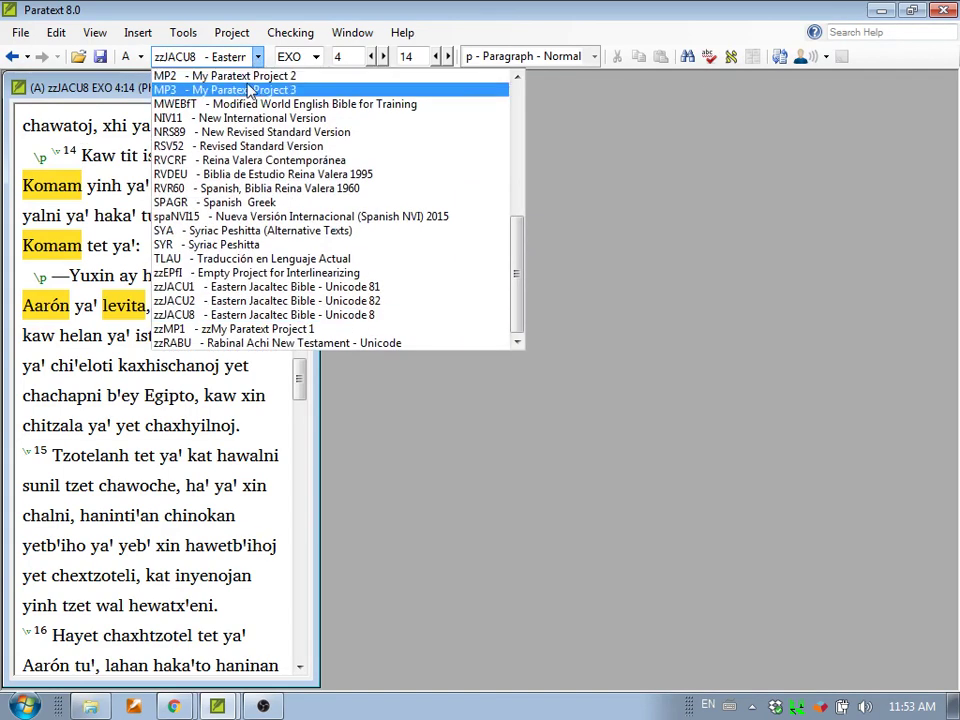
{"action": "left_click", "coordinate": [220, 99]}
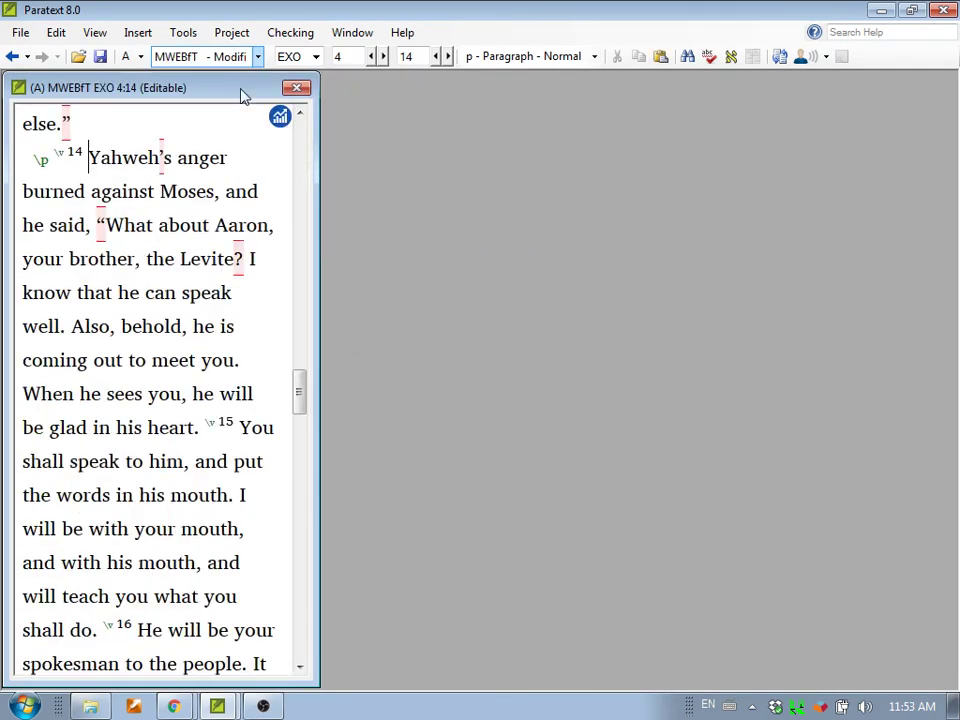
{"action": "left_click", "coordinate": [183, 33]}
{"action": "left_click", "coordinate": [236, 101]}
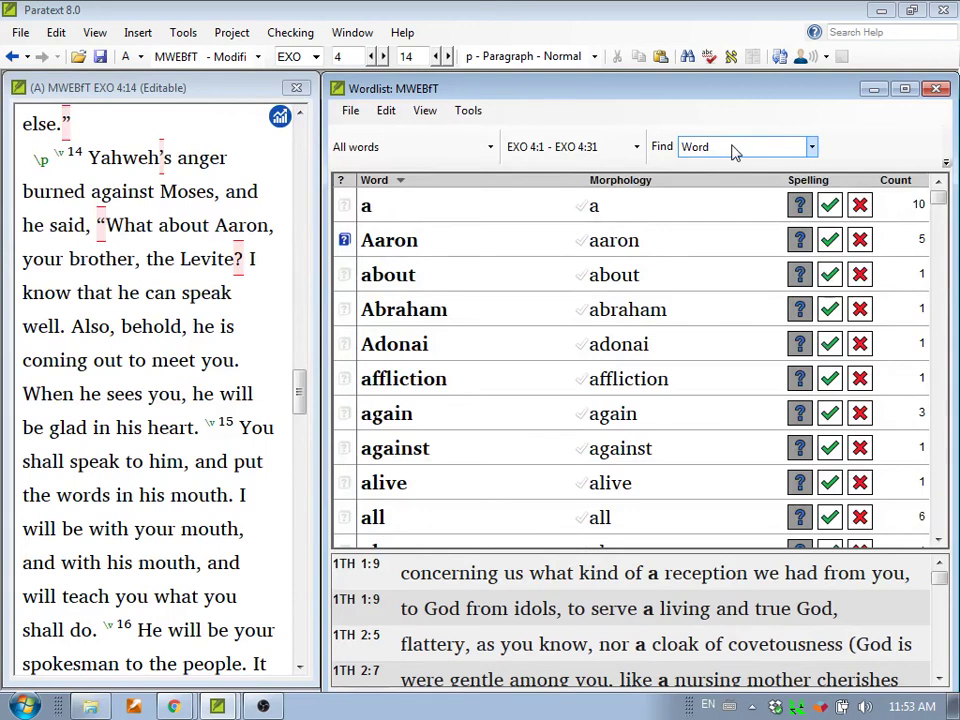
Keep Word as the search target and filter the MWEBfT Wordlist by the text "jesus".
{"action": "left_click", "coordinate": [735, 150]}
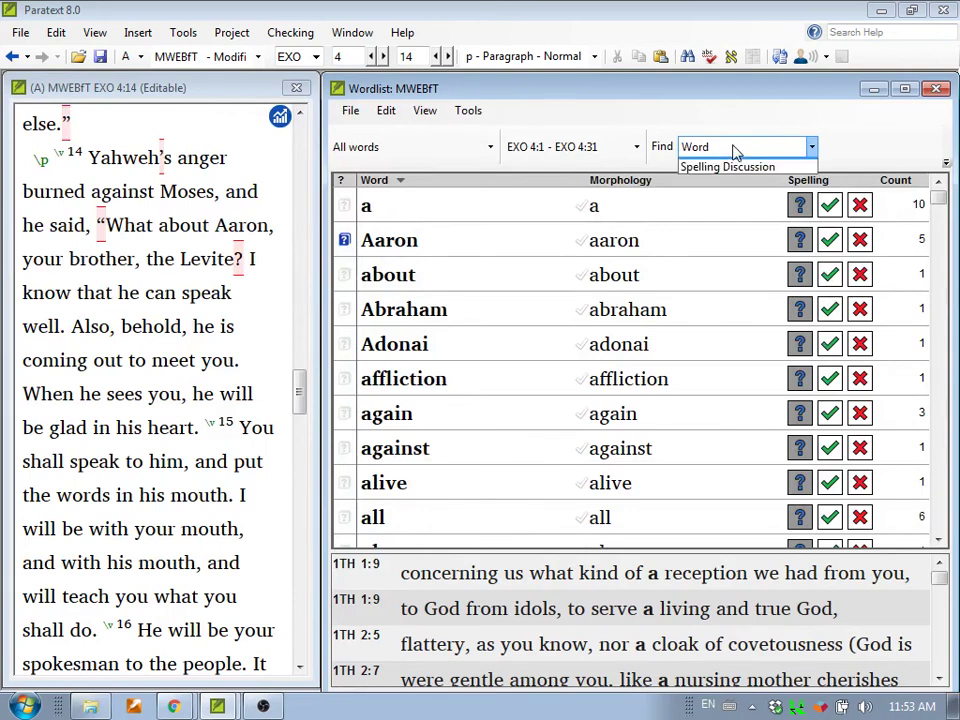
{"action": "left_click", "coordinate": [940, 160]}
{"action": "mouse_move", "coordinate": [945, 158]}
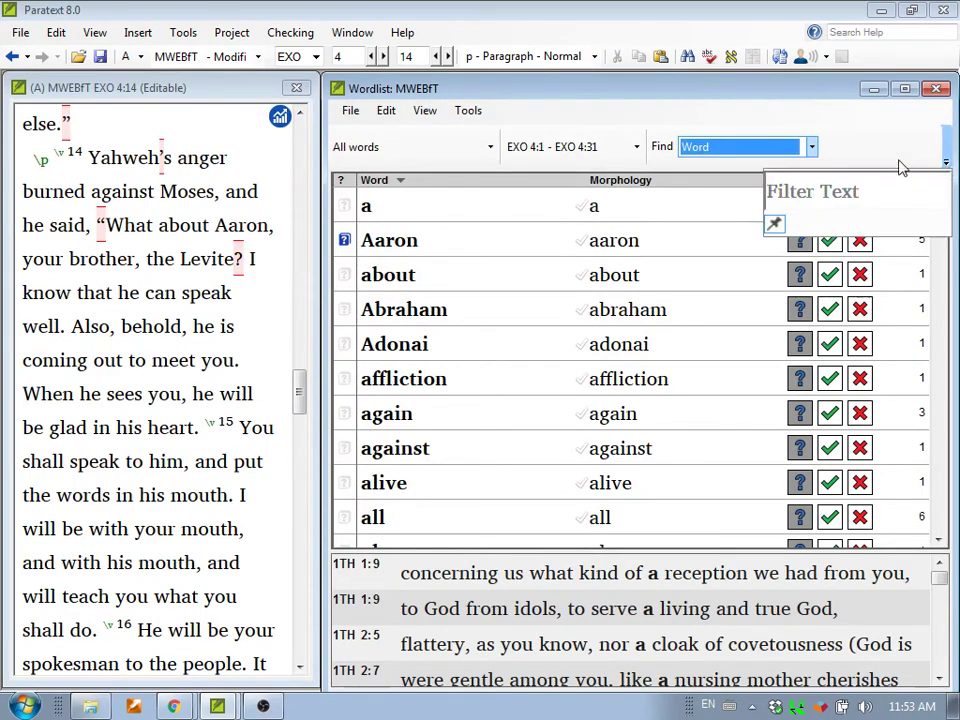
{"action": "left_click", "coordinate": [857, 197]}
{"action": "type", "text": "jesus"}
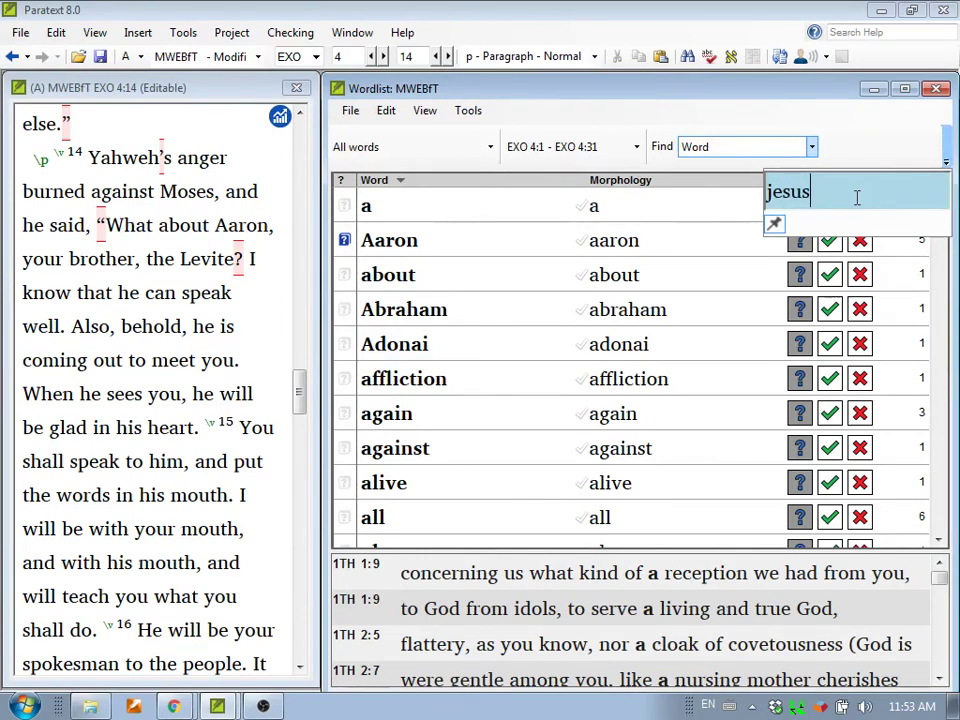
{"action": "key", "text": "Return"}
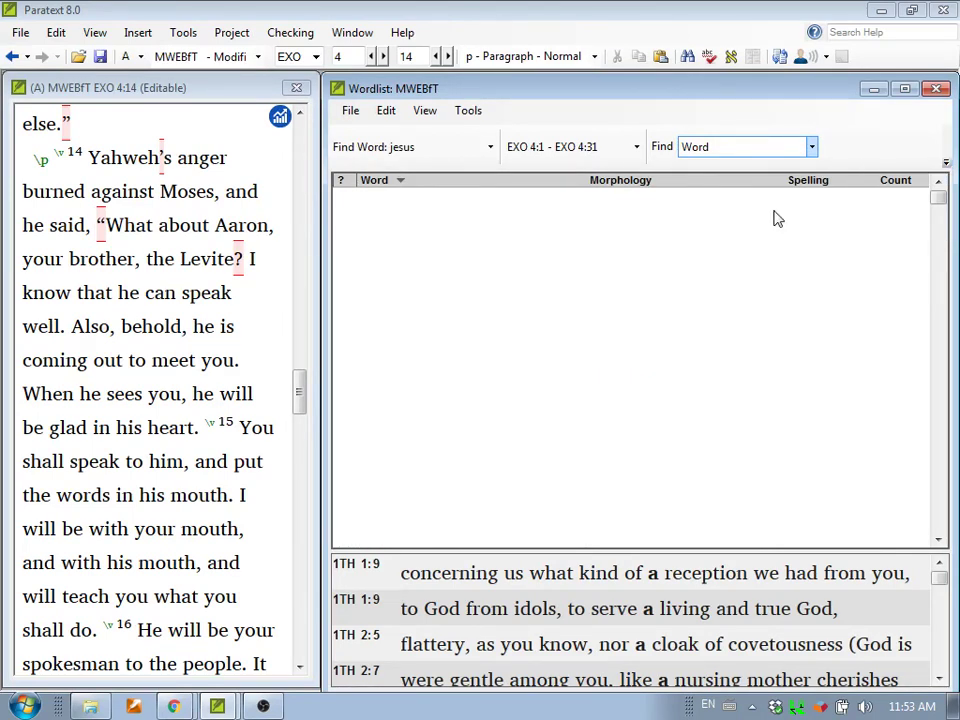
Set the Wordlist's book filter to All Books, and select the word "jesus" to show its verses.
{"action": "left_click", "coordinate": [637, 147]}
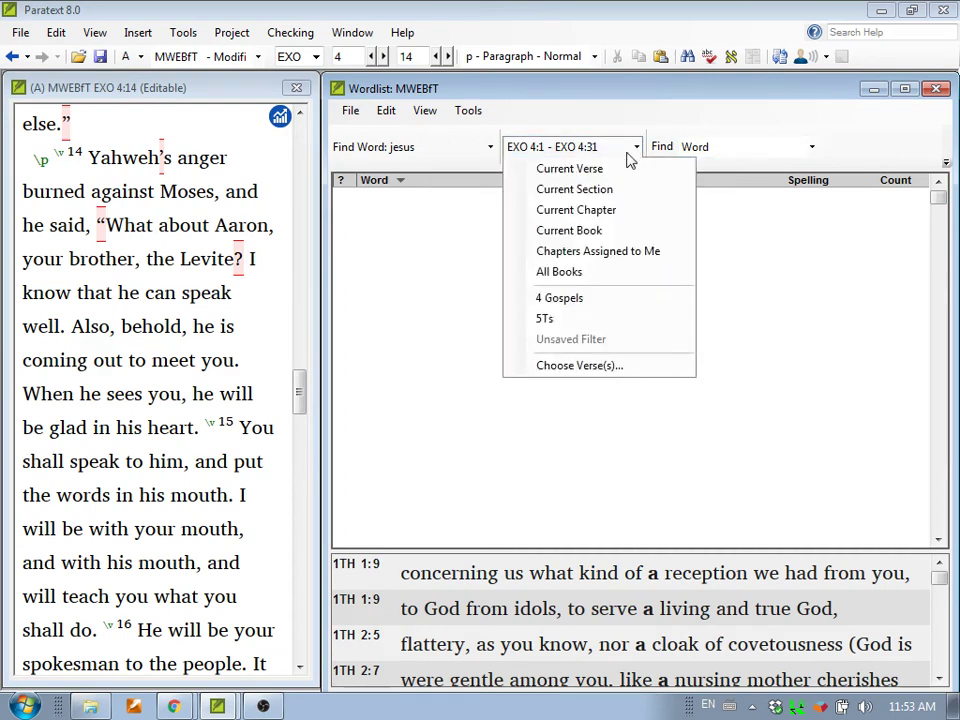
{"action": "left_click", "coordinate": [574, 272]}
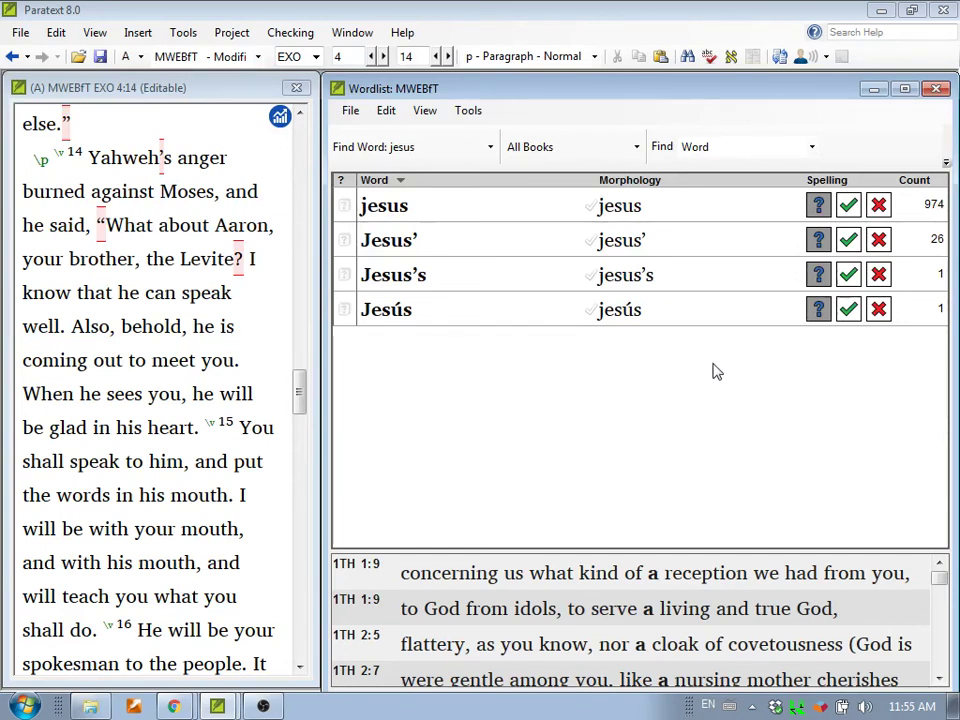
{"action": "left_click", "coordinate": [412, 214]}
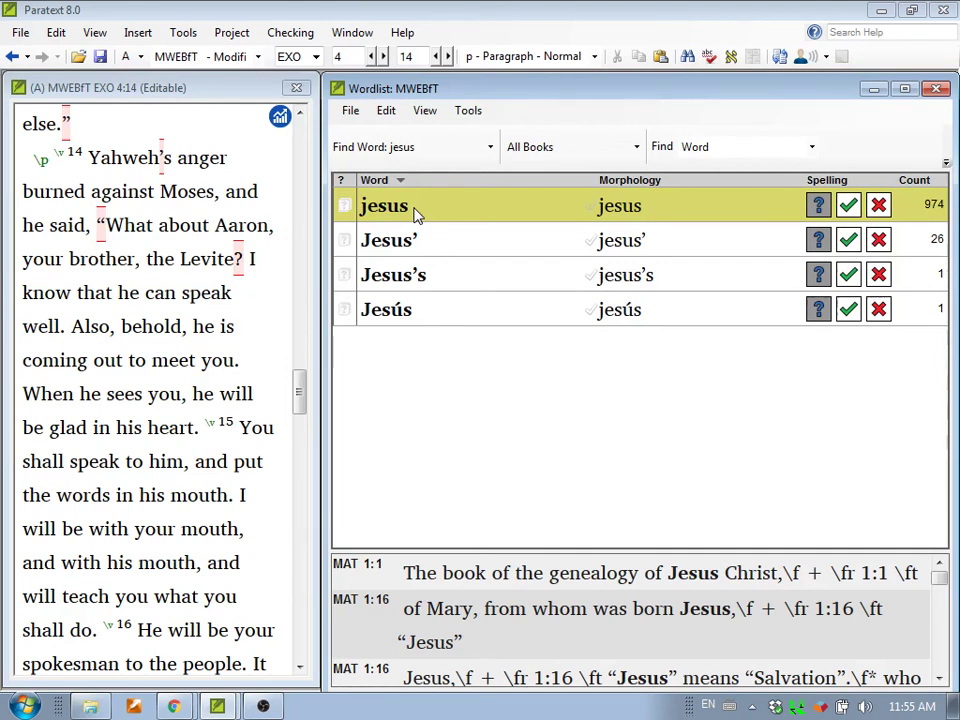
Mark the word "jesus" as incorrectly spelled in the Wordlist and give "Jesus" as its correct spelling.
{"action": "left_click", "coordinate": [879, 205]}
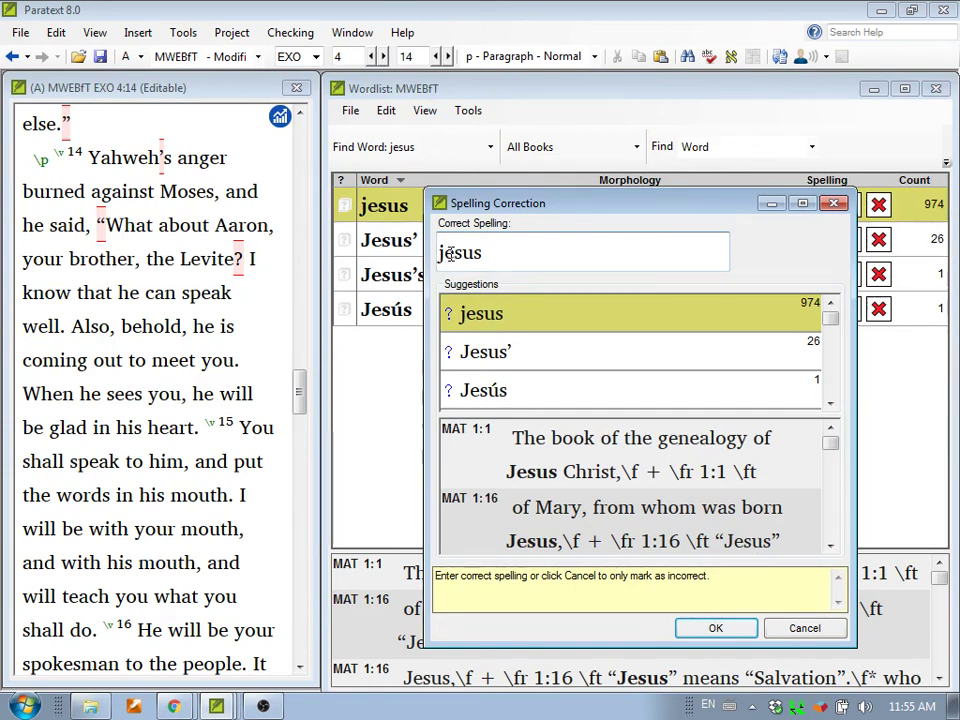
{"action": "key", "text": "BackSpace"}
{"action": "type", "text": "J"}
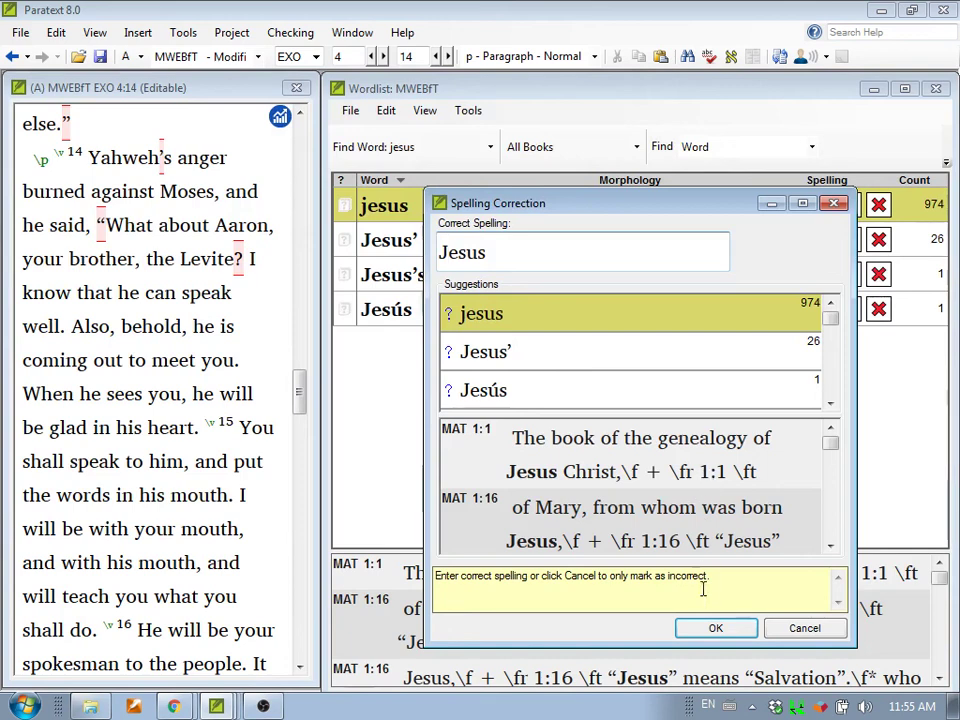
{"action": "left_click", "coordinate": [716, 631]}
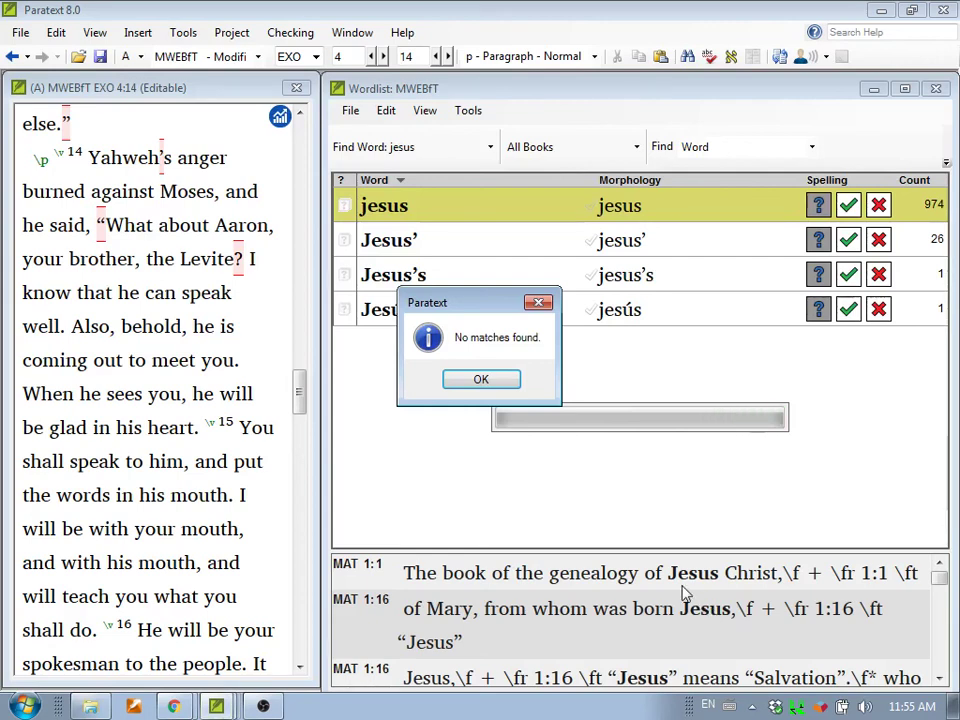
{"action": "left_click", "coordinate": [497, 383]}
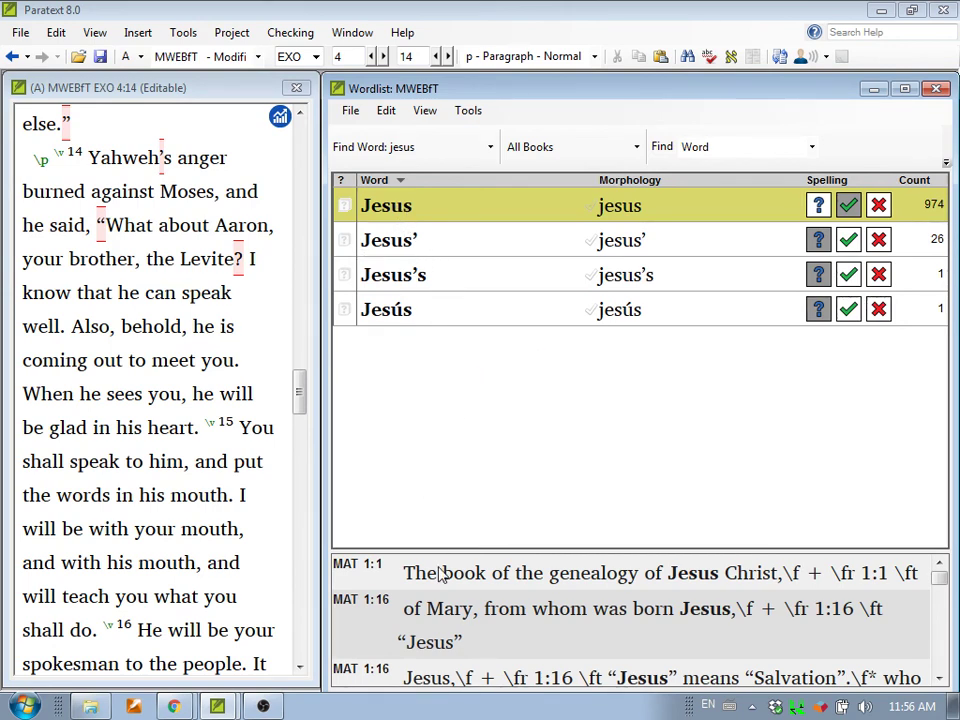
Go to the MAT 1:1 occurrence of "Jesus" in the project text, change it to lowercase "jesus", and save.
{"action": "left_click", "coordinate": [497, 575]}
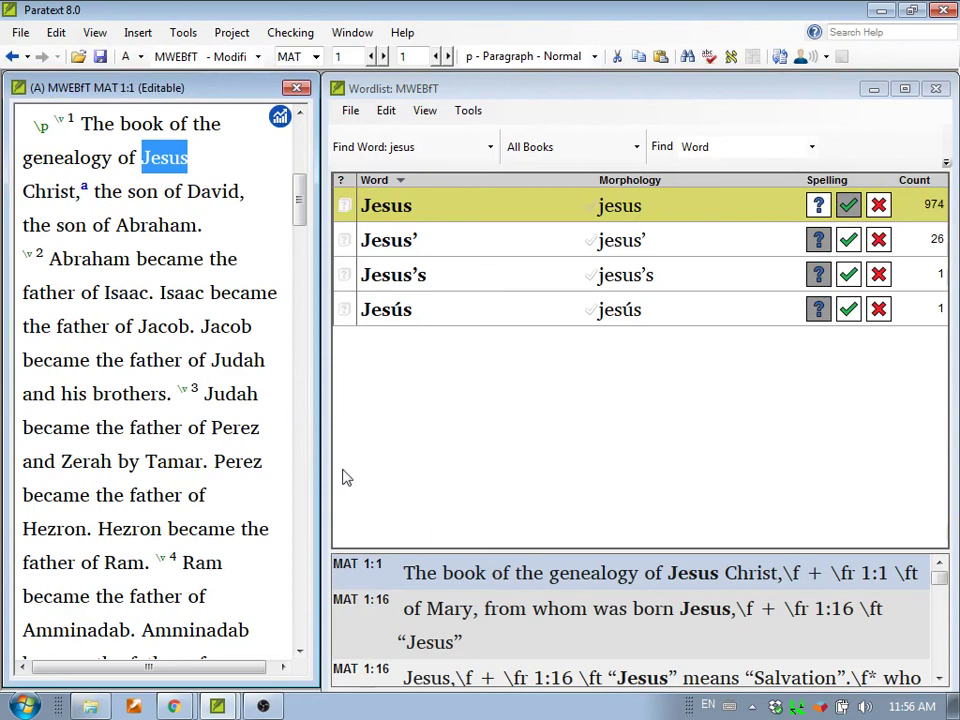
{"action": "left_click", "coordinate": [155, 152]}
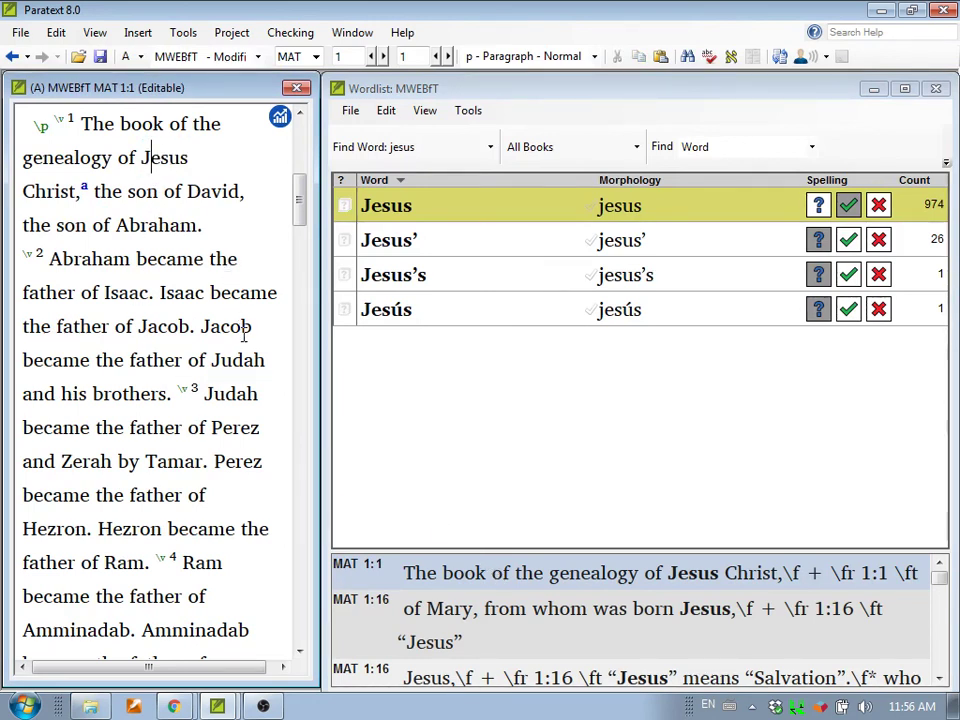
{"action": "key", "text": "BackSpace"}
{"action": "type", "text": "j"}
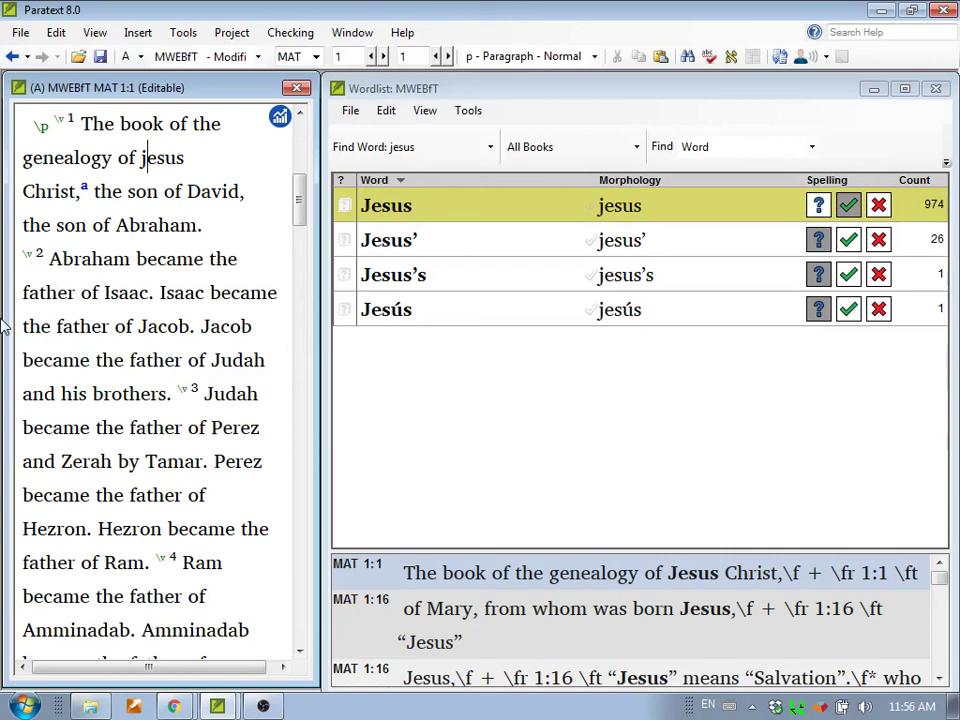
{"action": "left_click", "coordinate": [100, 58]}
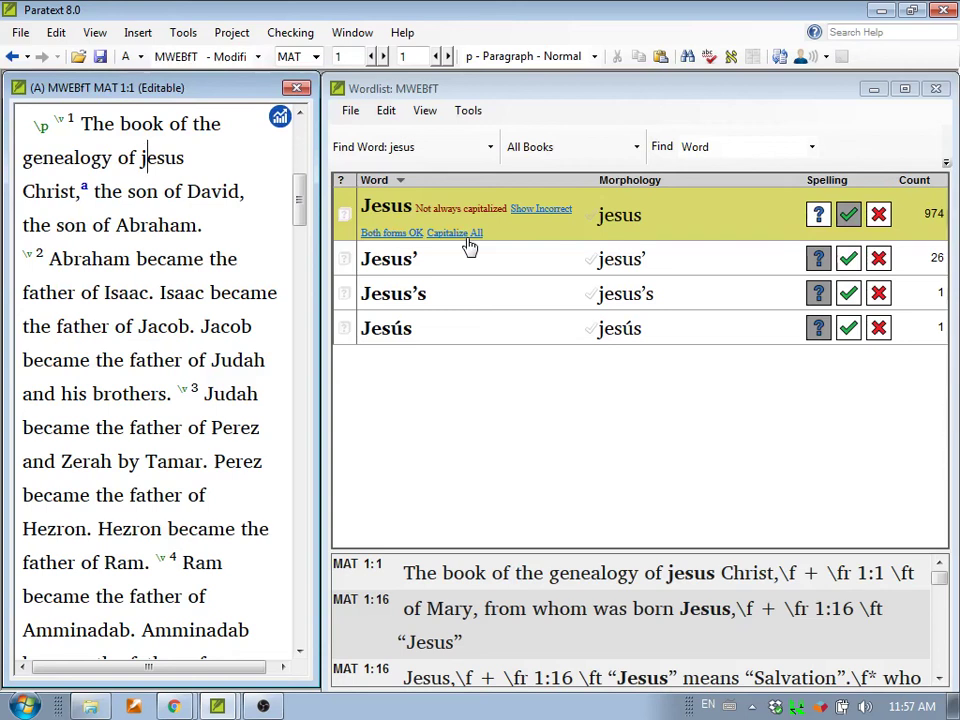
List only the incorrectly capitalized occurrences of "Jesus", correct the one in MAT 1:1 to "Jesus" in the project text, and save.
{"action": "left_click", "coordinate": [545, 213]}
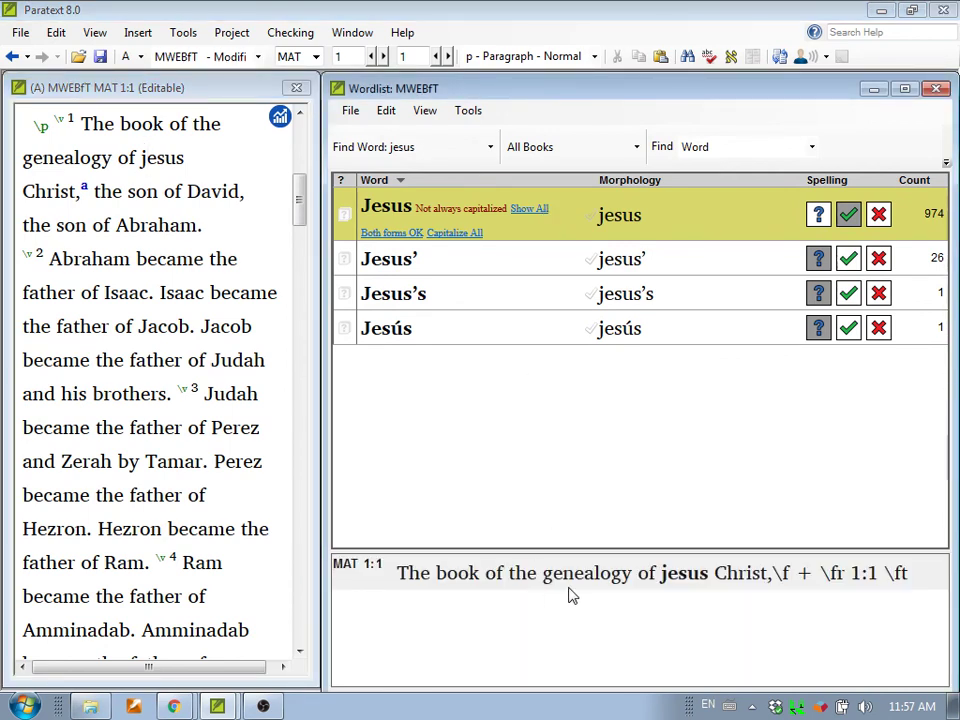
{"action": "left_click", "coordinate": [612, 585]}
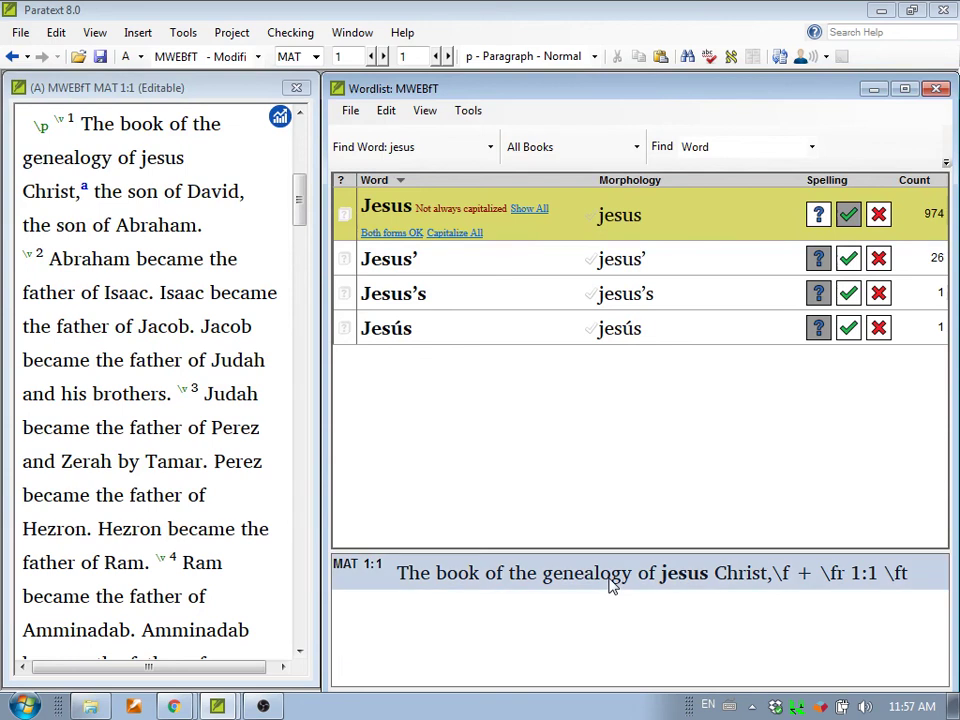
{"action": "double_click", "coordinate": [612, 585]}
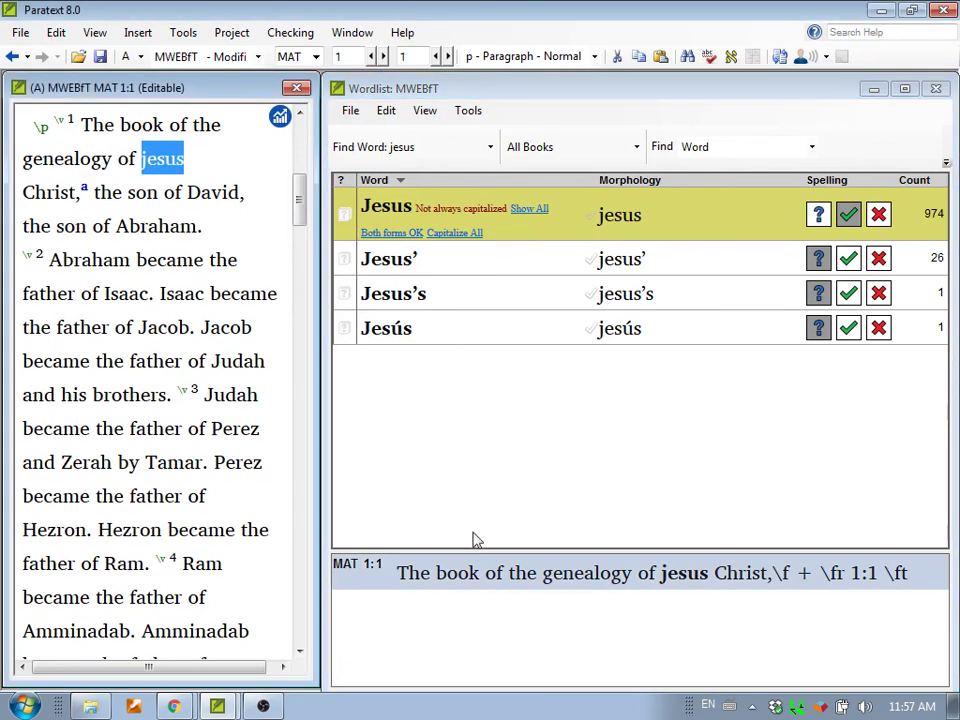
{"action": "left_click", "coordinate": [150, 158]}
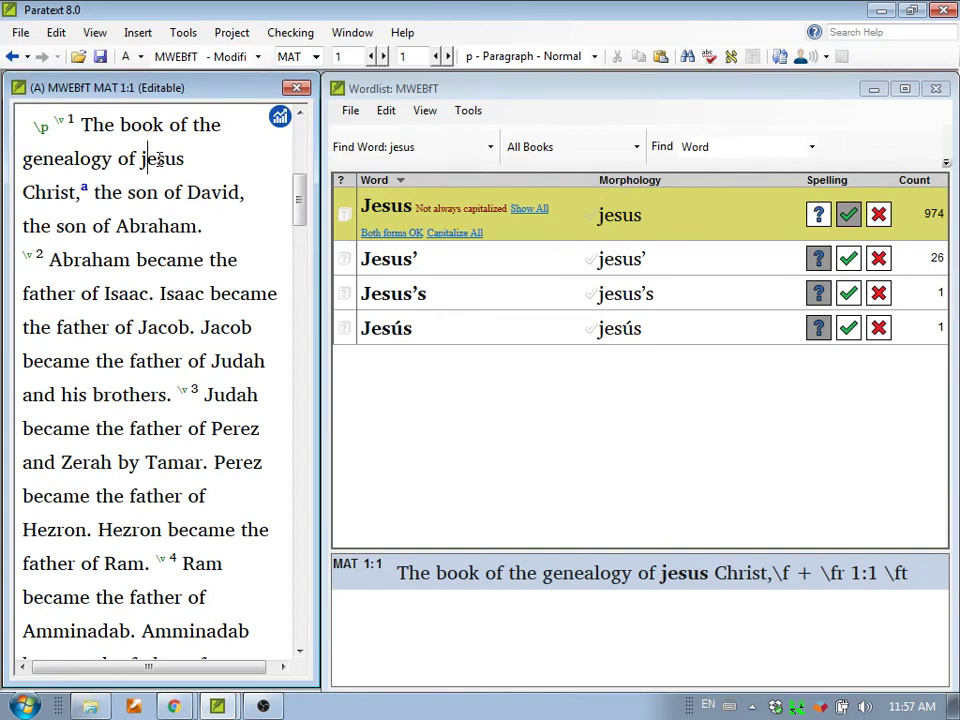
{"action": "key", "text": "BackSpace"}
{"action": "type", "text": "J"}
{"action": "left_click", "coordinate": [101, 56]}
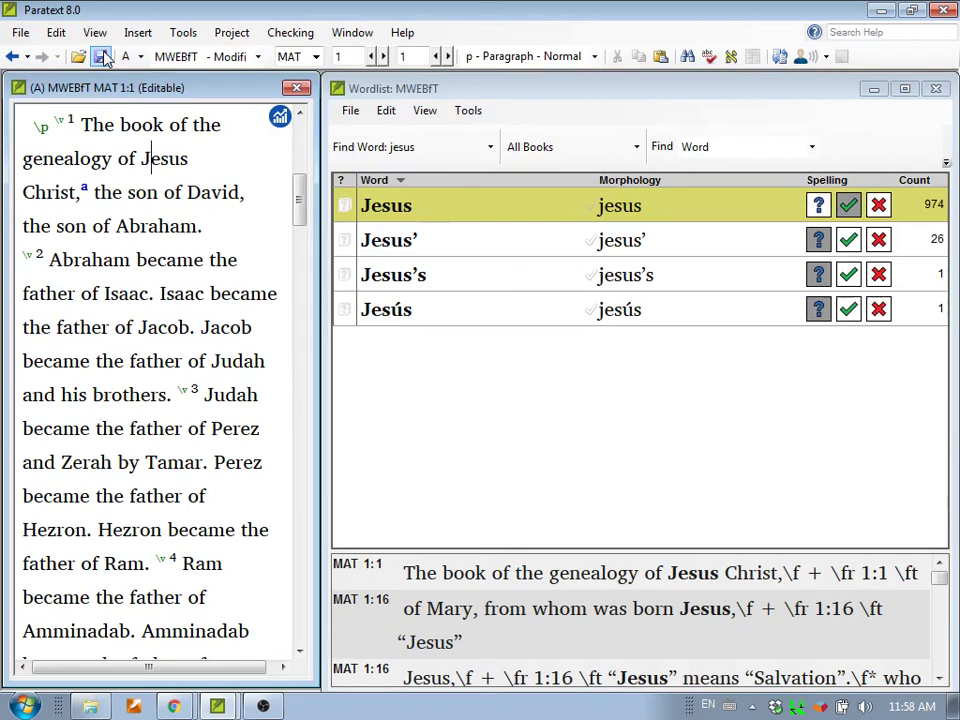
Change "Jesus" in MAT 1:1 back to lowercase "jesus" and save the project text again.
{"action": "key", "text": "BackSpace"}
{"action": "type", "text": "j"}
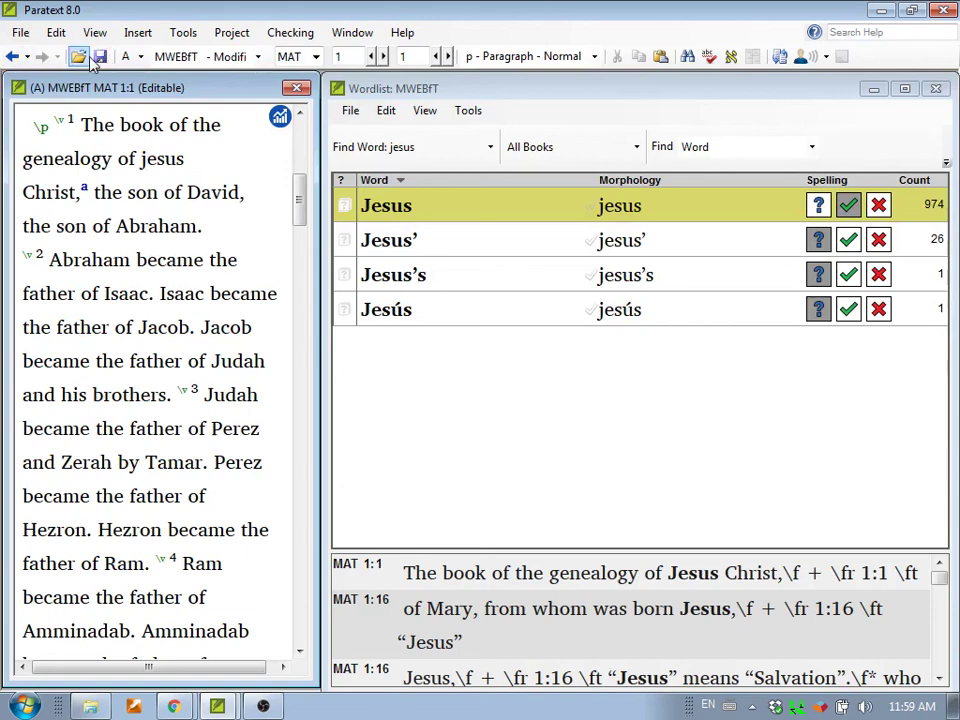
{"action": "left_click", "coordinate": [100, 57]}
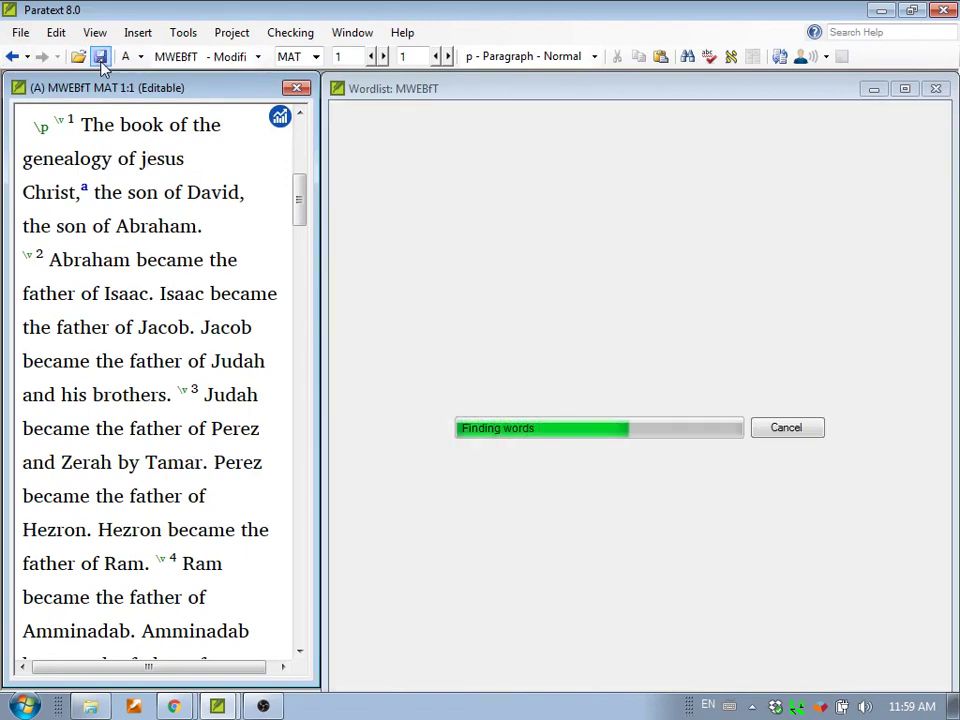